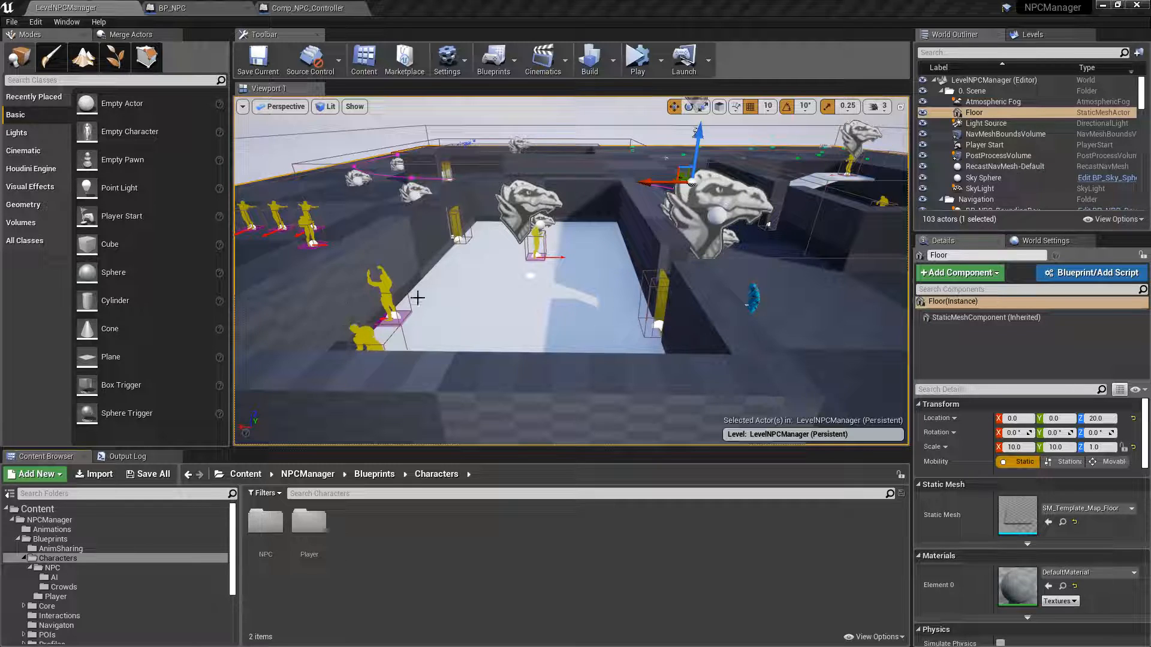
# - Select the BP_Station_Working station beside the cube in the corner of the white-floored room
pyautogui.press('w')
pyautogui.moveTo(559, 228); pyautogui.dragTo(320, 221, button='right')
pyautogui.press('w')
pyautogui.click(513, 208)
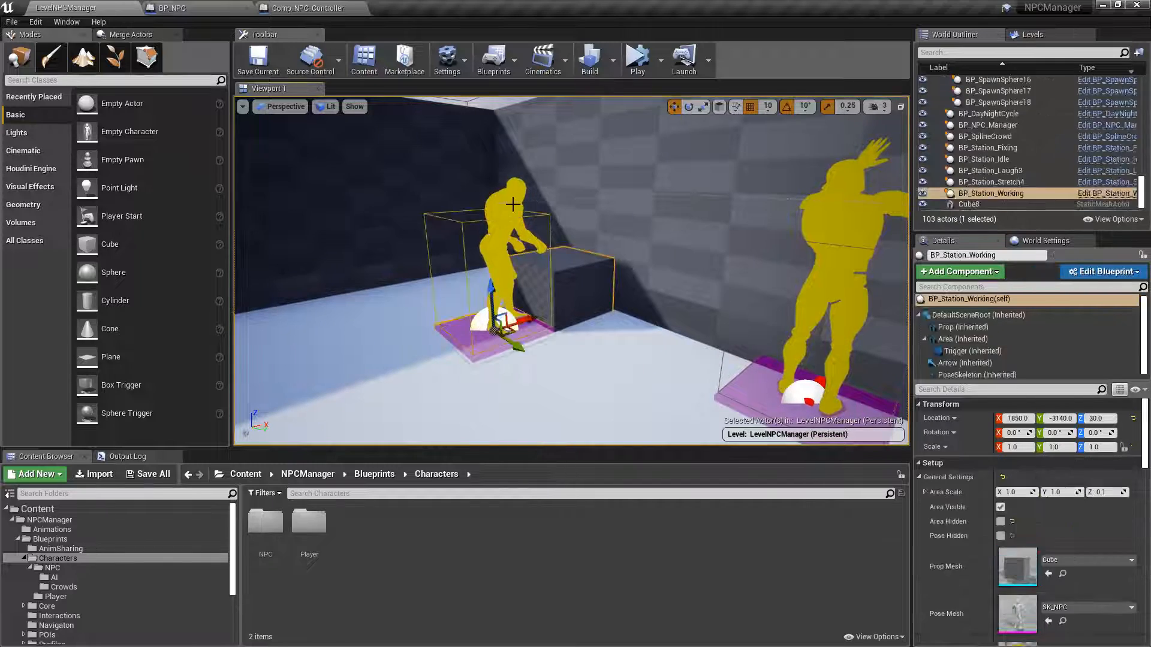
# - Select the BP_Station_Fixing station against the wall and inspect its raised-arms pose up close
pyautogui.press('a')
pyautogui.moveTo(513, 207); pyautogui.dragTo(695, 211, button='right')
pyautogui.press('w')
pyautogui.press('s')
pyautogui.press('d')
pyautogui.press('a')
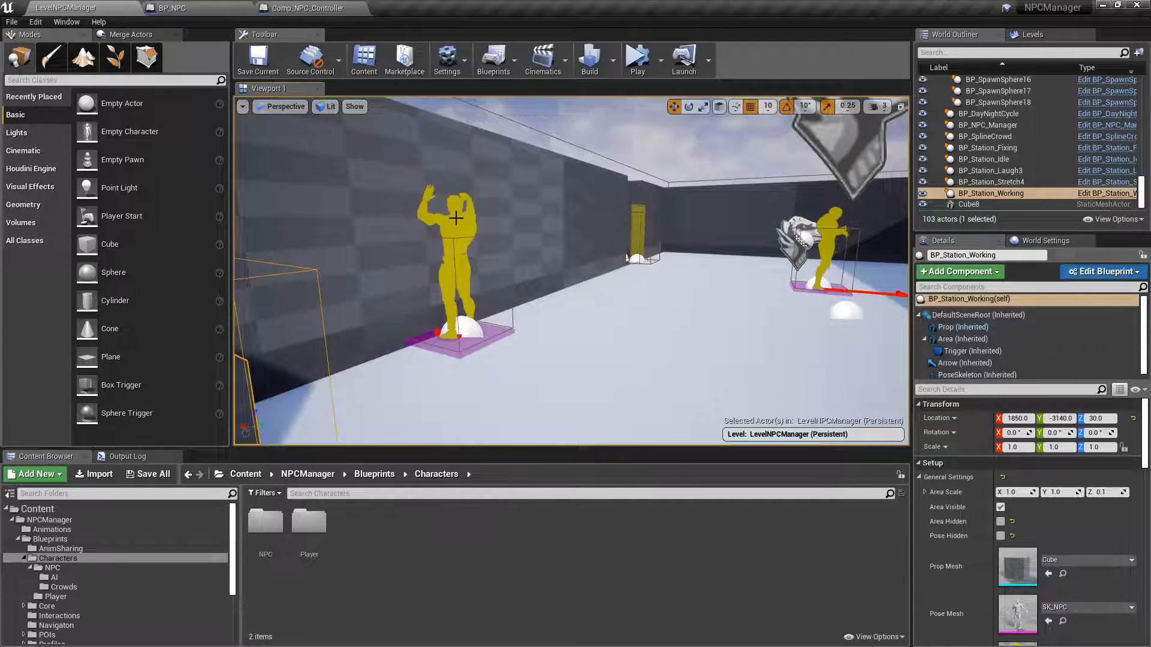
pyautogui.click(462, 222)
pyautogui.press('a')
pyautogui.moveTo(462, 222); pyautogui.dragTo(510, 219, button='right')
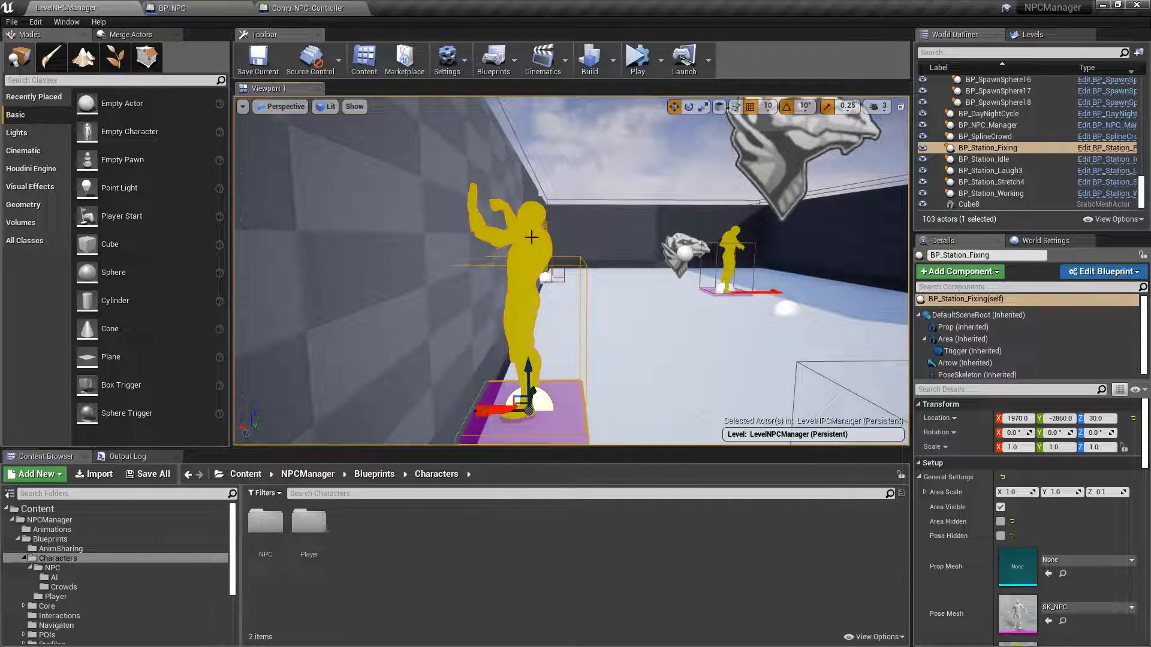
pyautogui.moveTo(521, 257)
pyautogui.mouseDown(button='right')
pyautogui.moveTo(533, 262)
pyautogui.moveTo(504, 258)
pyautogui.mouseUp(button='right')
pyautogui.press('a')
pyautogui.press('d')
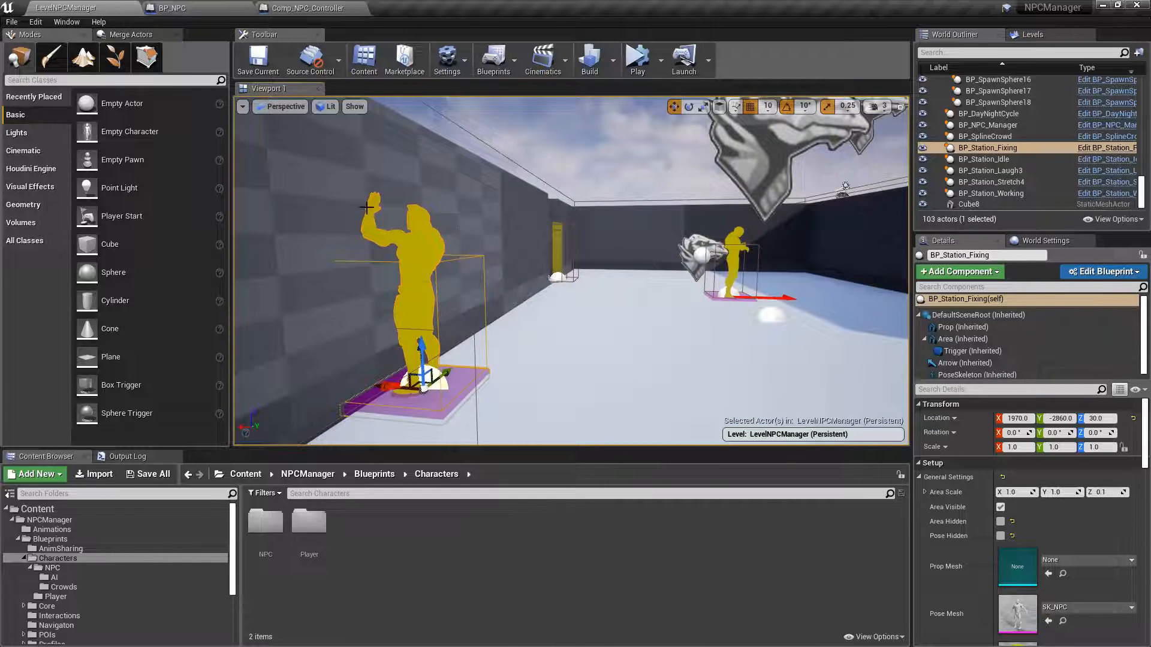
# - Examine the working station at the corner cube and survey the walled room with its other NPC stations
pyautogui.press('d')
pyautogui.moveTo(422, 305); pyautogui.dragTo(222, 308, button='right')
pyautogui.press('w')
pyautogui.press('d')
pyautogui.press('a')
pyautogui.press('w')
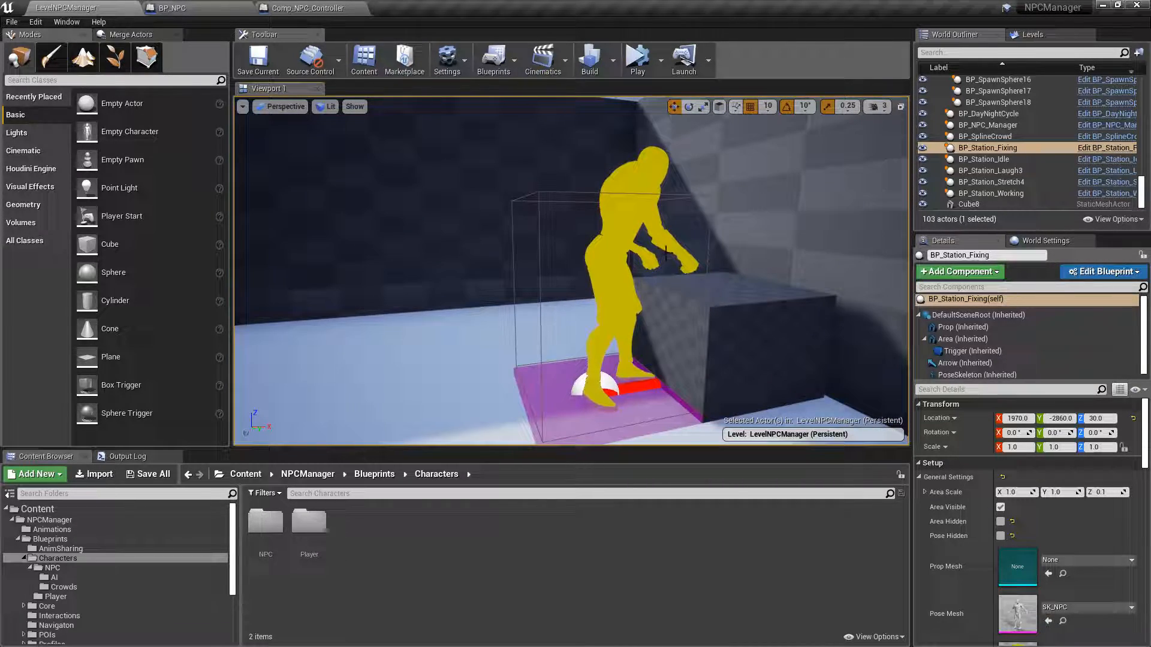
pyautogui.moveTo(670, 274); pyautogui.dragTo(905, 266, button='right')
pyautogui.press('w')
pyautogui.press('w')
pyautogui.press('w')
pyautogui.press('w')
pyautogui.press('w')
pyautogui.moveTo(569, 270); pyautogui.dragTo(542, 303, button='right')
pyautogui.press('s')
pyautogui.press('w')
pyautogui.press('s')
pyautogui.press('s')
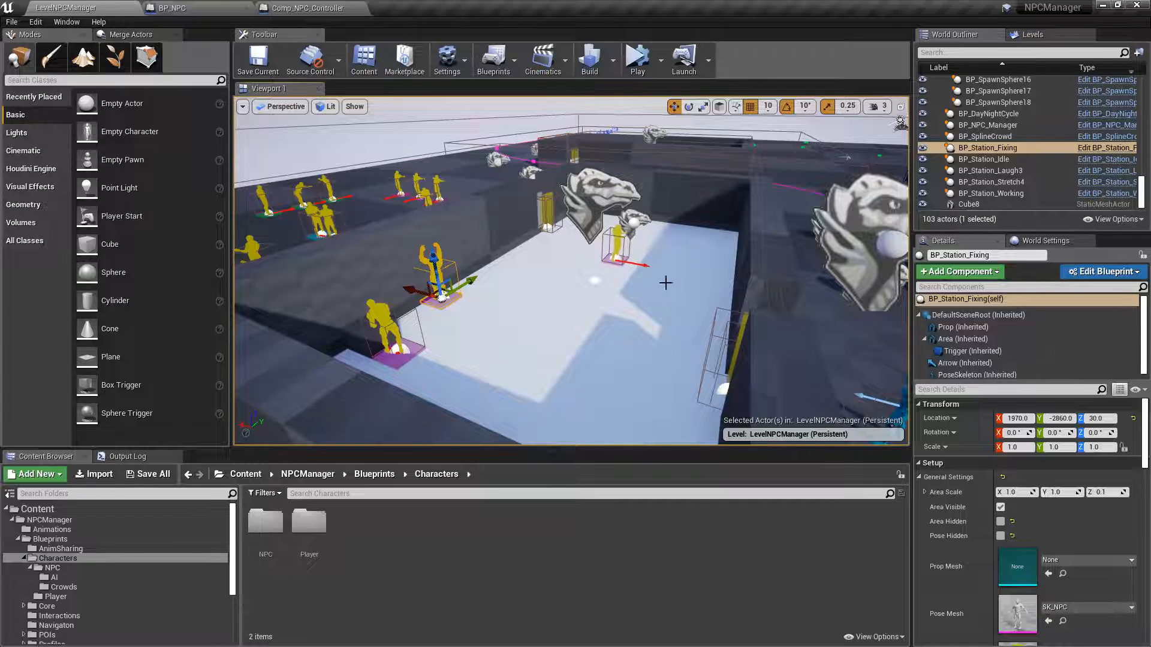
pyautogui.moveTo(484, 213); pyautogui.dragTo(527, 217, button='right')
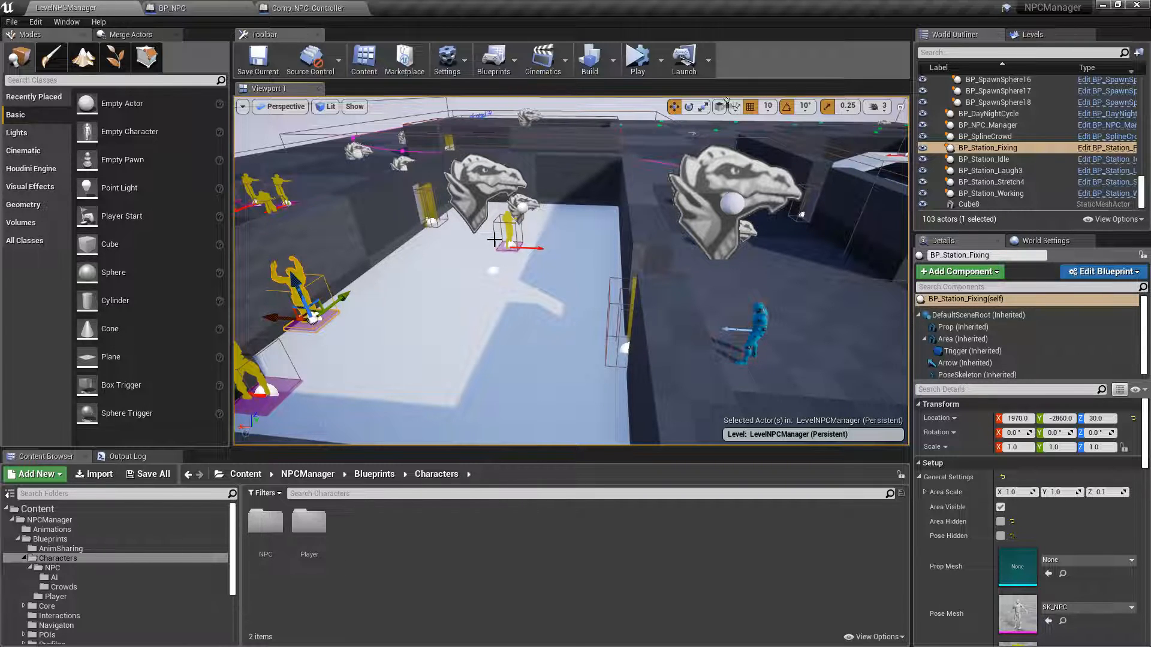
pyautogui.moveTo(494, 240); pyautogui.dragTo(336, 263, button='right')
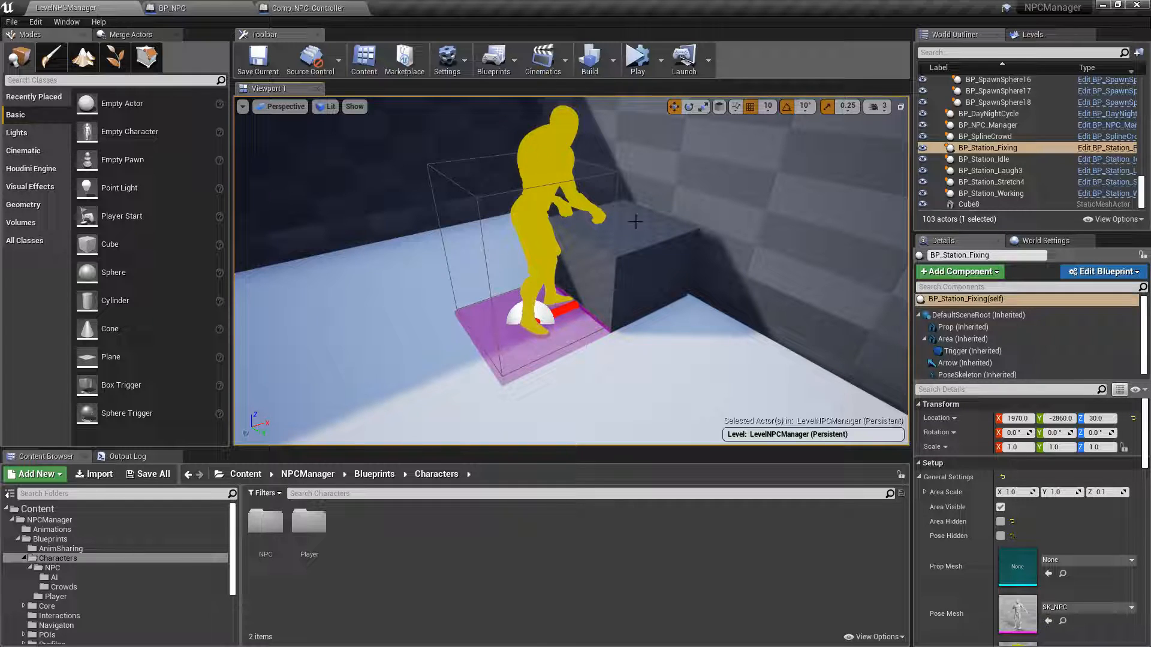
pyautogui.moveTo(564, 240); pyautogui.dragTo(431, 181, button='right')
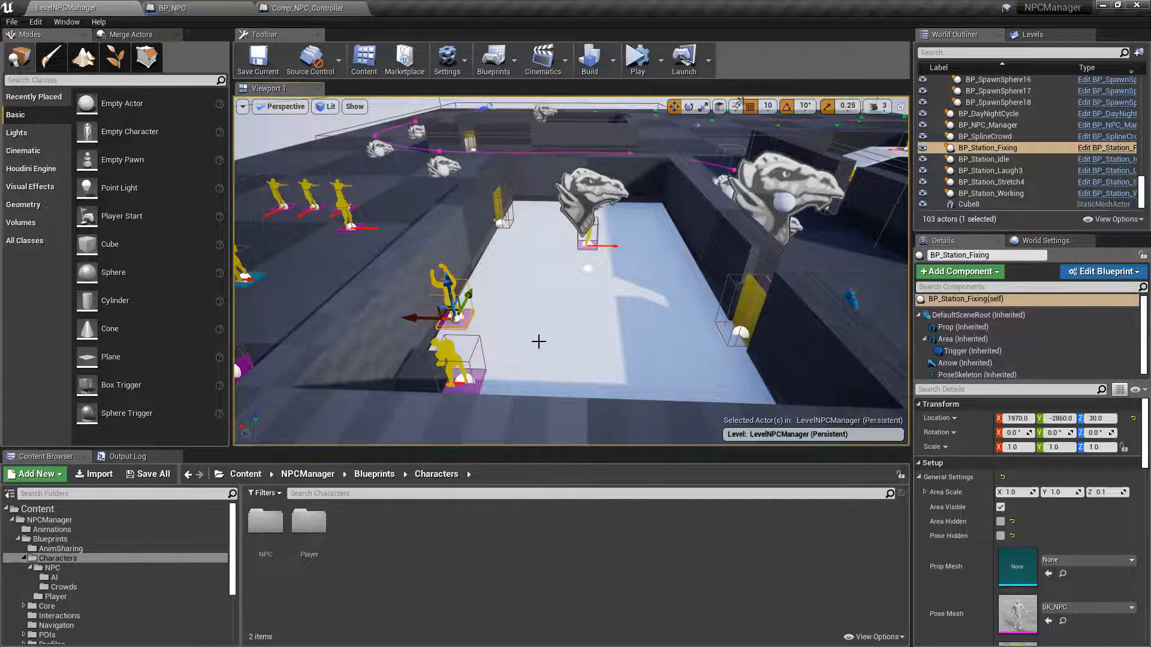
# - Select BP_Station_Working, enlarge its property area, collapse General Settings and expand Station Options to view the regular animations
pyautogui.click(447, 362)
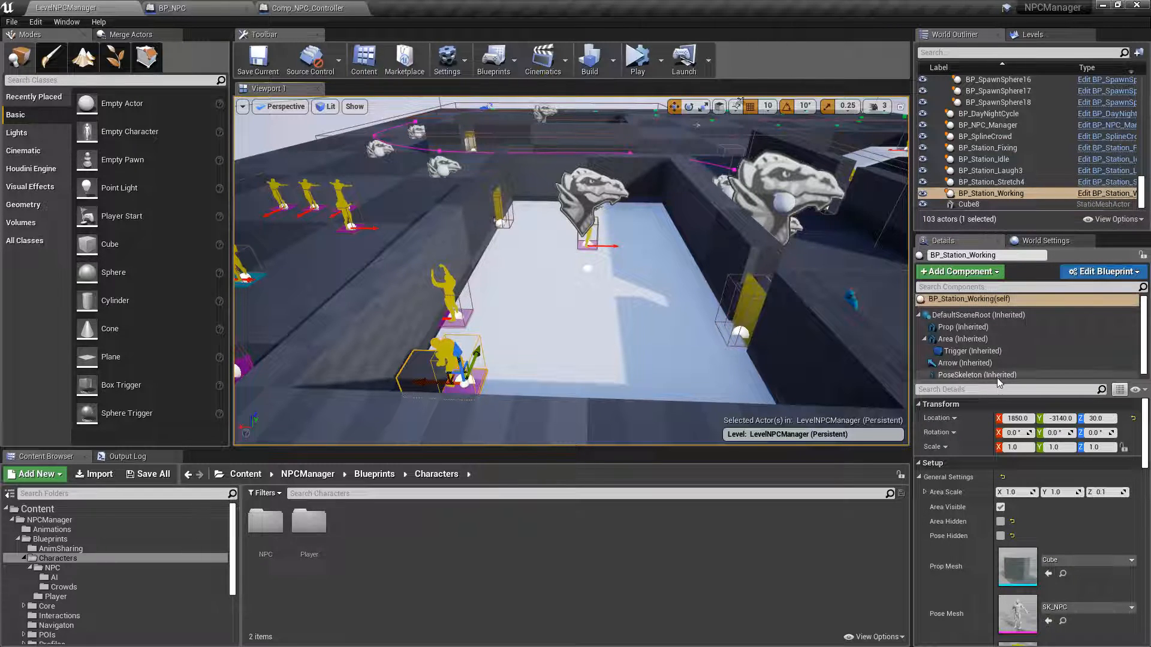
pyautogui.moveTo(1001, 382); pyautogui.dragTo(1002, 332)
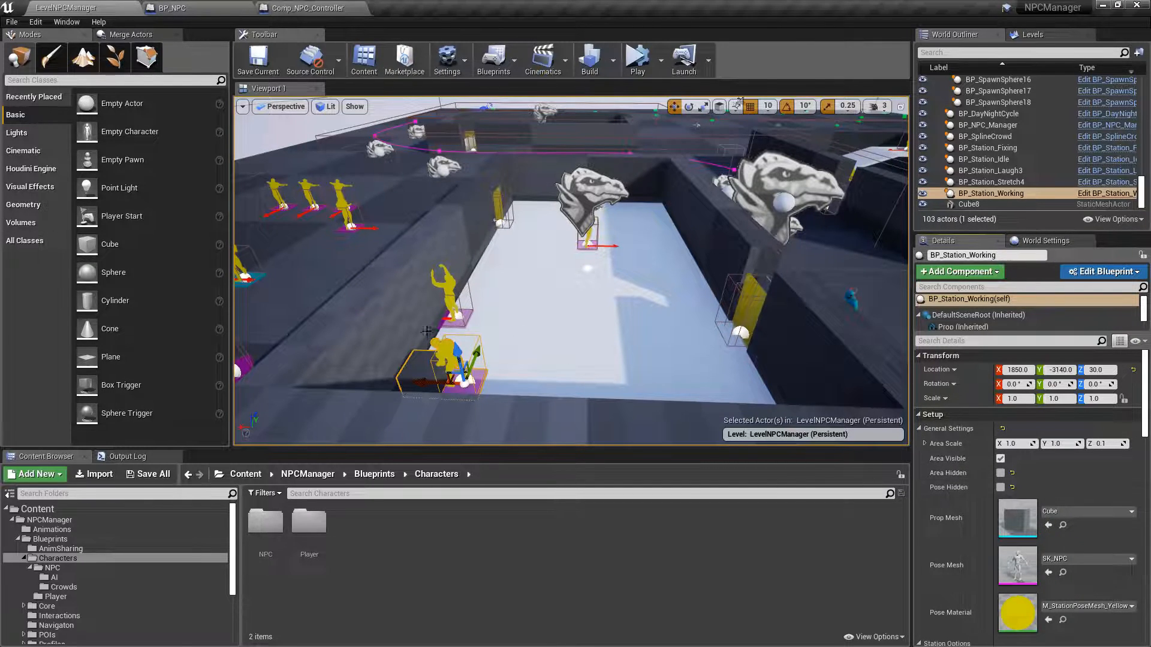
pyautogui.click(919, 429)
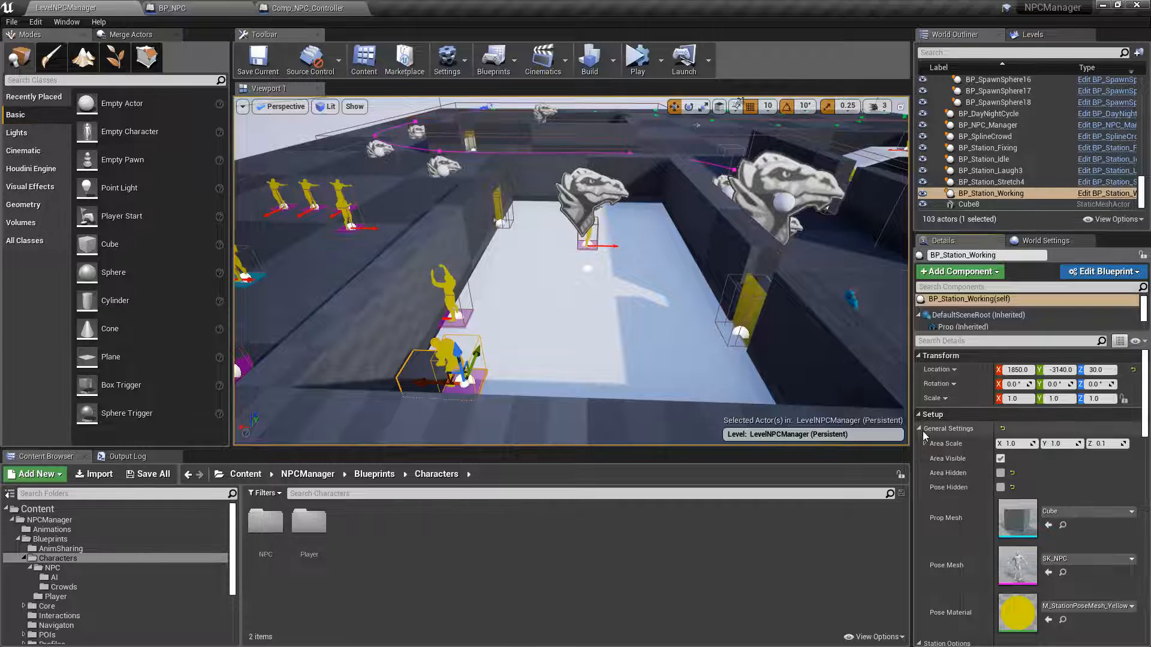
pyautogui.click(934, 442)
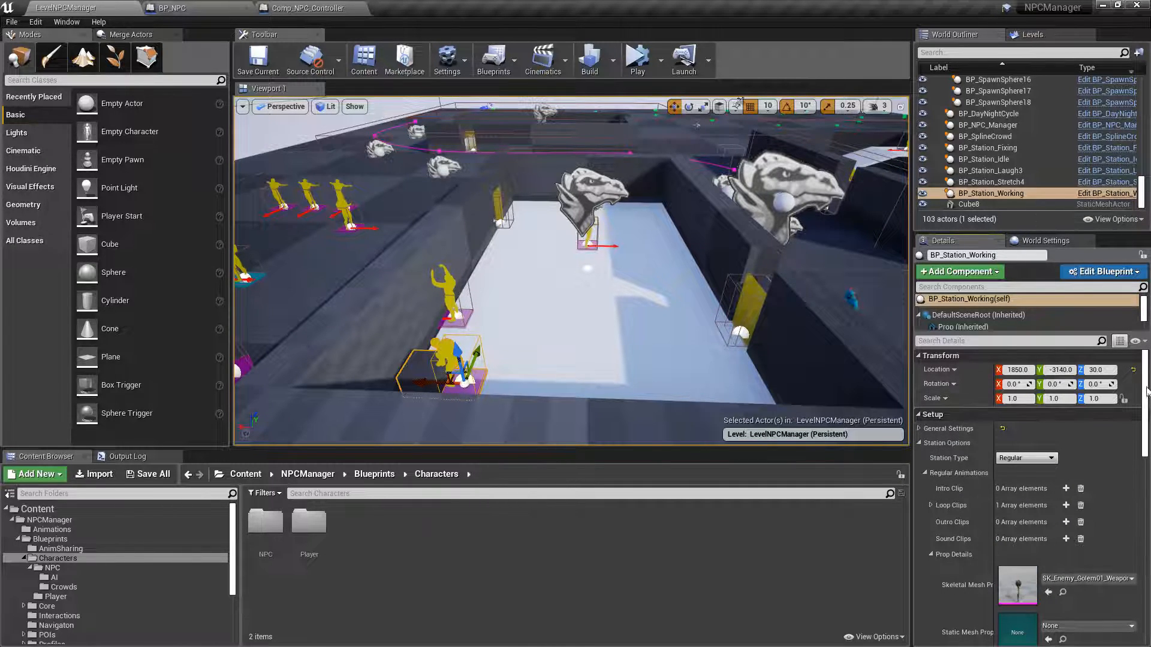
pyautogui.scroll(-2, 948, 432)
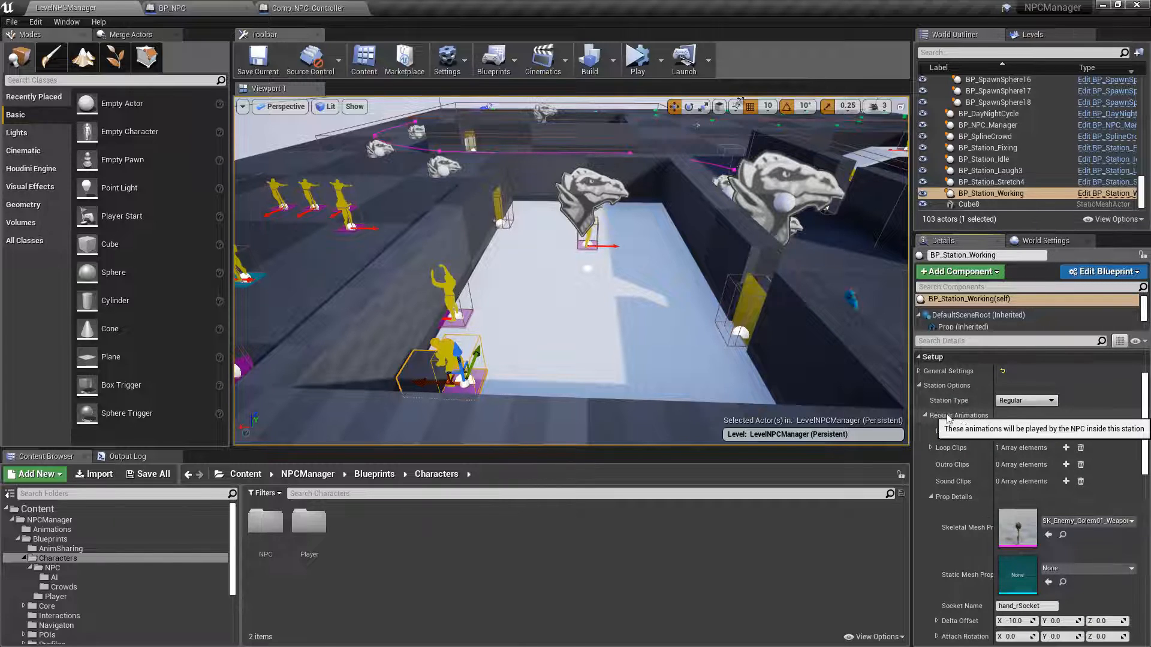
# - Examine the Prop Details of BP_Station_Working's regular animations, widening the name column enough to read the full labels
pyautogui.click(958, 498)
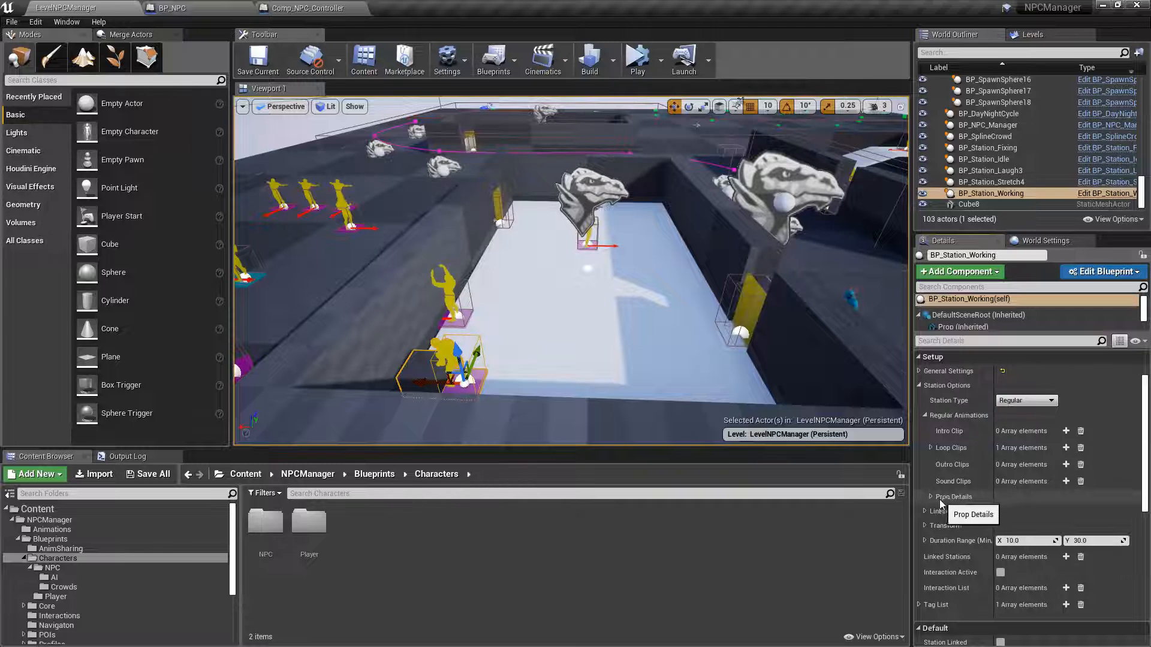
pyautogui.click(931, 498)
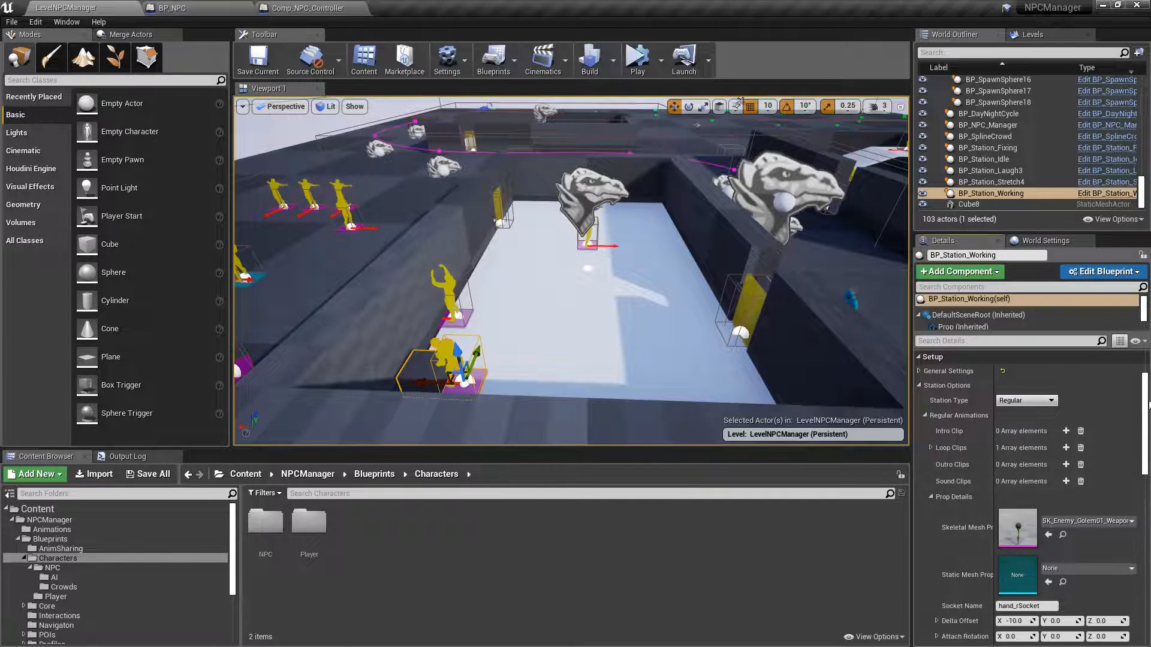
pyautogui.scroll(-3, 1135, 436)
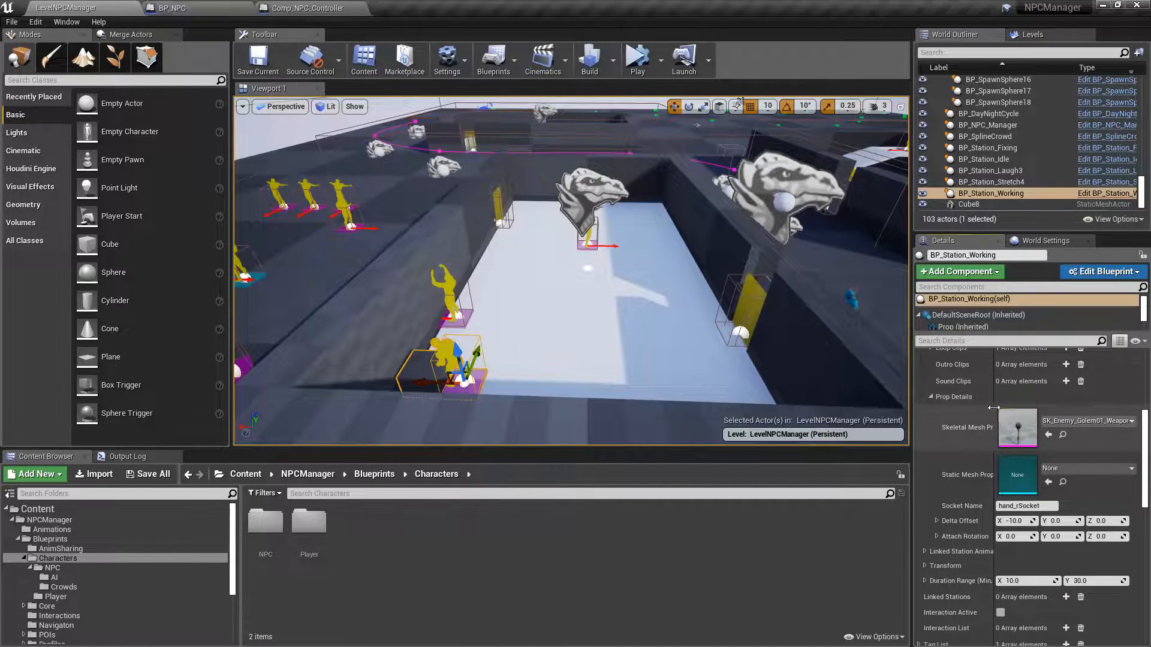
pyautogui.moveTo(994, 406); pyautogui.dragTo(1030, 401)
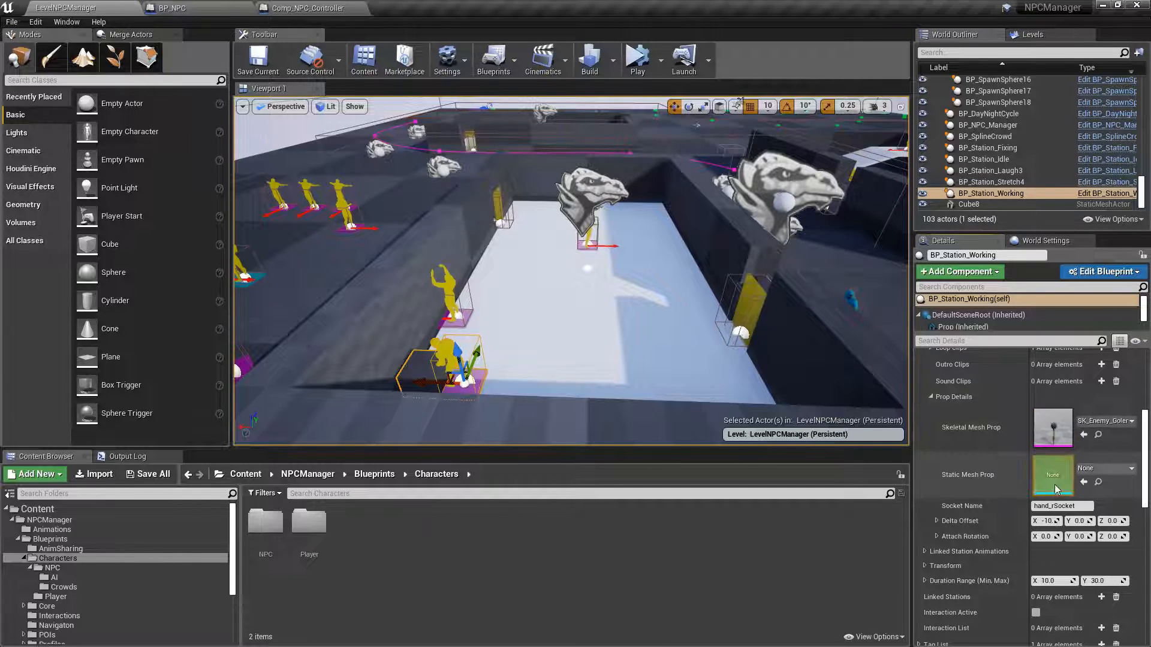
pyautogui.moveTo(1030, 393); pyautogui.dragTo(1022, 397)
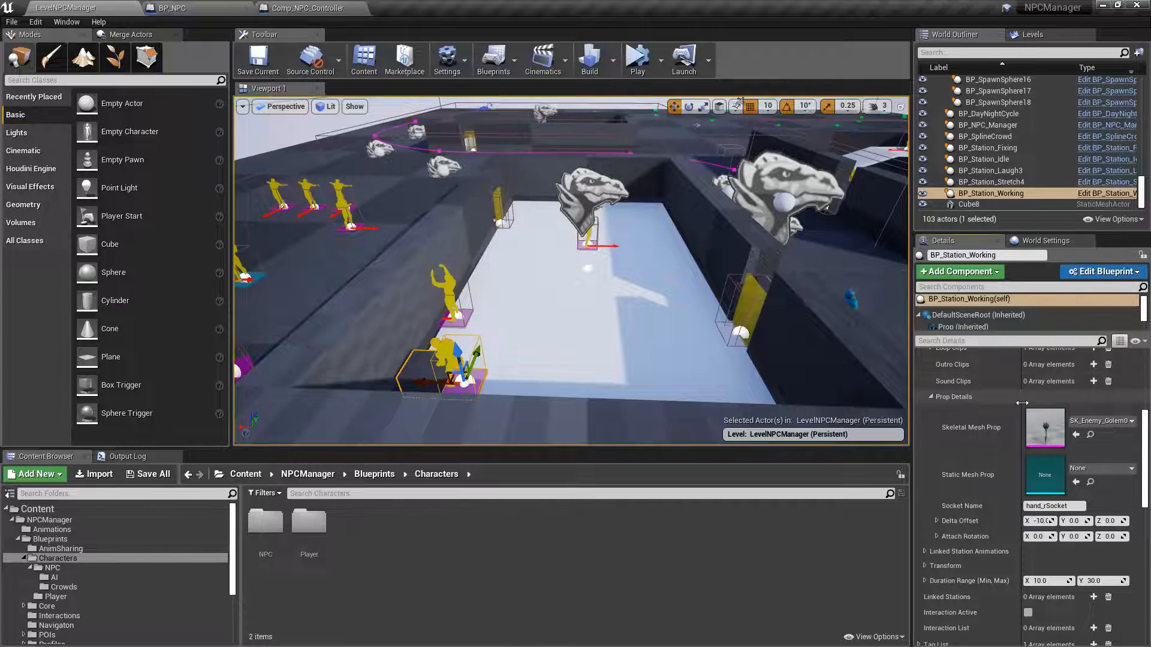
pyautogui.moveTo(1022, 403); pyautogui.dragTo(1016, 403)
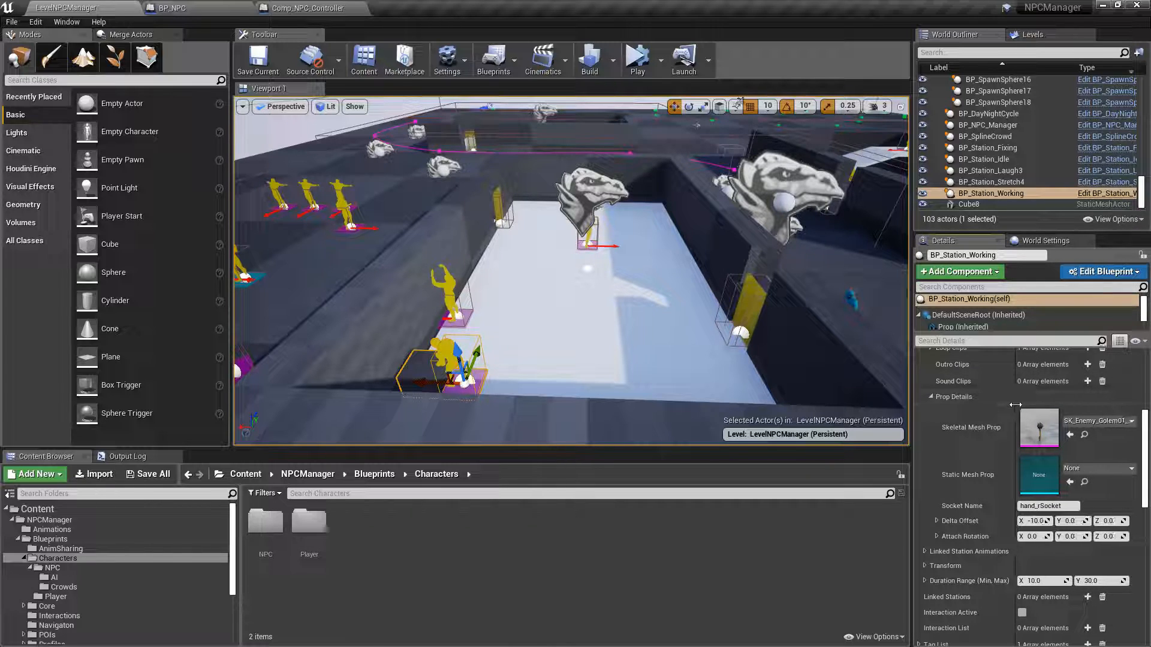
pyautogui.click(931, 397)
# - Simulate the level, watch an NPC use its weapon prop at the working station, and stop the simulation
pyautogui.moveTo(599, 270); pyautogui.dragTo(600, 251, button='right')
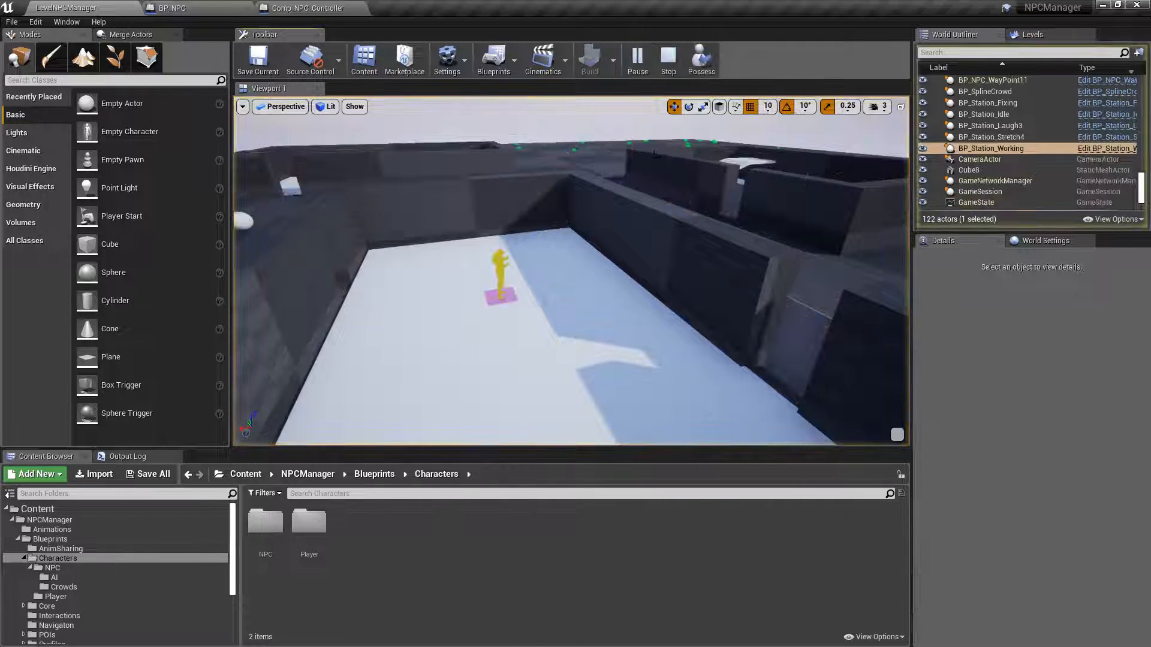
pyautogui.moveTo(600, 252); pyautogui.dragTo(471, 267, button='right')
pyautogui.moveTo(773, 204); pyautogui.dragTo(704, 187, button='right')
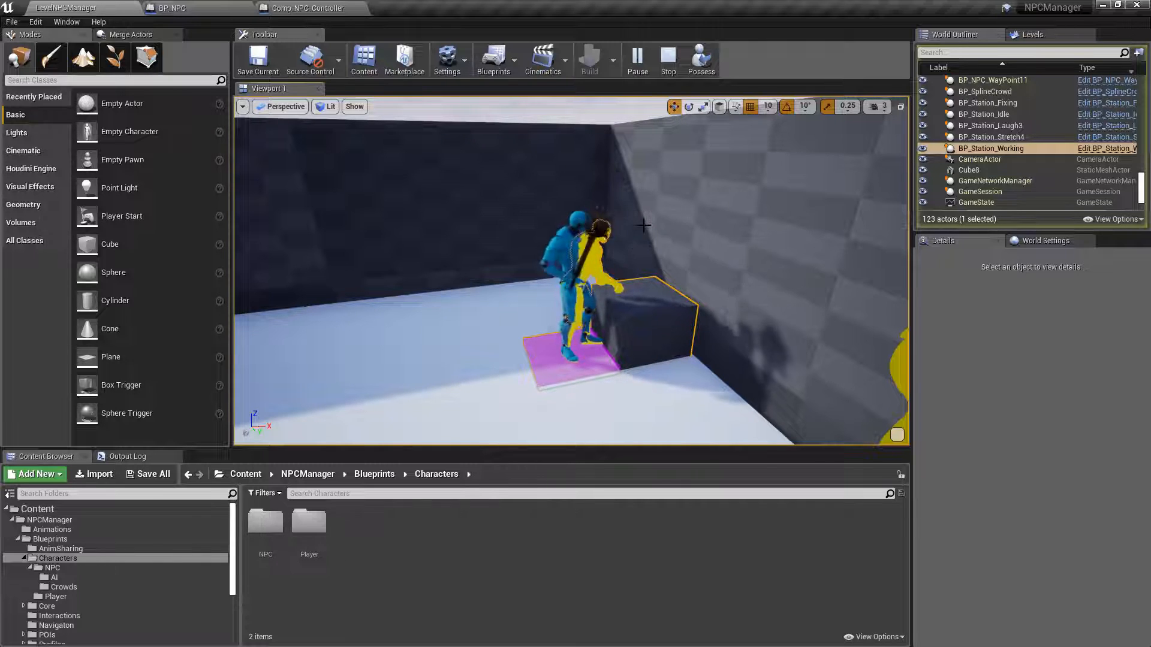
pyautogui.press('w')
pyautogui.moveTo(575, 286); pyautogui.dragTo(534, 284, button='right')
pyautogui.press('s')
pyautogui.press('d')
pyautogui.moveTo(659, 329); pyautogui.dragTo(636, 339, button='right')
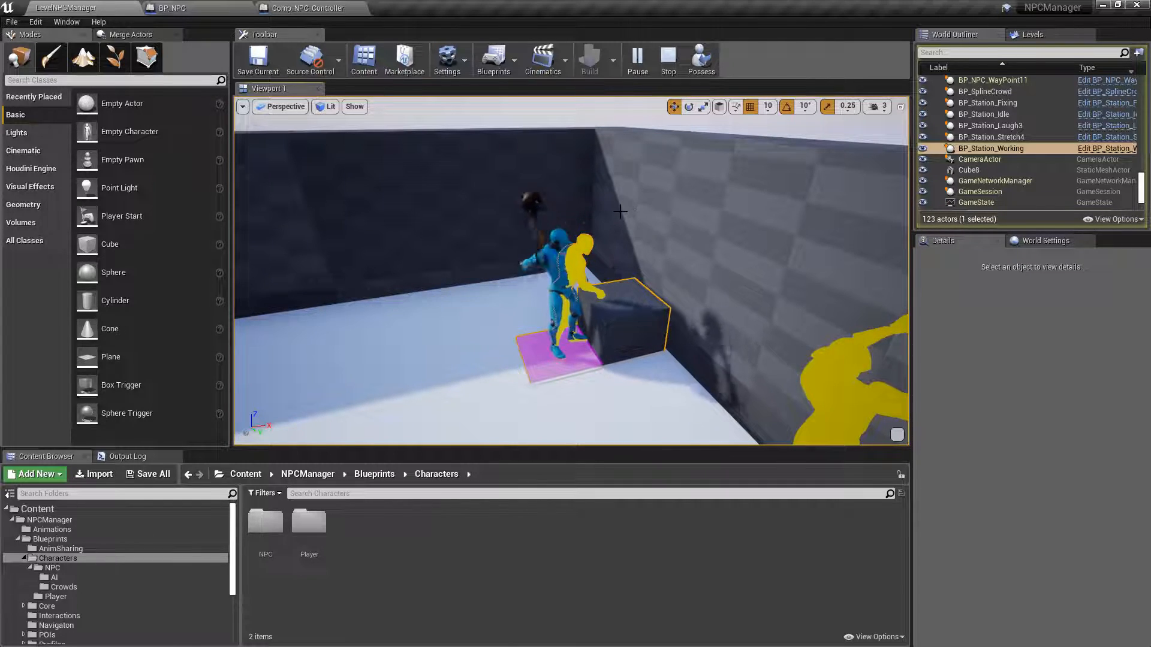
pyautogui.moveTo(620, 211)
pyautogui.mouseDown(button='right')
pyautogui.moveTo(650, 235)
pyautogui.moveTo(600, 253)
pyautogui.moveTo(900, 249)
pyautogui.moveTo(689, 225)
pyautogui.moveTo(624, 234)
pyautogui.moveTo(636, 222)
pyautogui.mouseUp(button='right')
pyautogui.moveTo(635, 300); pyautogui.dragTo(736, 312, button='right')
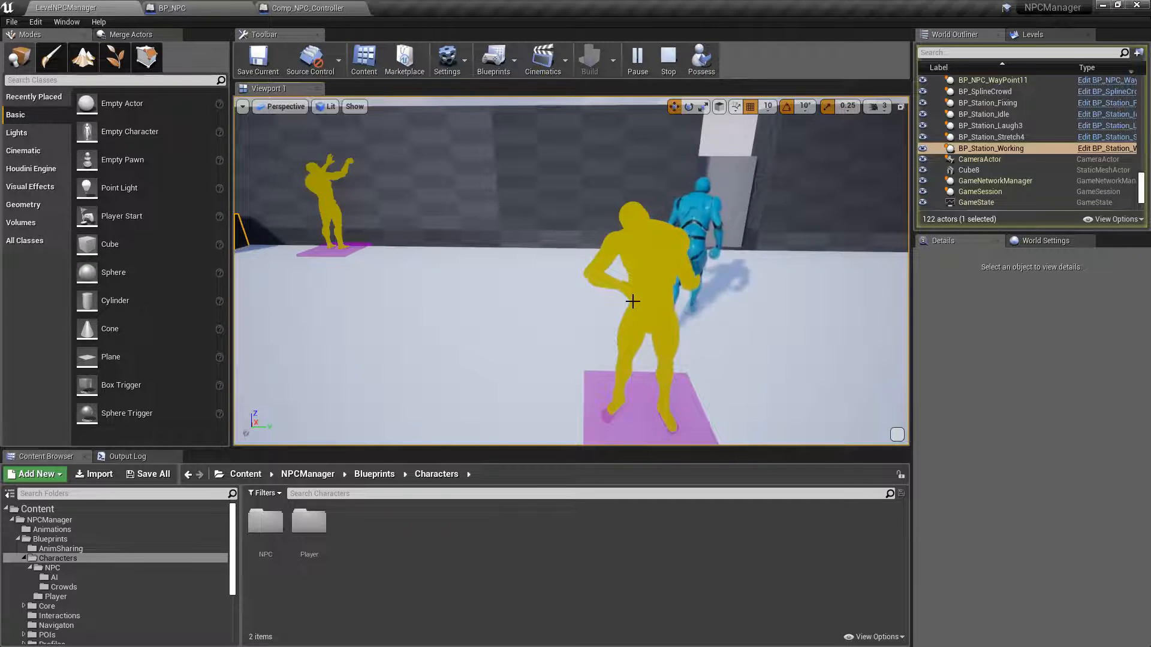
pyautogui.click(670, 60)
# - Simulate the level again, watch an NPC use its prop at the fixing station by the wall, and stop the simulation
pyautogui.moveTo(484, 271)
pyautogui.mouseDown(button='right')
pyautogui.moveTo(493, 314)
pyautogui.moveTo(484, 271)
pyautogui.mouseUp(button='right')
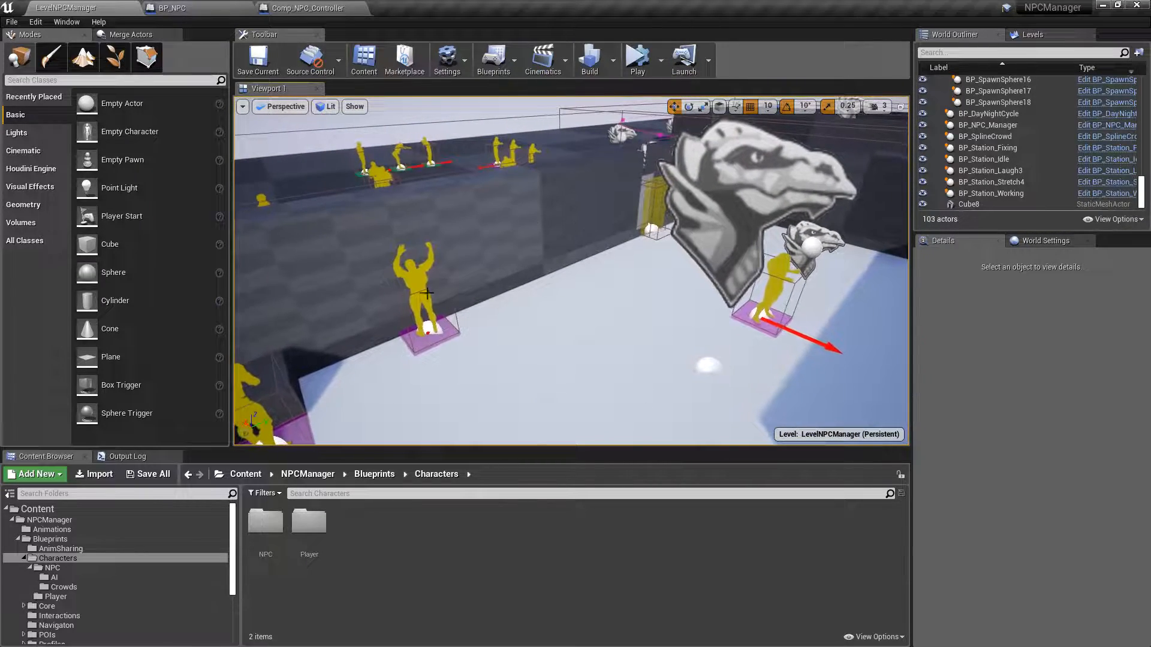
pyautogui.click(637, 57)
pyautogui.moveTo(575, 270); pyautogui.dragTo(414, 231, button='right')
pyautogui.press('w')
pyautogui.moveTo(599, 174); pyautogui.dragTo(628, 193, button='right')
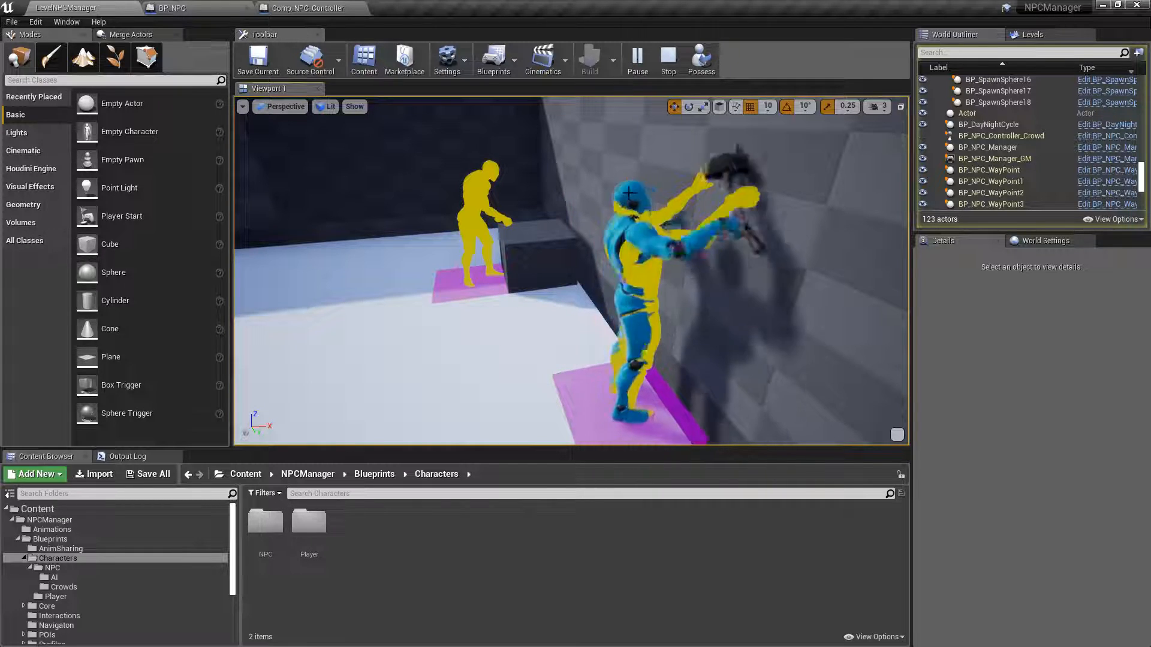
pyautogui.moveTo(784, 227); pyautogui.dragTo(779, 222, button='right')
pyautogui.moveTo(680, 197); pyautogui.dragTo(688, 181, button='right')
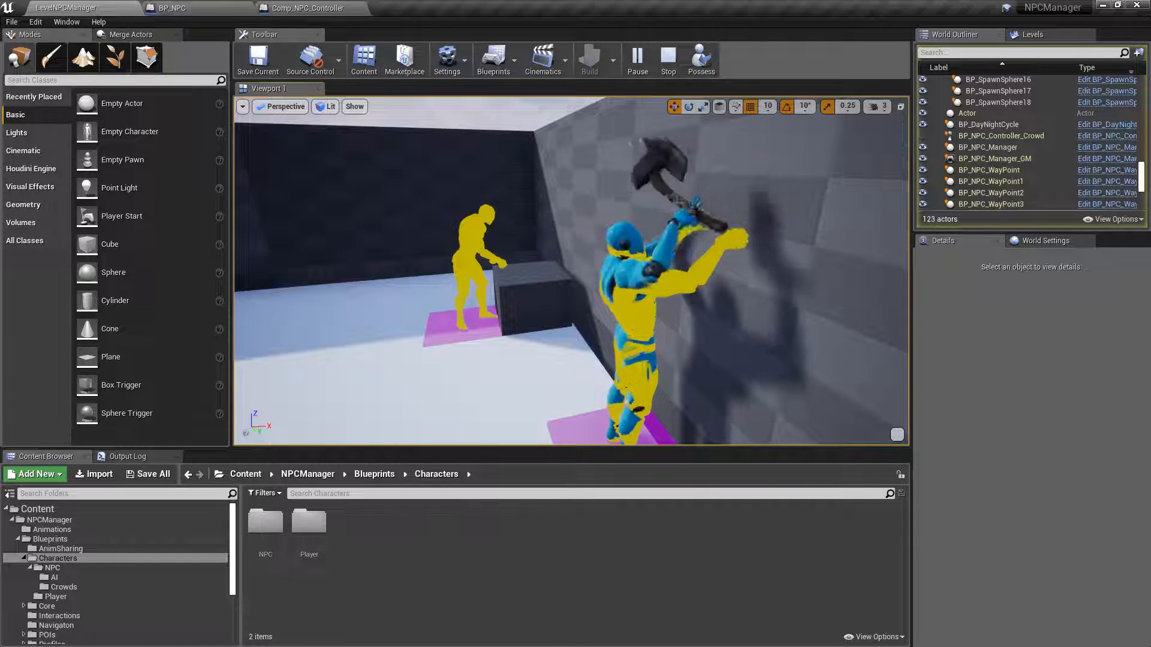
pyautogui.press('s')
pyautogui.moveTo(686, 188); pyautogui.dragTo(687, 194, button='right')
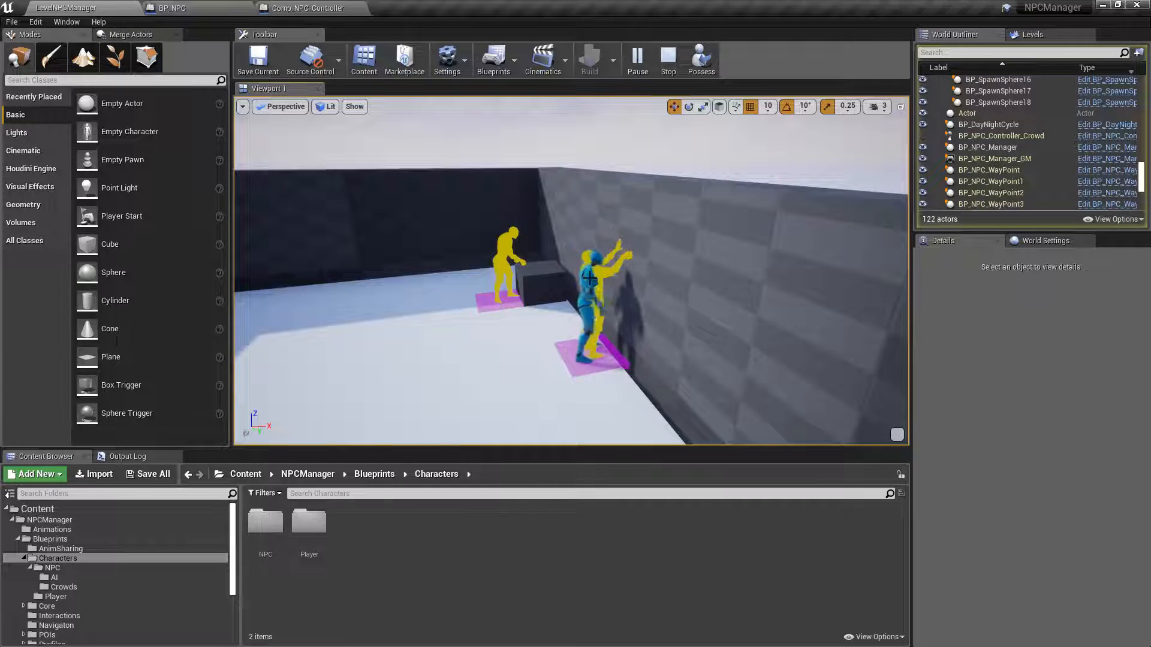
pyautogui.click(668, 59)
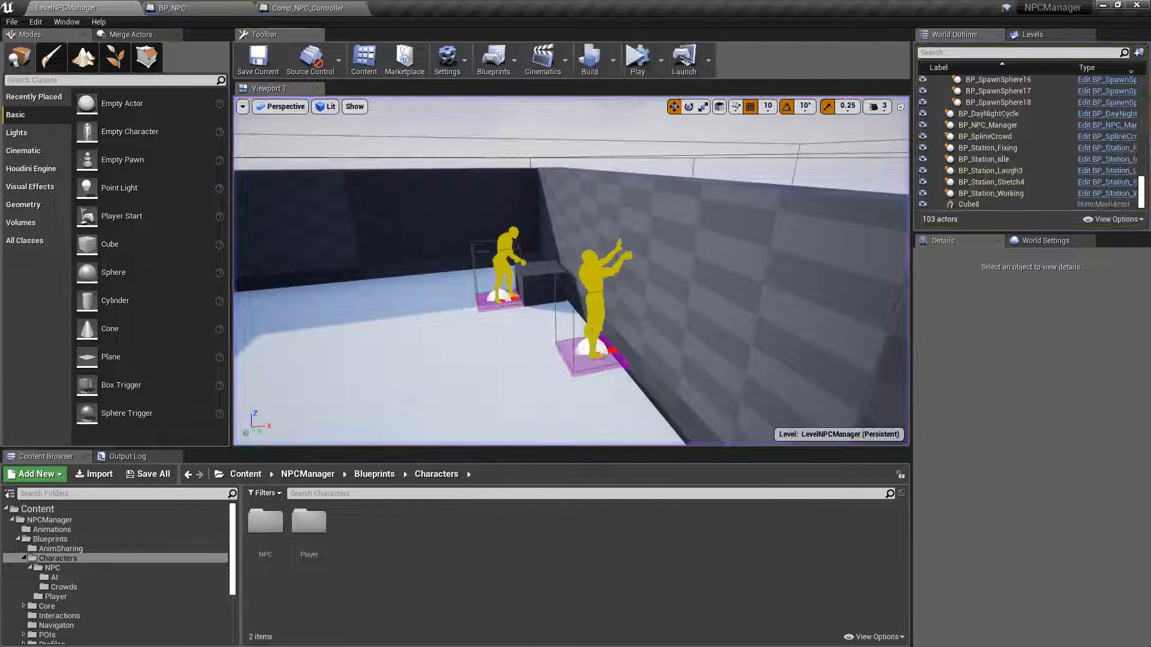
# - Compare the Prop Details of BP_Station_Fixing with those of BP_Station_Working, including mesh, socket and offset settings
pyautogui.click(599, 294)
pyautogui.scroll(-5, 1029, 516)
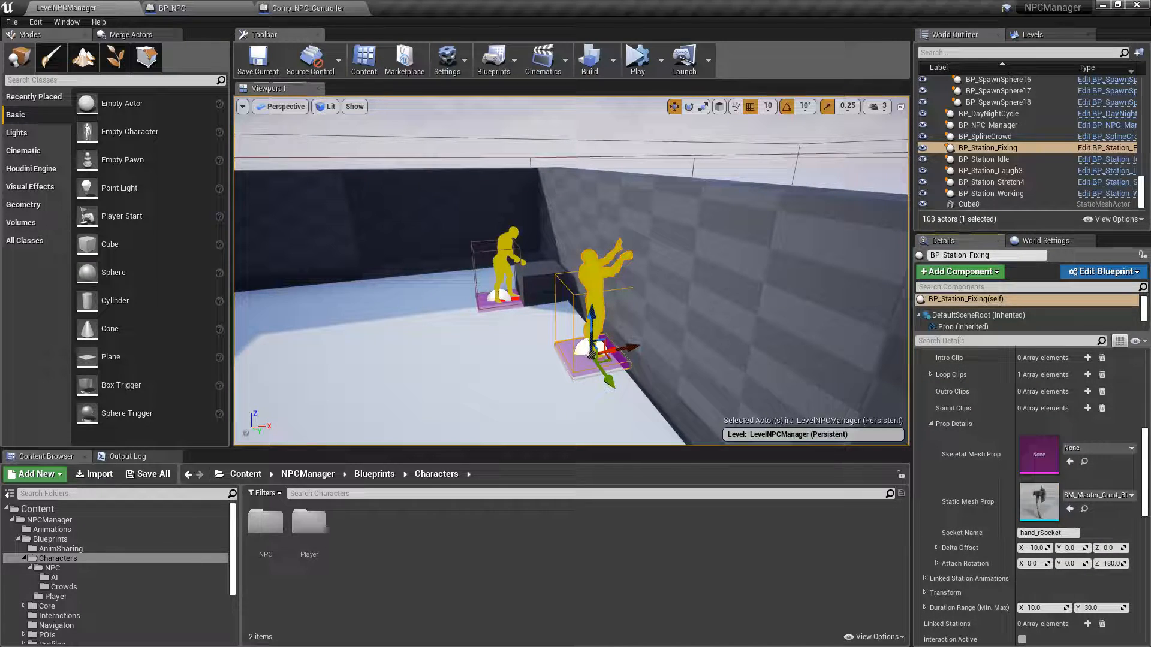
pyautogui.click(990, 193)
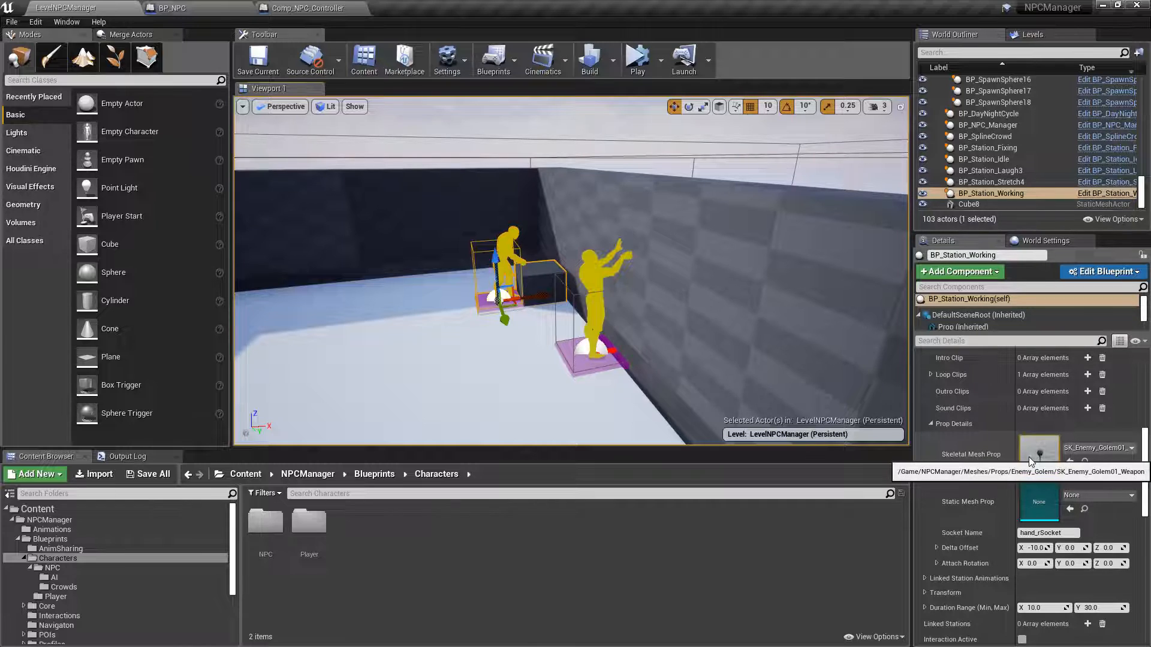
pyautogui.moveTo(1015, 427); pyautogui.dragTo(1000, 419)
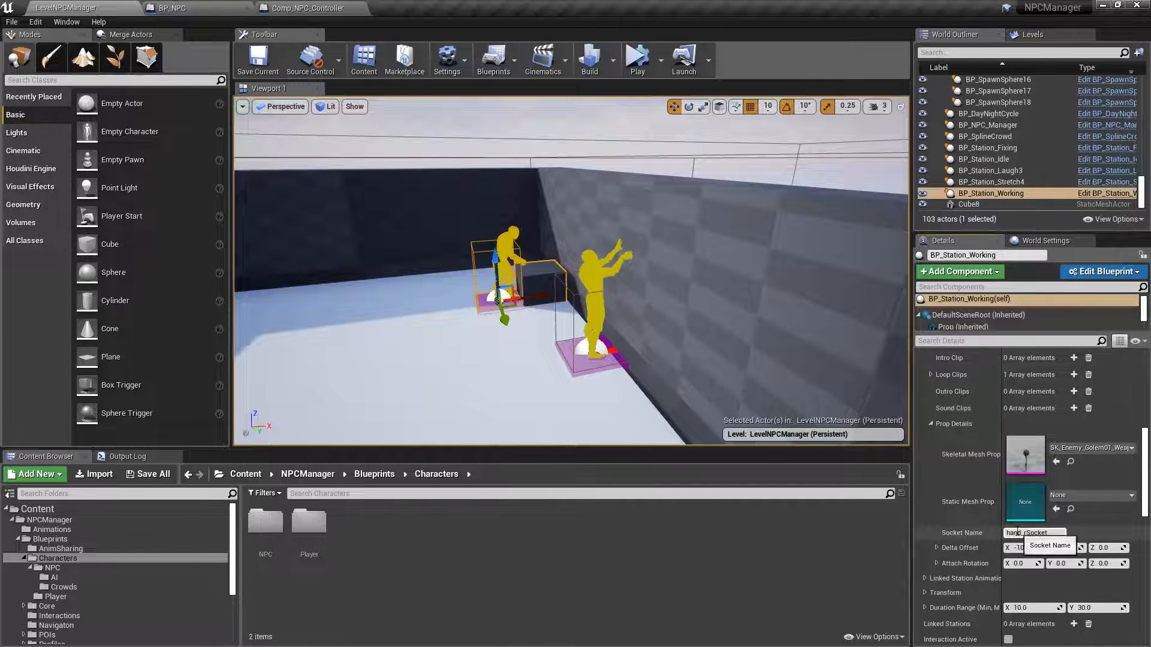
# - Move the BP_Station_PlayGuitar station out of the white-floored room to the dark floor beyond the wall
pyautogui.moveTo(572, 270); pyautogui.dragTo(611, 277, button='right')
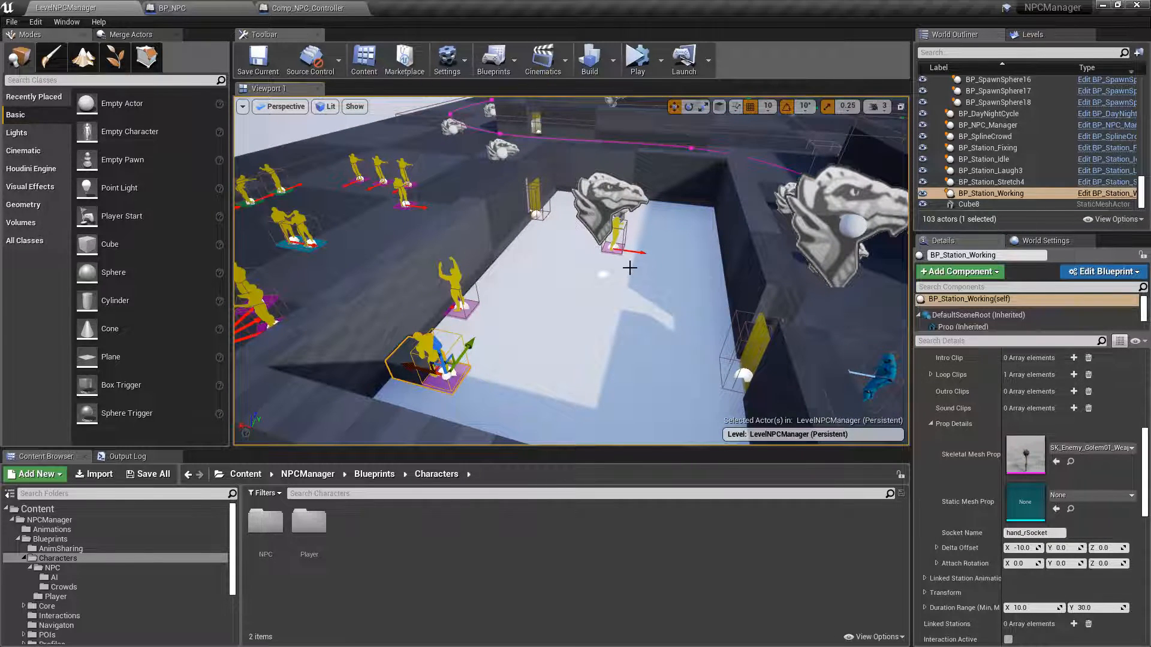
pyautogui.moveTo(620, 290); pyautogui.dragTo(631, 265, button='right')
pyautogui.click(656, 255)
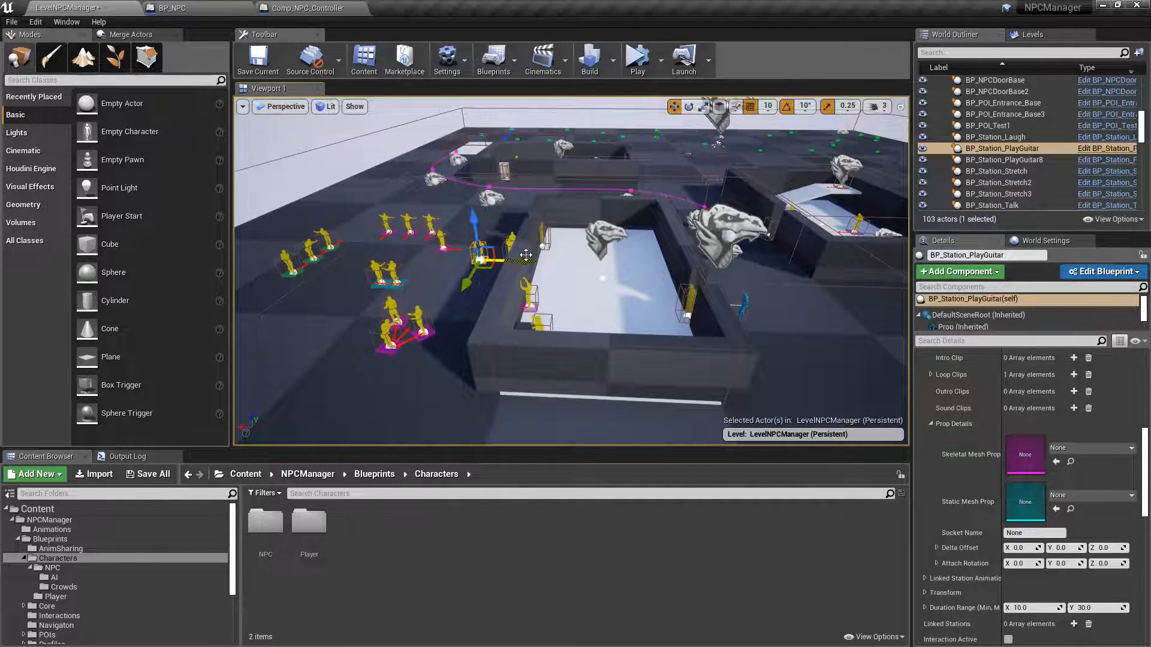
# - Move BP_Station_Fixing and the neighbouring station together out of the white-floored room onto the dark floor beyond the wall
pyautogui.moveTo(536, 298); pyautogui.dragTo(530, 306, button='right')
pyautogui.click(559, 258)
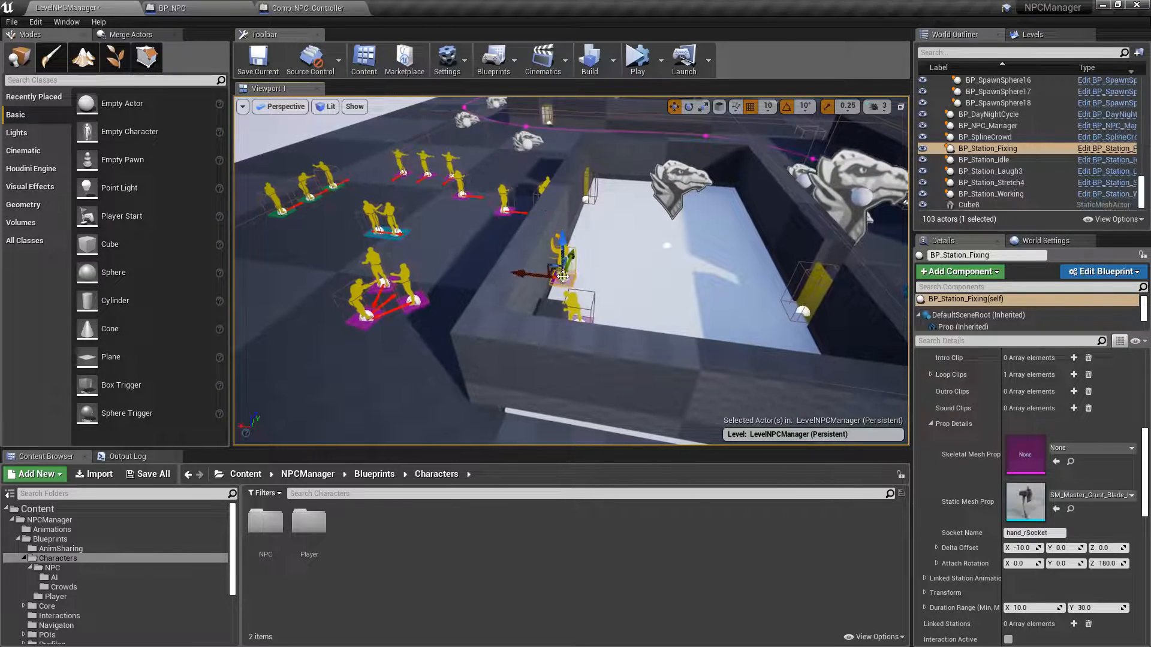
pyautogui.keyDown('ctrl'); pyautogui.click(574, 312); pyautogui.keyUp('ctrl')
pyautogui.moveTo(574, 313); pyautogui.dragTo(456, 307)
pyautogui.moveTo(448, 305); pyautogui.dragTo(504, 311, button='right')
# - Move the linked pair BP_Station_Talk8 and BP_Station_Talk9 into the white-floored room, and select the room's BP_POI_Test1 actor
pyautogui.click(588, 247)
pyautogui.keyDown('ctrl'); pyautogui.click(637, 283); pyautogui.keyUp('ctrl')
pyautogui.moveTo(667, 294); pyautogui.dragTo(737, 309, button='right')
pyautogui.moveTo(603, 270); pyautogui.dragTo(784, 258)
pyautogui.moveTo(784, 258); pyautogui.dragTo(743, 273, button='right')
pyautogui.click(487, 270)
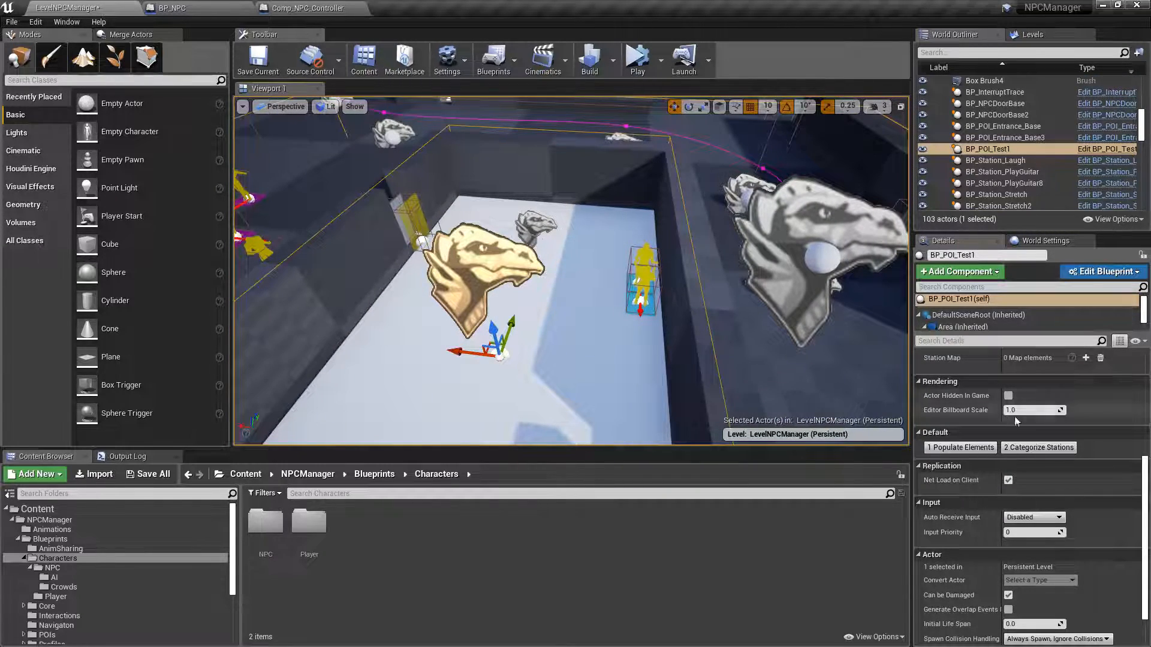
# - Select BP_Station_Talk9 and review its available Station Type options, leaving the type set to Linked
pyautogui.moveTo(569, 292)
pyautogui.mouseDown(button='right')
pyautogui.moveTo(591, 290)
pyautogui.moveTo(570, 293)
pyautogui.mouseUp(button='right')
pyautogui.click(558, 326)
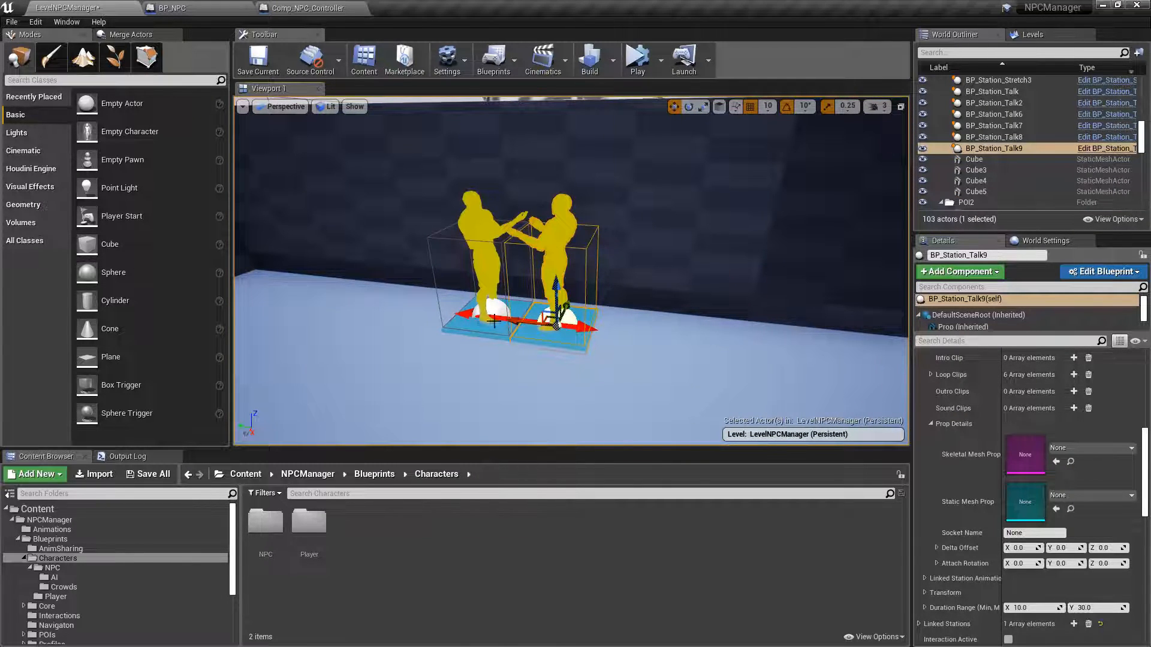
pyautogui.moveTo(1146, 452); pyautogui.dragTo(1149, 372)
pyautogui.click(921, 429)
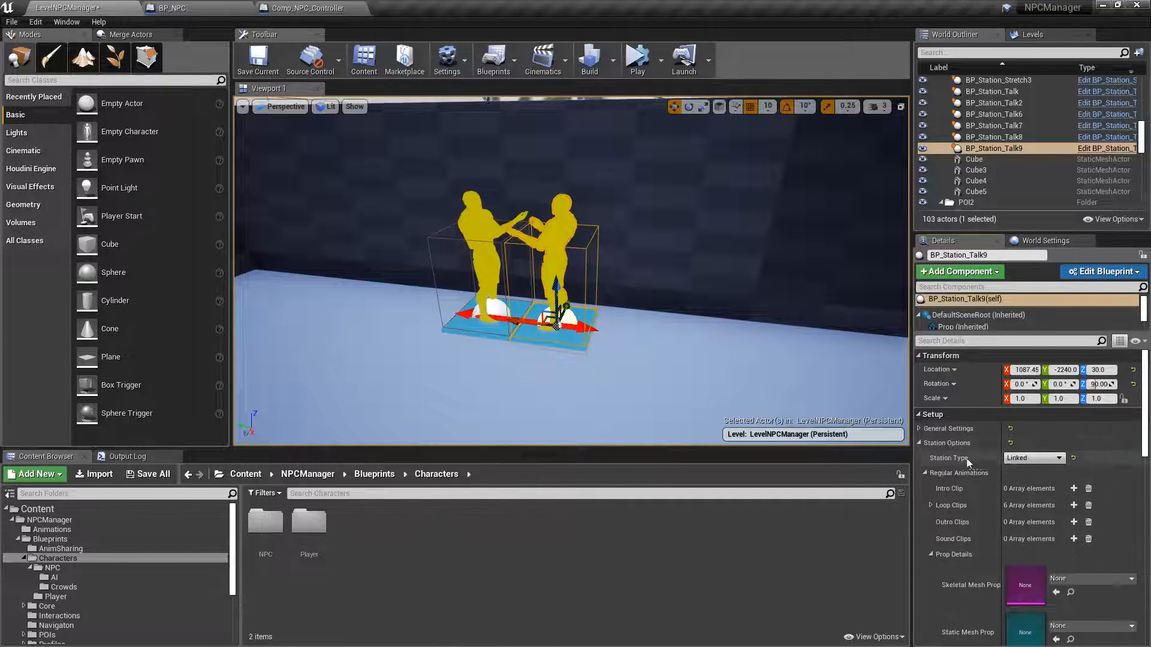
pyautogui.click(1041, 459)
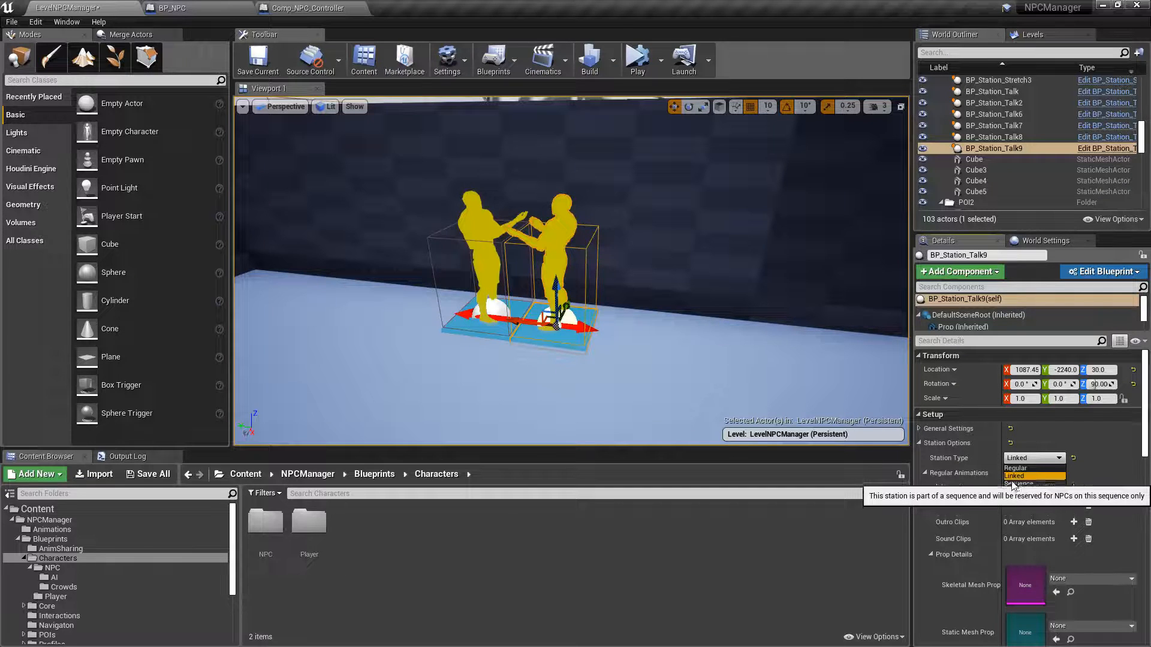
pyautogui.click(758, 239)
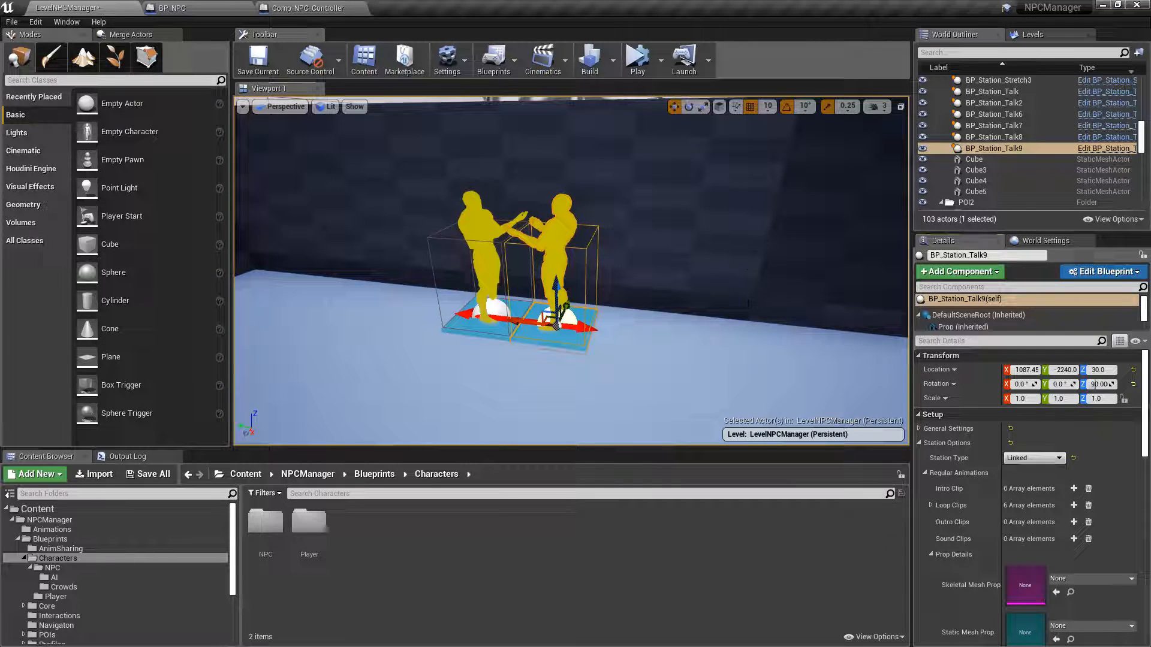
# - Compare BP_Station_Talk8 with BP_Station_Talk9 by selecting each in turn and viewing the facing pair from several angles
pyautogui.click(615, 379)
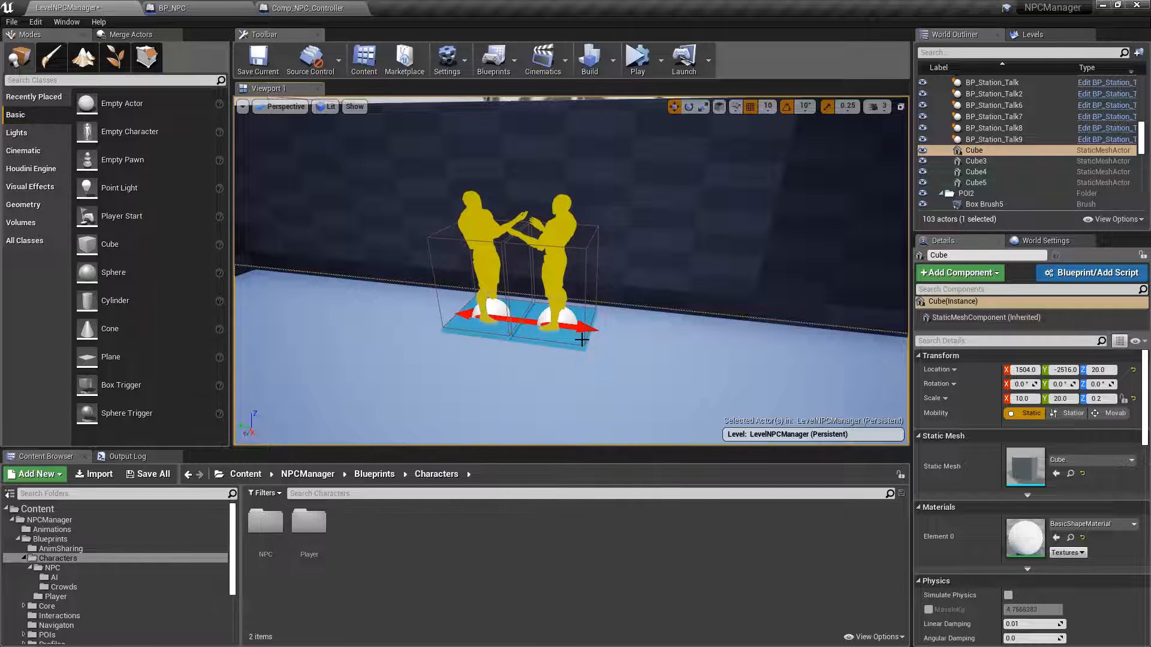
pyautogui.click(466, 230)
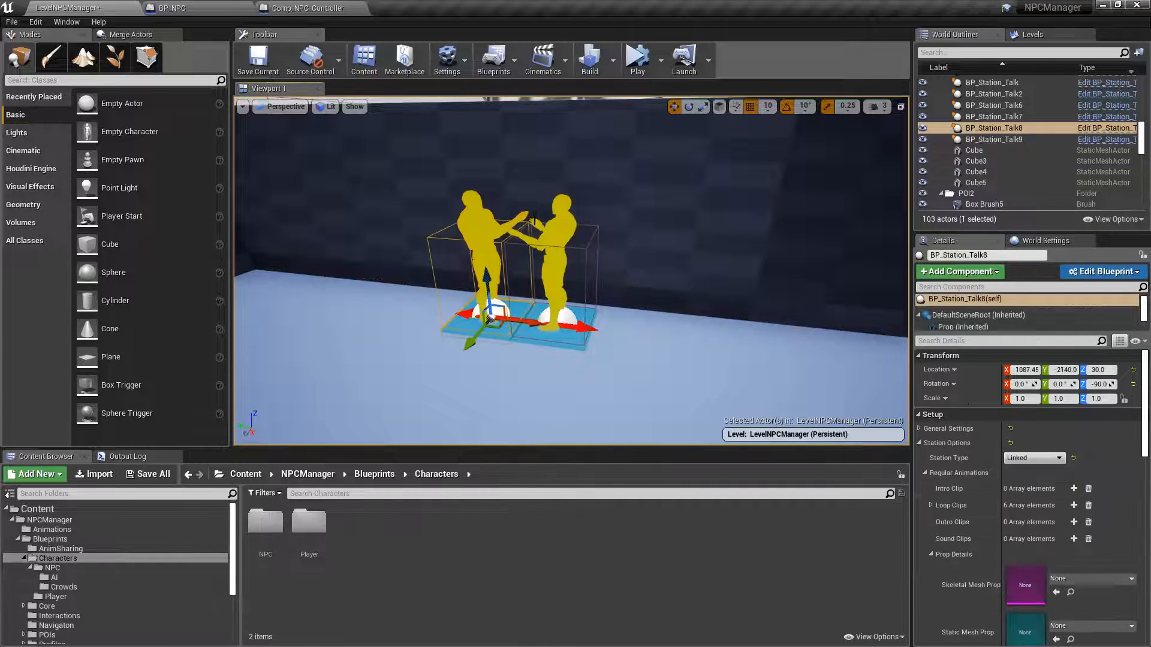
pyautogui.click(549, 221)
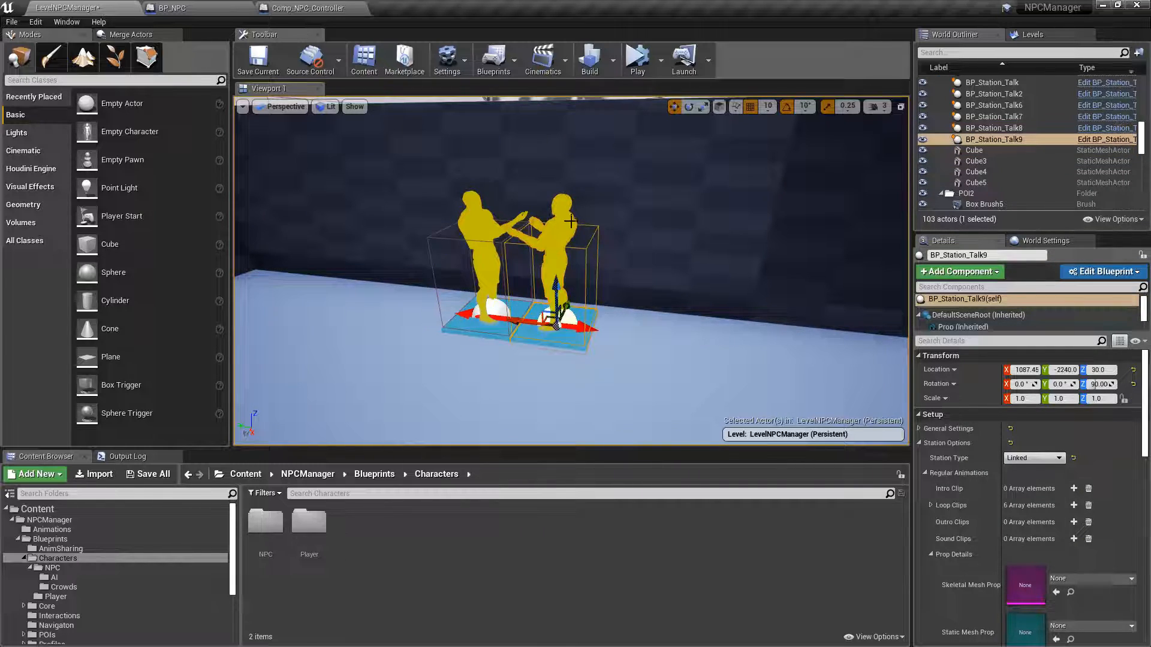
pyautogui.click(997, 129)
pyautogui.click(998, 139)
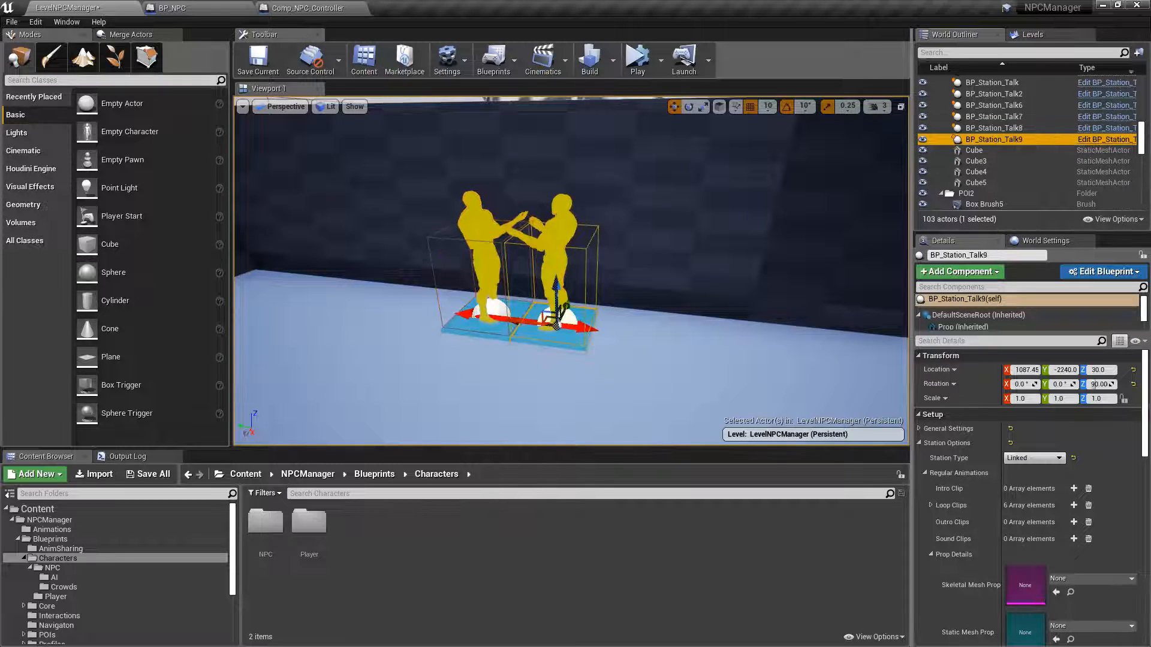
pyautogui.press('f')
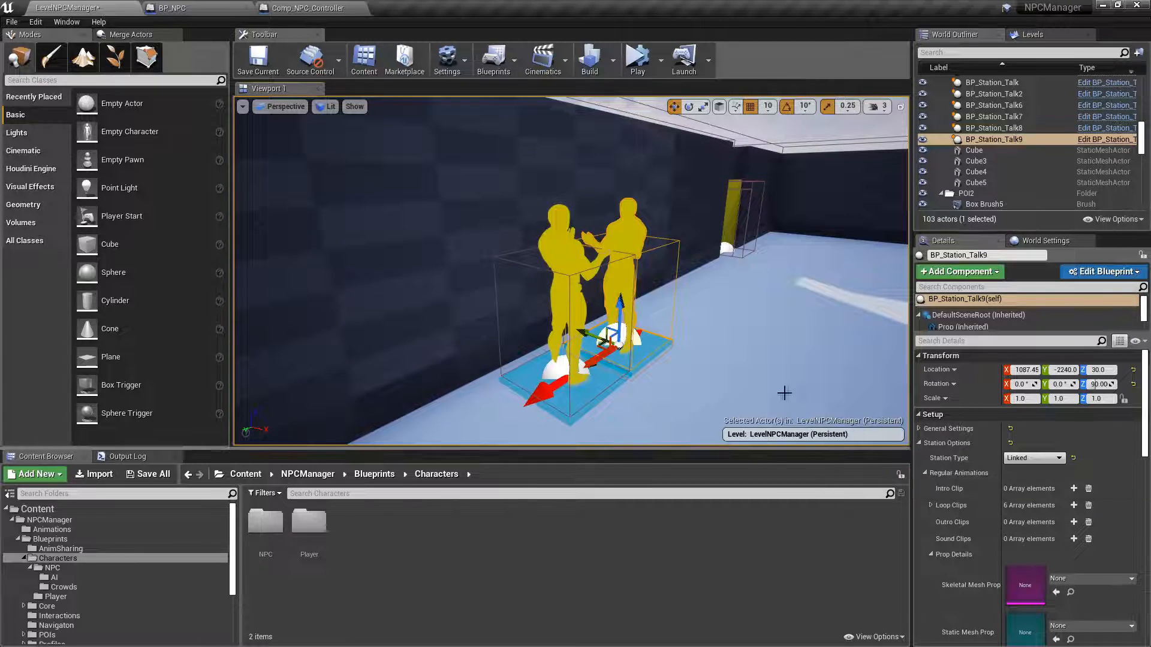
pyautogui.moveTo(693, 318); pyautogui.dragTo(540, 317, button='right')
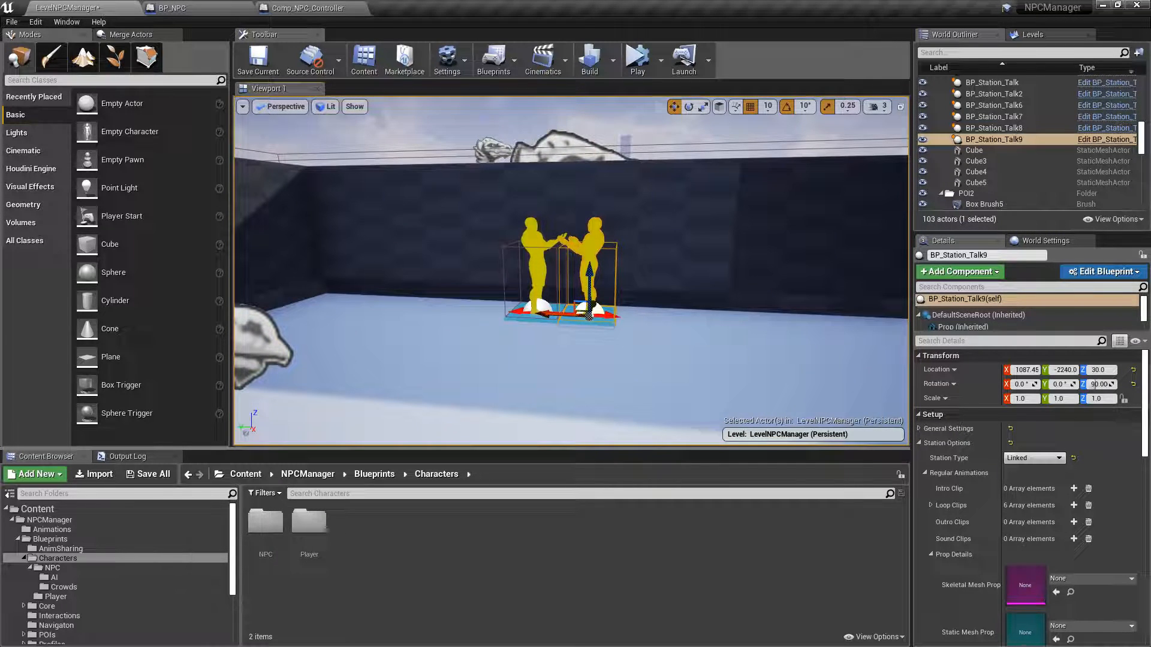
pyautogui.moveTo(698, 313); pyautogui.dragTo(698, 314, button='right')
pyautogui.press('w')
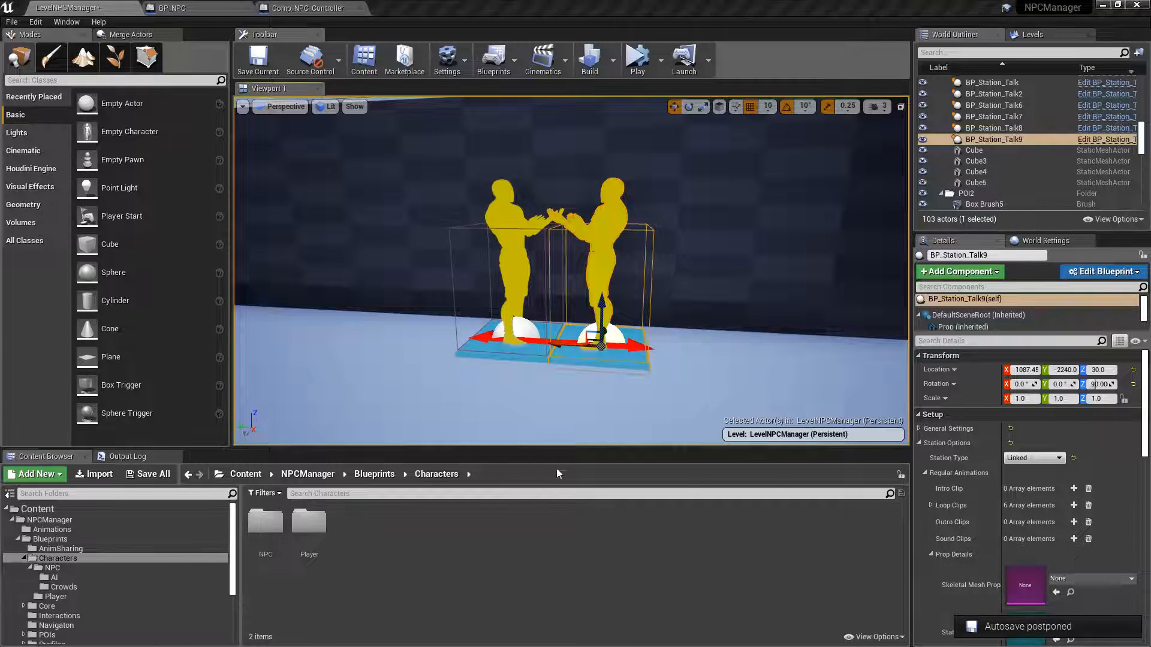
# - Save all modified content, including the LevelNPCManager map
pyautogui.click(147, 474)
pyautogui.click(697, 440)
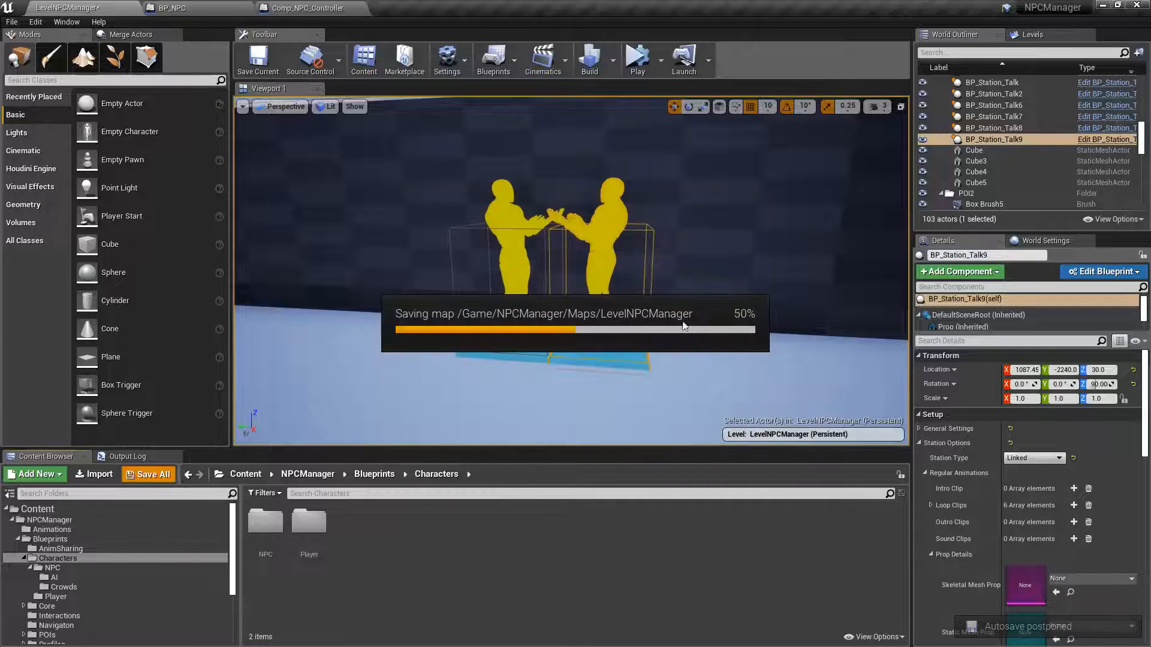
# - Move BP_Station_PlayGuitar from the dark floor back into the white-floored room, and select BP_POI_Test1 to reach its station population settings
pyautogui.moveTo(678, 355); pyautogui.dragTo(833, 389, button='right')
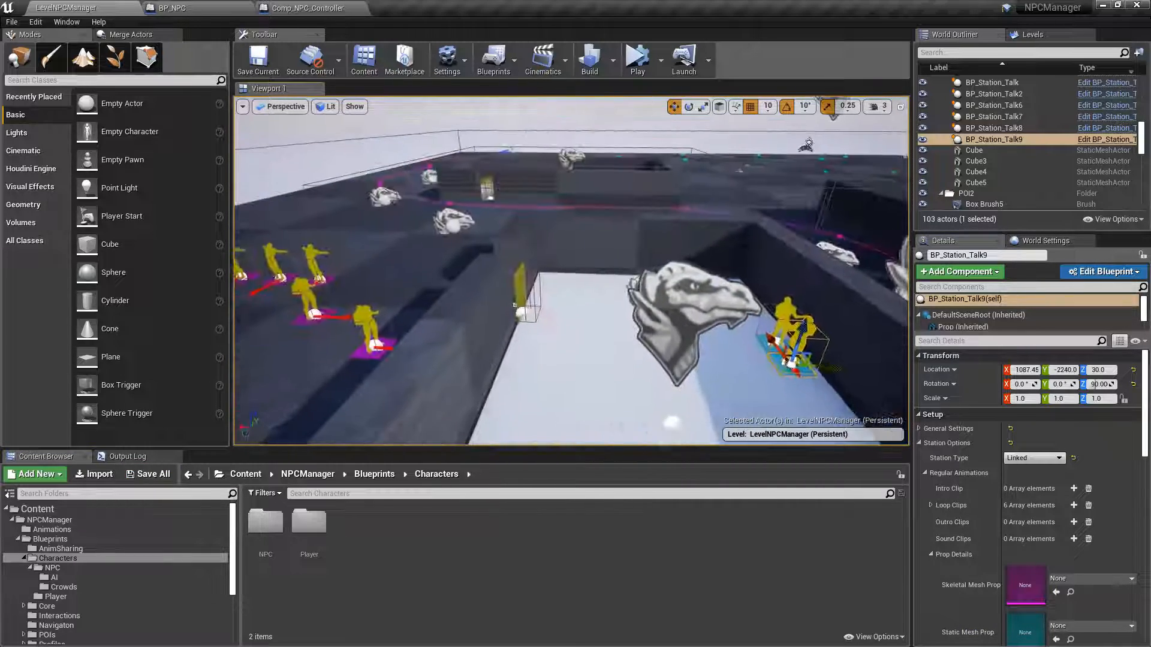
pyautogui.click(635, 254)
pyautogui.press('f')
pyautogui.moveTo(635, 255); pyautogui.dragTo(719, 244, button='right')
pyautogui.moveTo(618, 270); pyautogui.dragTo(491, 315, button='right')
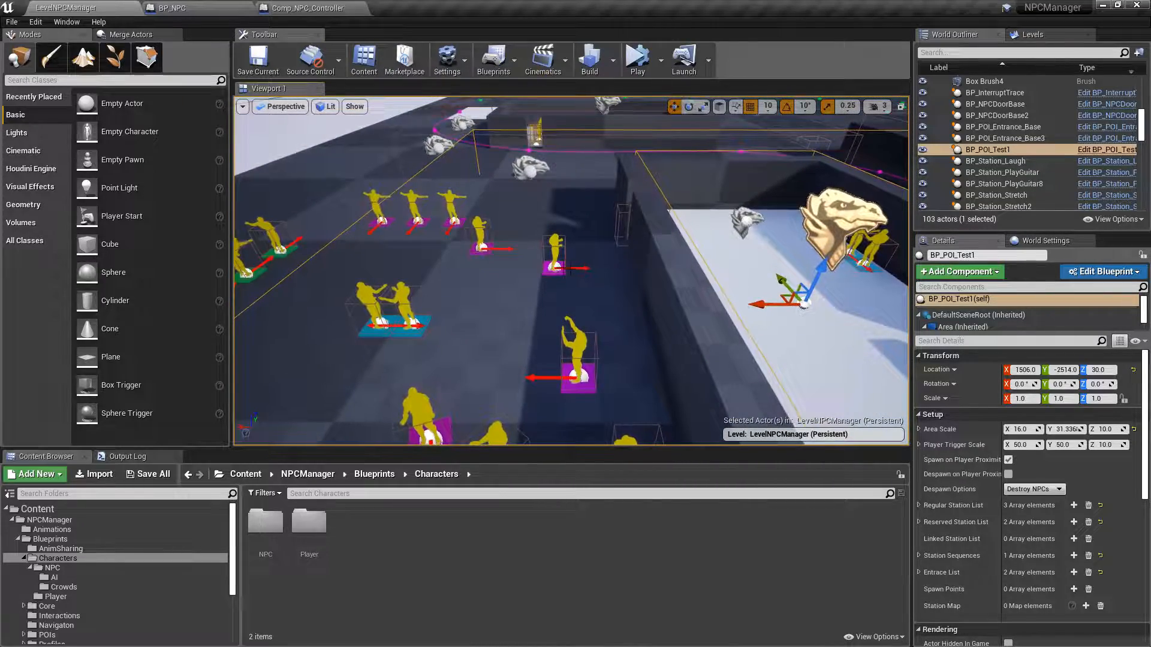
pyautogui.click(782, 270)
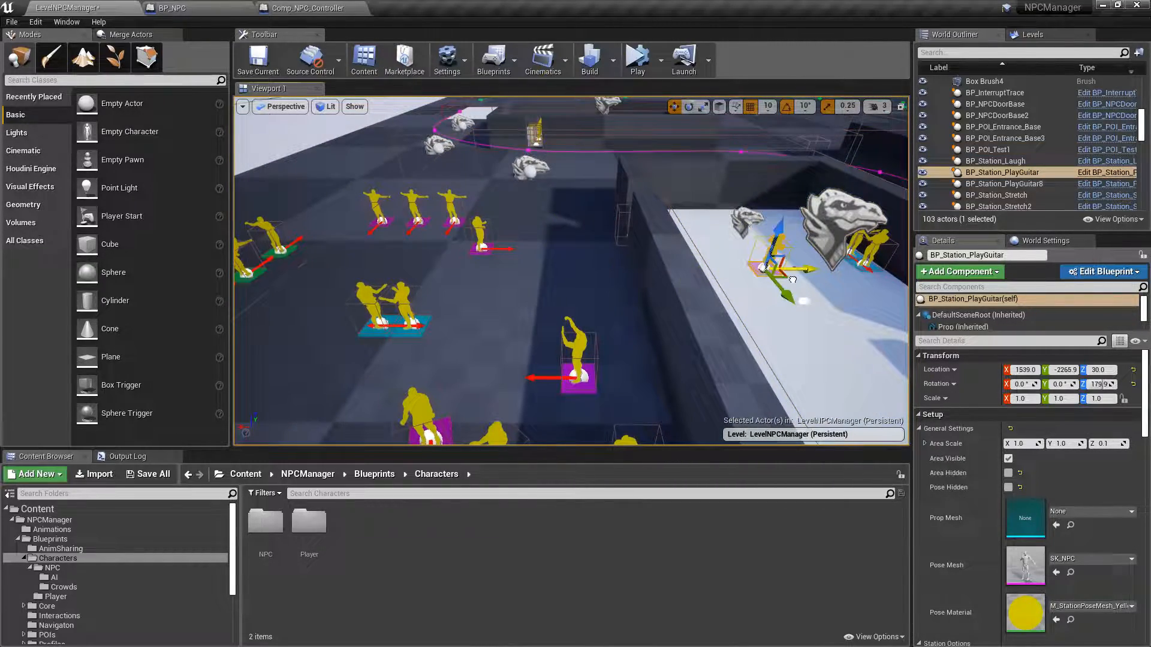
pyautogui.click(818, 240)
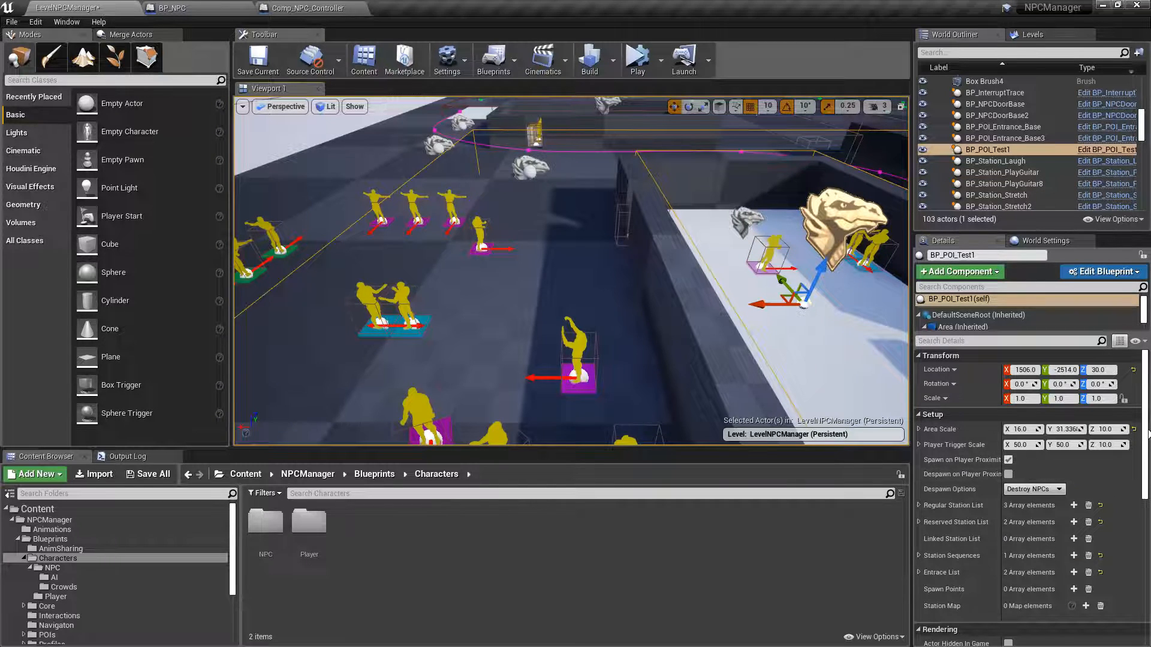
pyautogui.scroll(-5, 1148, 433)
# - Select BP_Station_Talk9 and examine how the linked talk pair is placed along the wall relative to the guitar station
pyautogui.moveTo(572, 271); pyautogui.dragTo(767, 335, button='right')
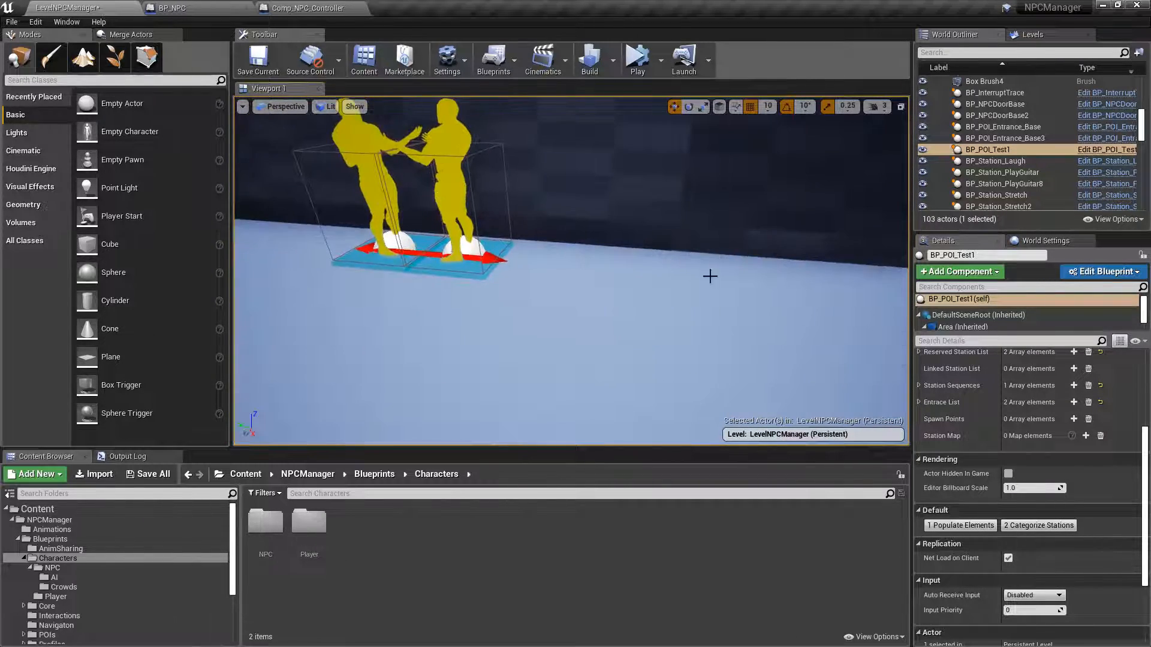
pyautogui.click(464, 249)
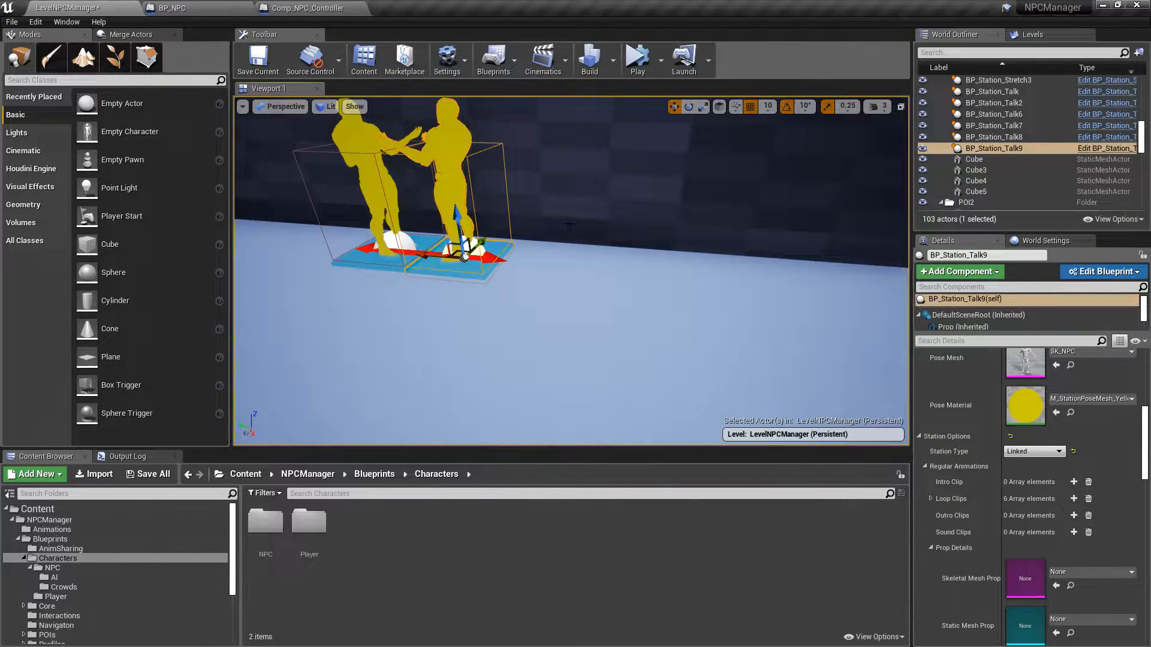
pyautogui.scroll(-5, 568, 224)
pyautogui.scroll(3, 568, 223)
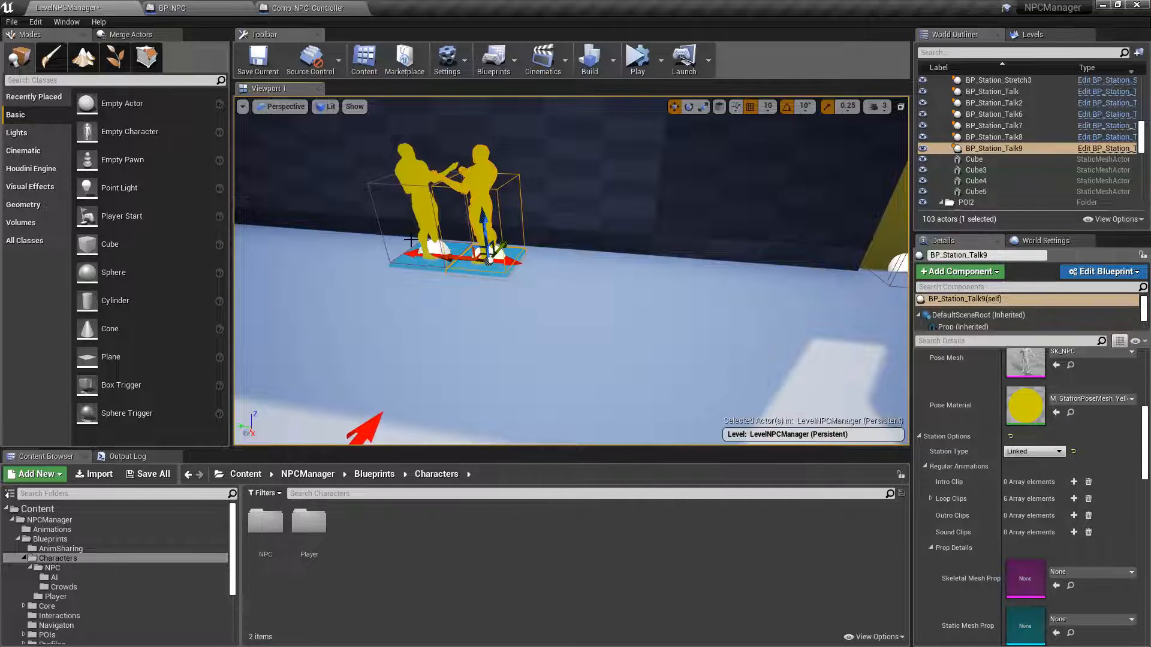
pyautogui.moveTo(584, 203); pyautogui.dragTo(653, 193, button='right')
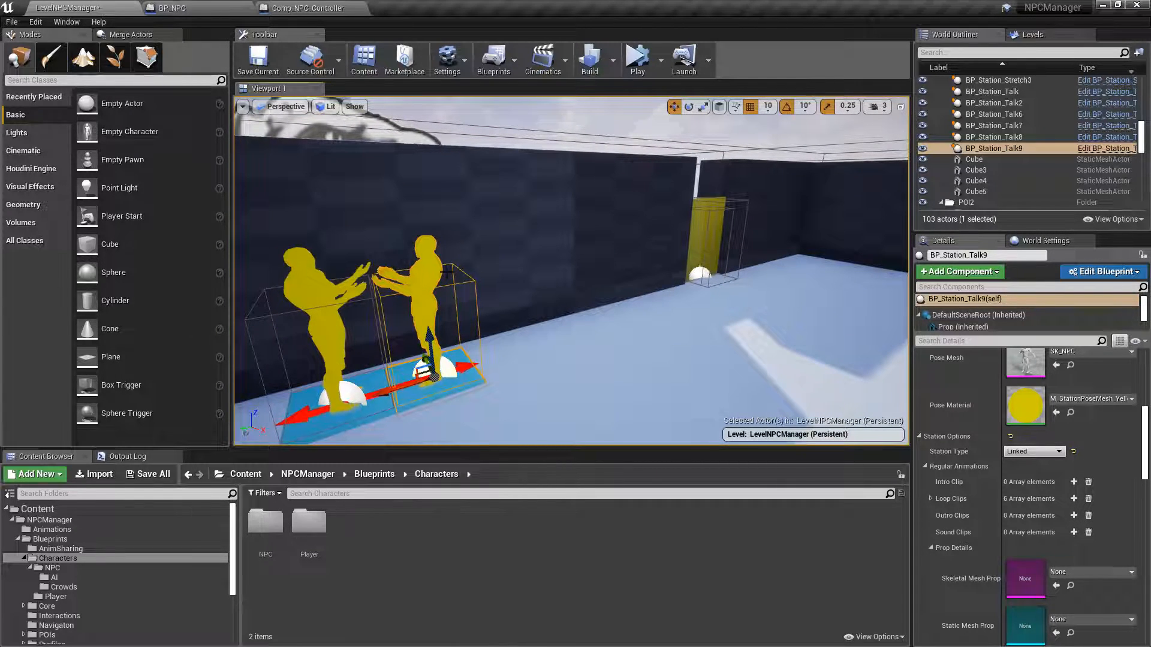
pyautogui.moveTo(447, 273); pyautogui.dragTo(519, 256, button='right')
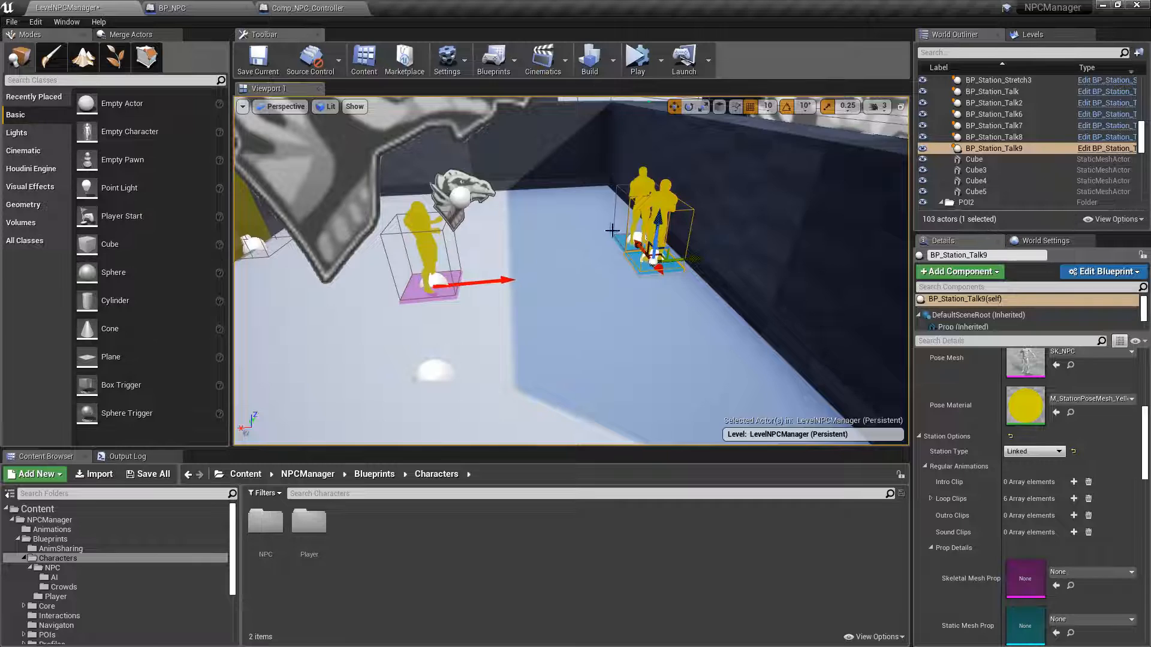
pyautogui.keyDown('alt'); pyautogui.moveTo(622, 246); pyautogui.dragTo(767, 248); pyautogui.keyUp('alt')
pyautogui.press('f')
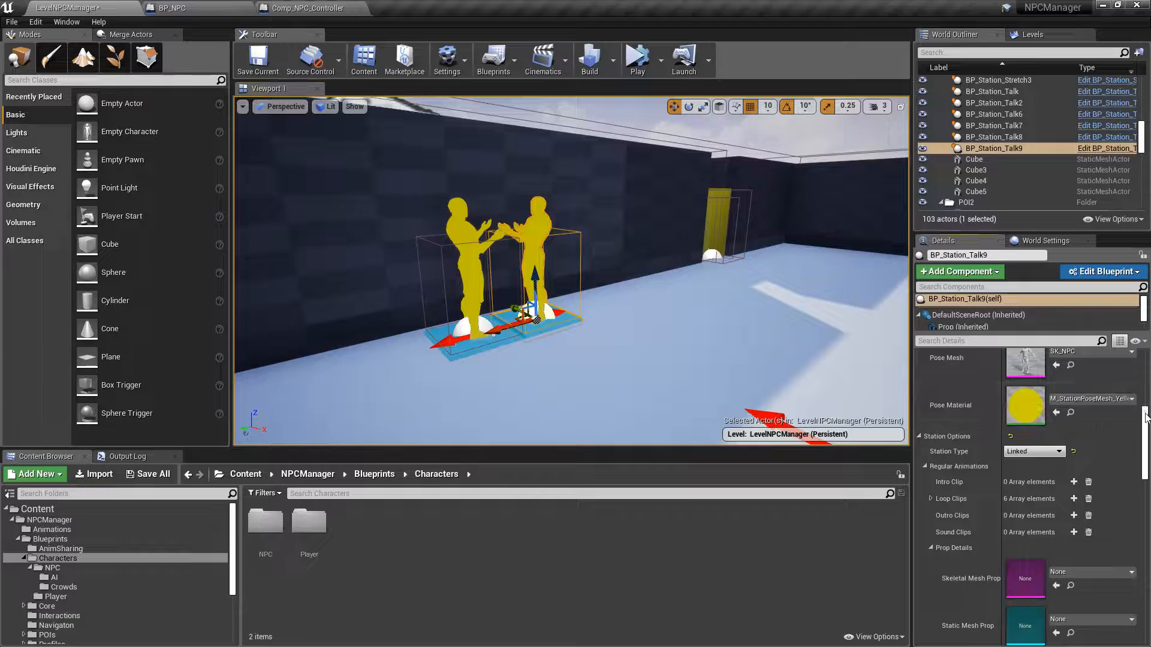
# - Examine the loop clips under Regular Animations of BP_Station_Talk9, and collapse the group
pyautogui.scroll(-3, 1146, 416)
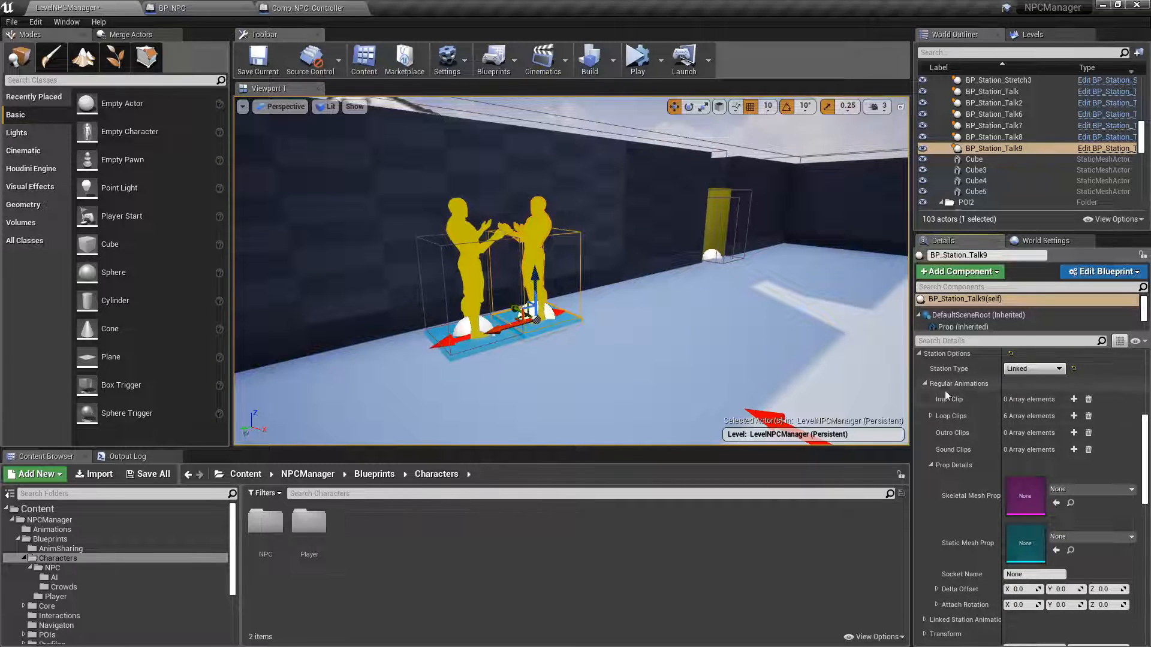
pyautogui.click(923, 384)
pyautogui.moveTo(1001, 391); pyautogui.dragTo(1025, 390)
pyautogui.scroll(1, 959, 405)
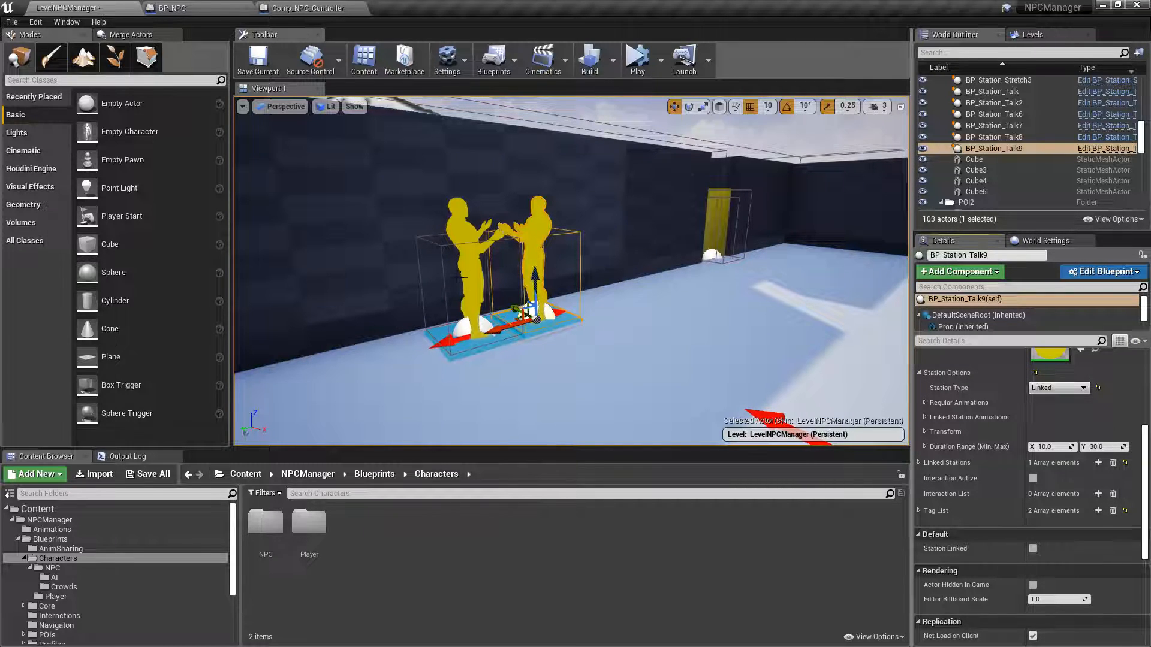
pyautogui.click(925, 403)
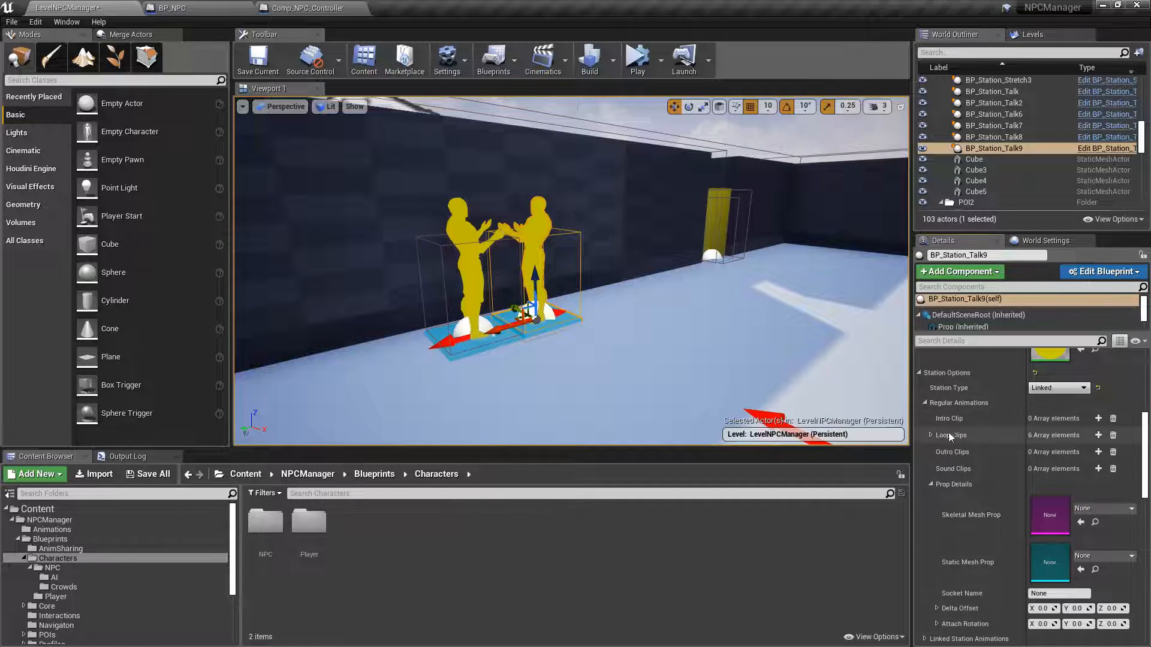
pyautogui.click(933, 435)
pyautogui.scroll(-3, 1105, 624)
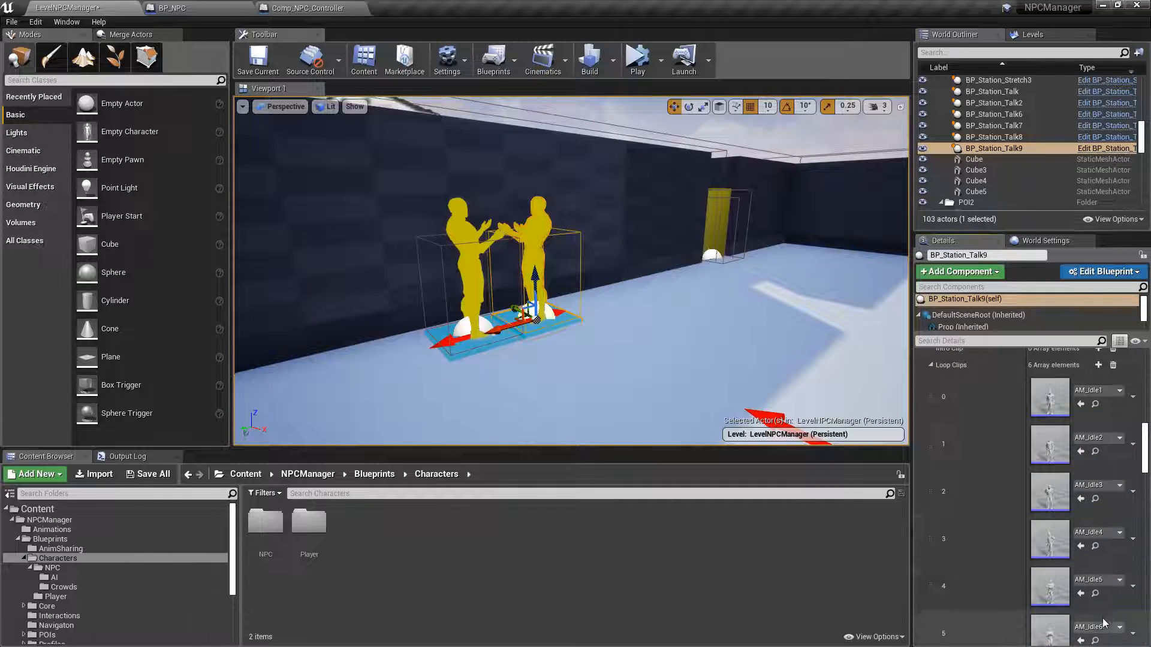
pyautogui.click(932, 365)
pyautogui.click(924, 390)
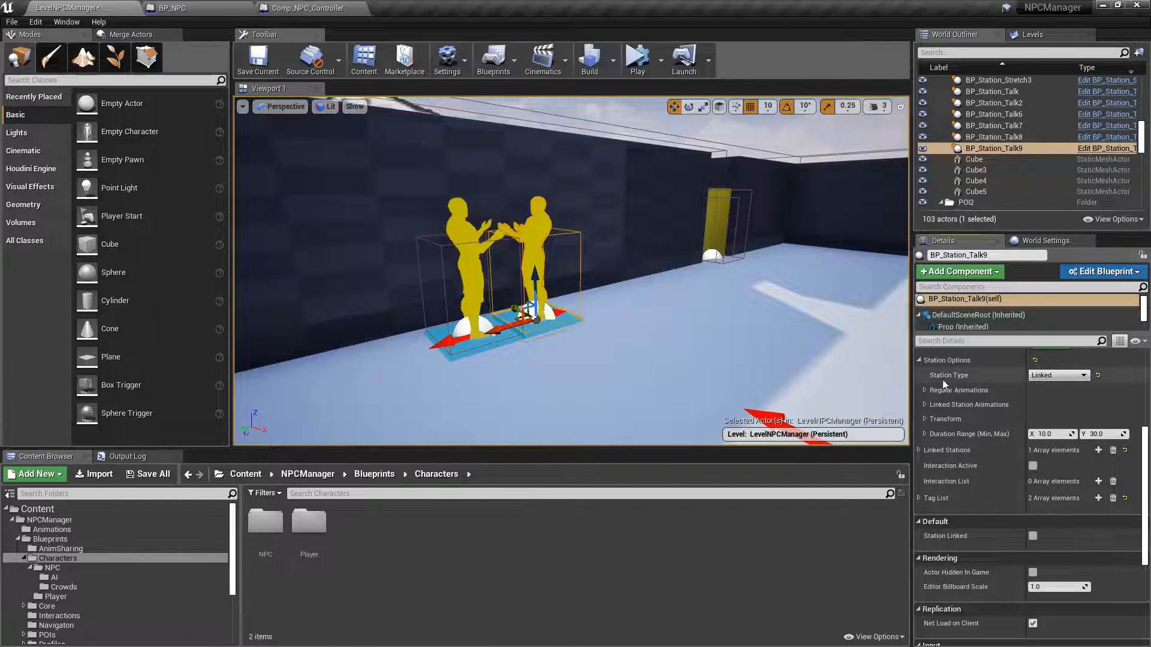
# - Examine the loop clips under Linked Station Animations of BP_Station_Talk9, and collapse the group
pyautogui.click(925, 404)
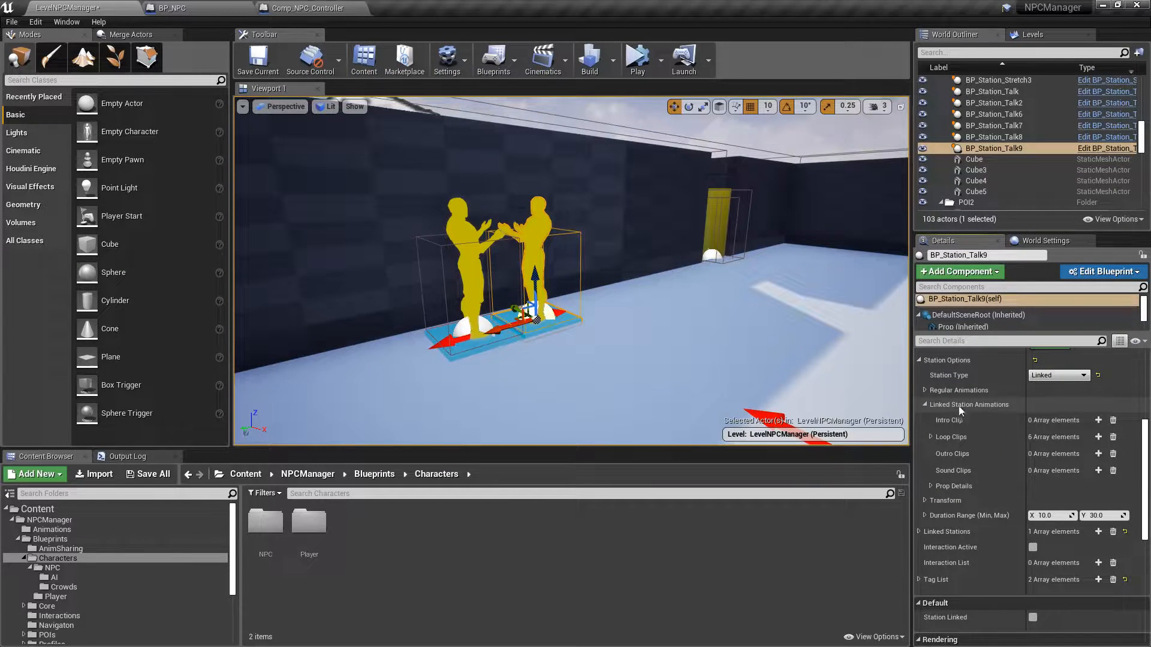
pyautogui.click(931, 437)
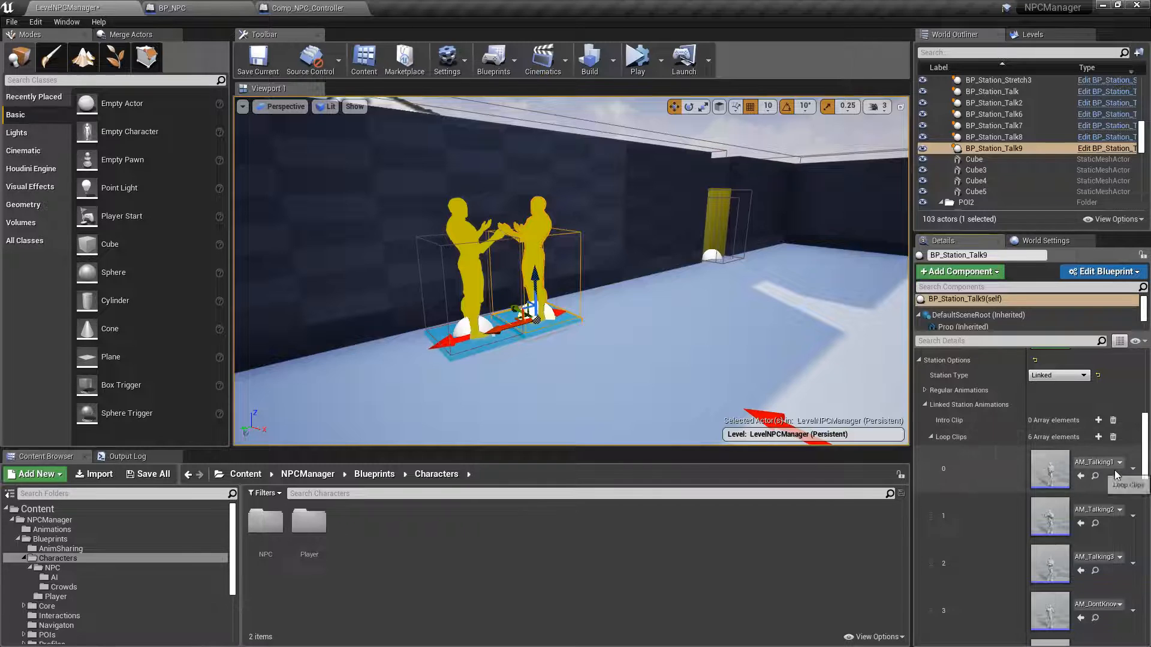
pyautogui.scroll(-1, 1148, 443)
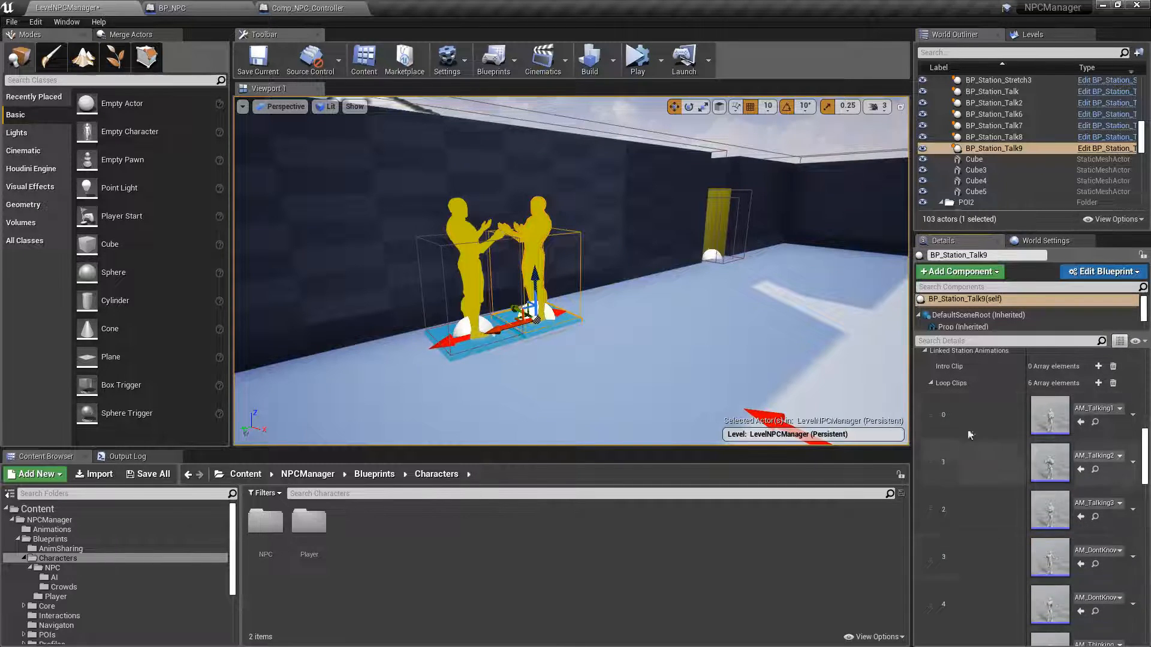
pyautogui.click(931, 383)
pyautogui.click(924, 351)
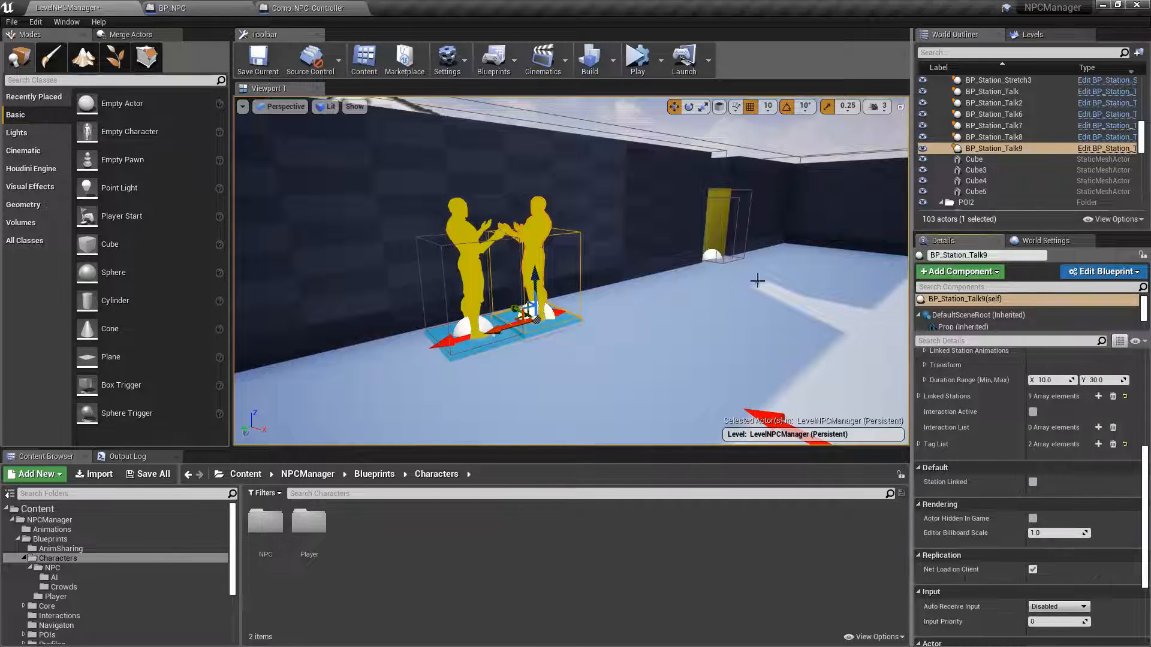
pyautogui.moveTo(788, 301); pyautogui.dragTo(899, 298, button='right')
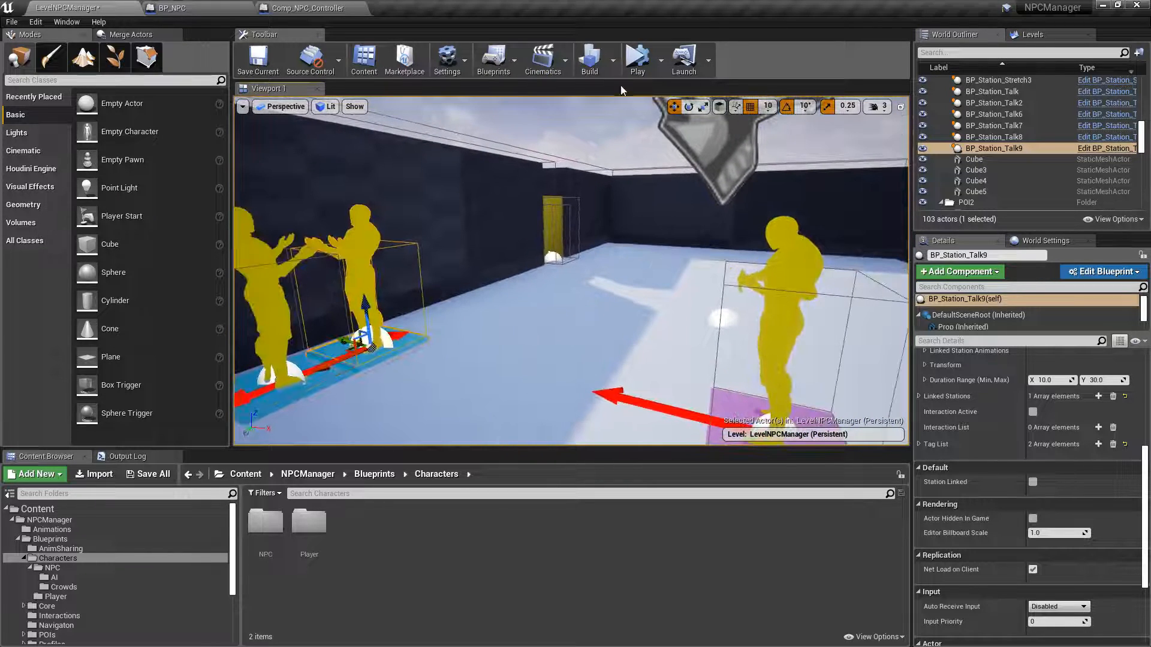
pyautogui.click(637, 57)
pyautogui.moveTo(653, 128); pyautogui.dragTo(619, 129, button='right')
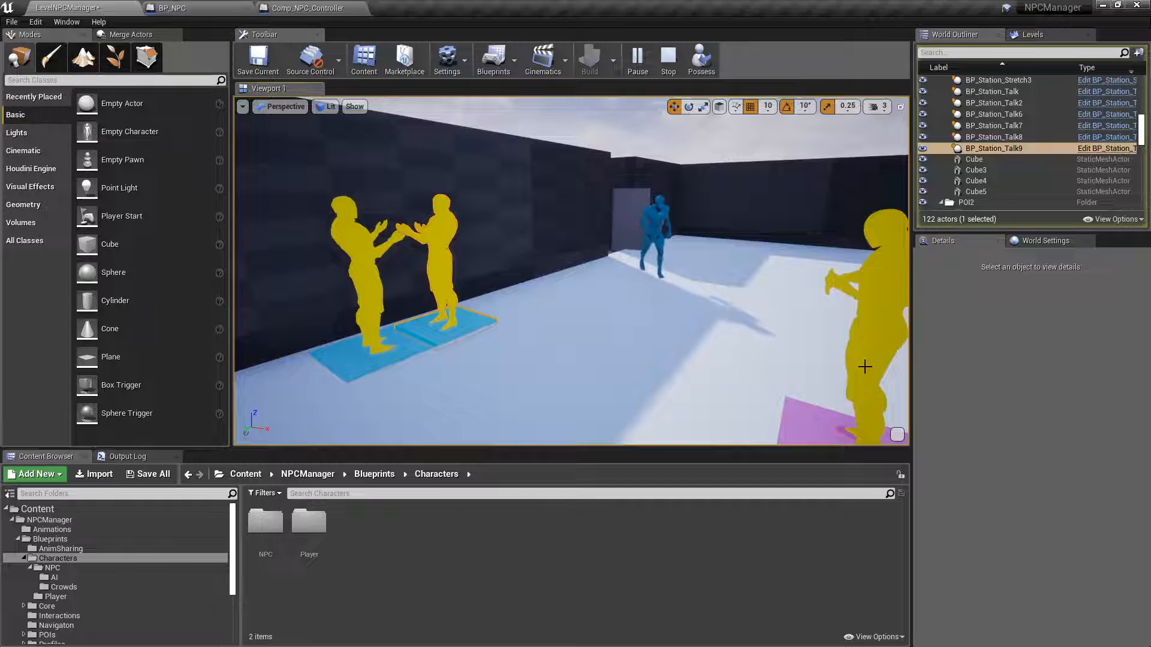
pyautogui.moveTo(686, 141); pyautogui.dragTo(702, 145, button='right')
pyautogui.click(674, 63)
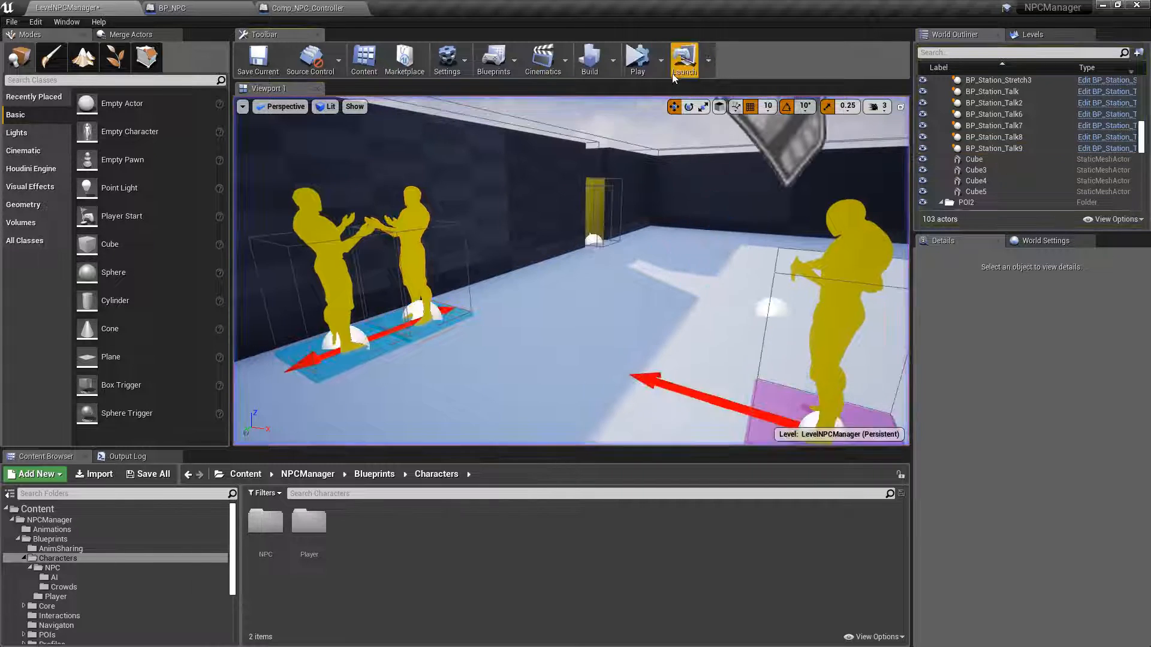
# - Simulate the level and follow the single NPC as it goes to the linked talk stations along the wall
pyautogui.click(638, 64)
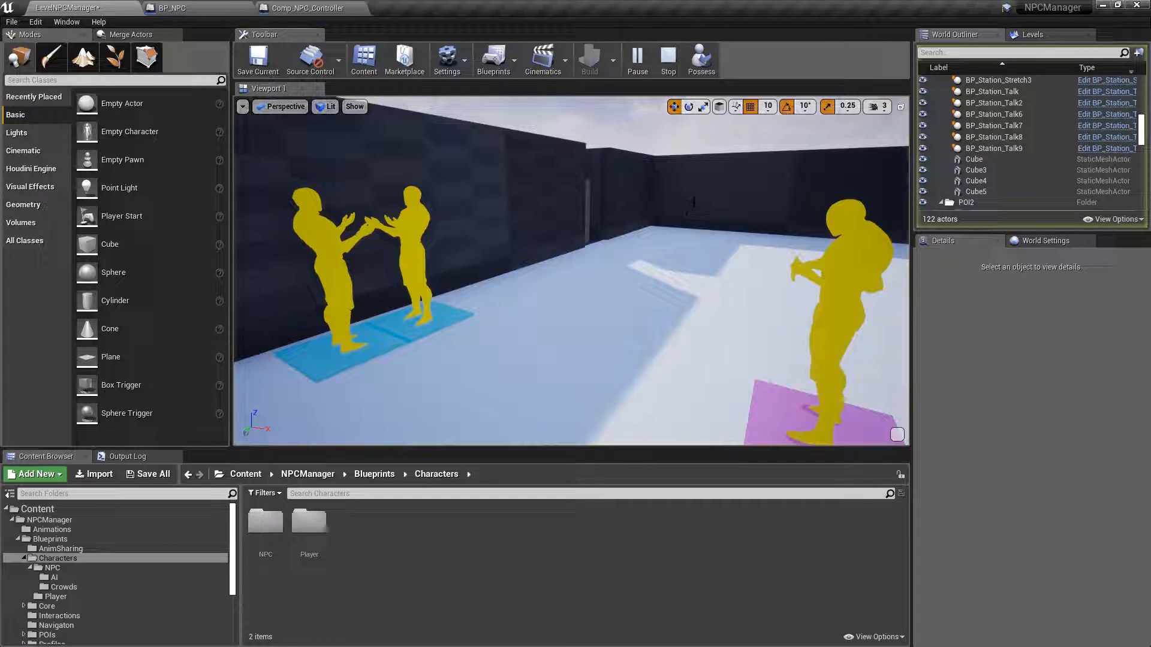
pyautogui.moveTo(697, 201); pyautogui.dragTo(659, 210, button='right')
pyautogui.press('w')
pyautogui.press('a')
pyautogui.press('s')
pyautogui.press('w')
pyautogui.press('a')
pyautogui.press('d')
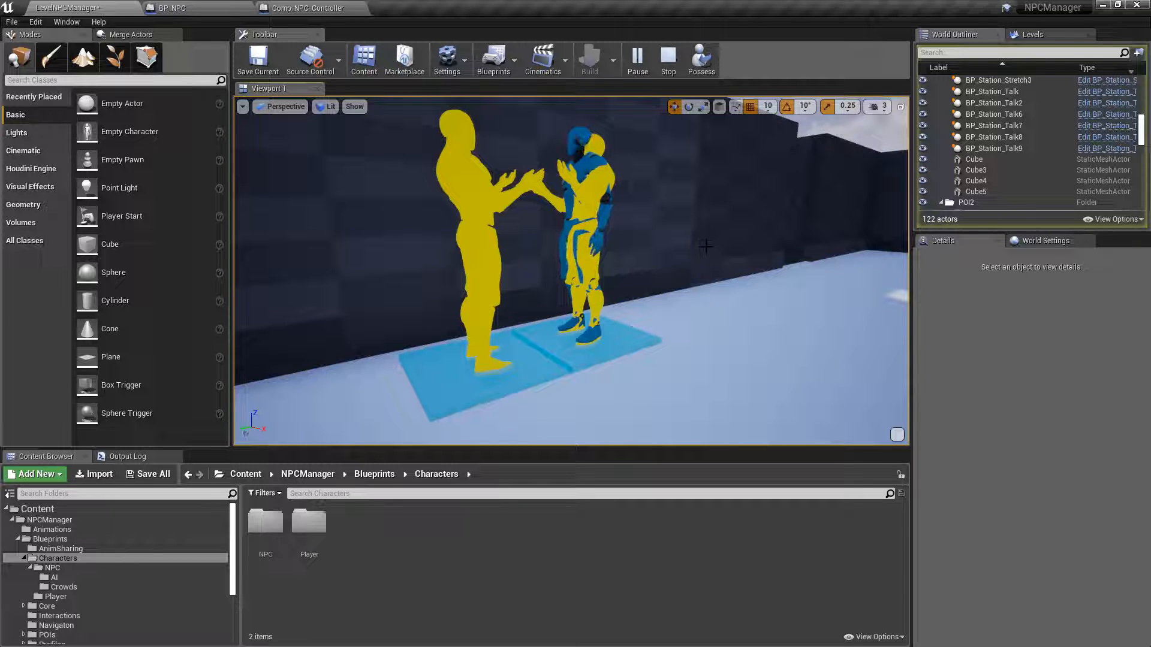
# - Examine the lone NPC's behaviour at the linked talk pair from above and from the side
pyautogui.press('e')
pyautogui.moveTo(702, 228); pyautogui.dragTo(702, 258, button='right')
pyautogui.press('s')
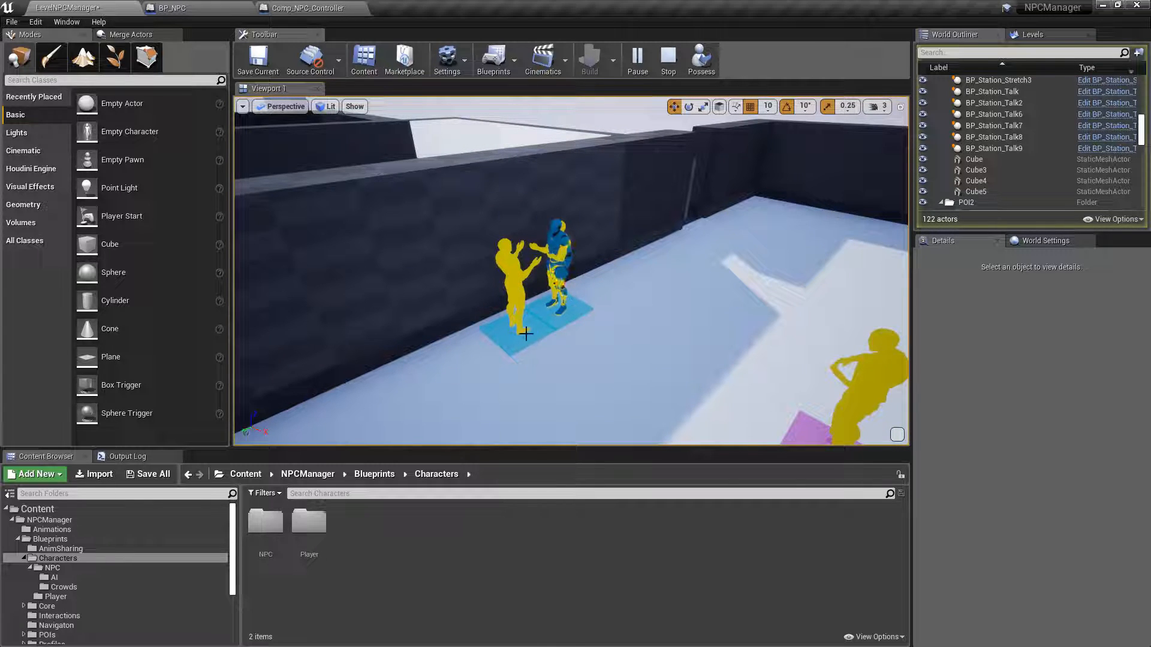
pyautogui.press('w')
pyautogui.moveTo(575, 260); pyautogui.dragTo(498, 237, button='right')
pyautogui.press('d')
pyautogui.press('w')
pyautogui.moveTo(539, 348); pyautogui.dragTo(514, 352, button='right')
pyautogui.press('s')
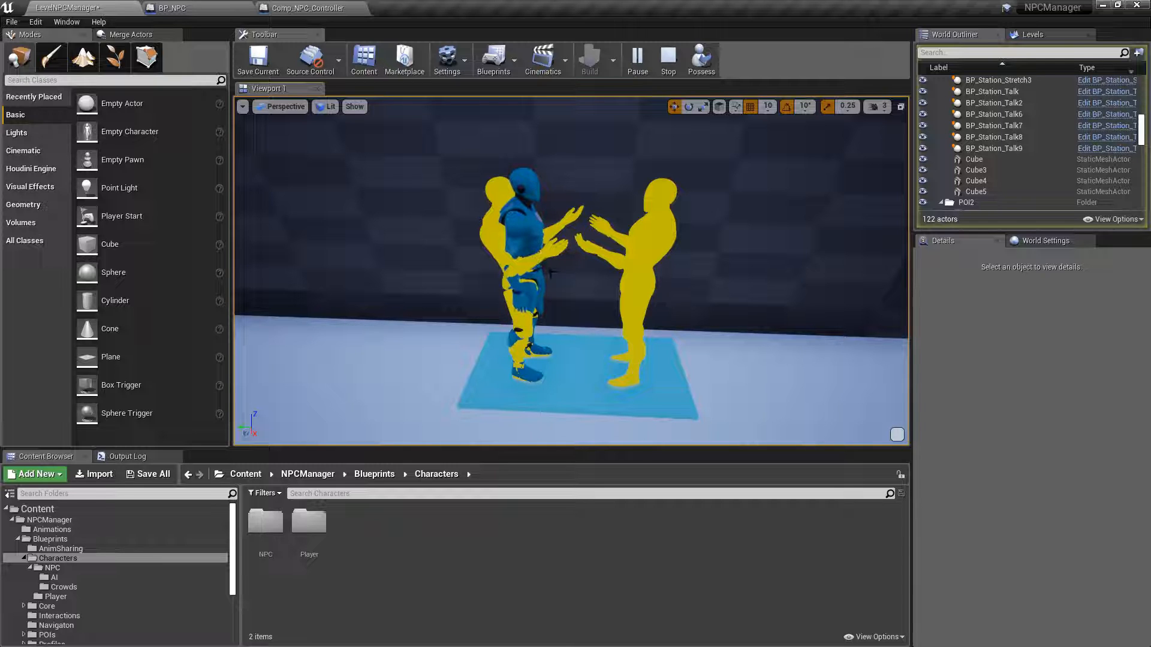
# - Stop the simulation and duplicate BP_NPC to place a second NPC on the dark floor outside the room
pyautogui.click(669, 63)
pyautogui.moveTo(609, 264); pyautogui.dragTo(609, 293, button='right')
pyautogui.click(542, 336)
pyautogui.keyDown('alt'); pyautogui.moveTo(506, 350); pyautogui.dragTo(638, 299); pyautogui.keyUp('alt')
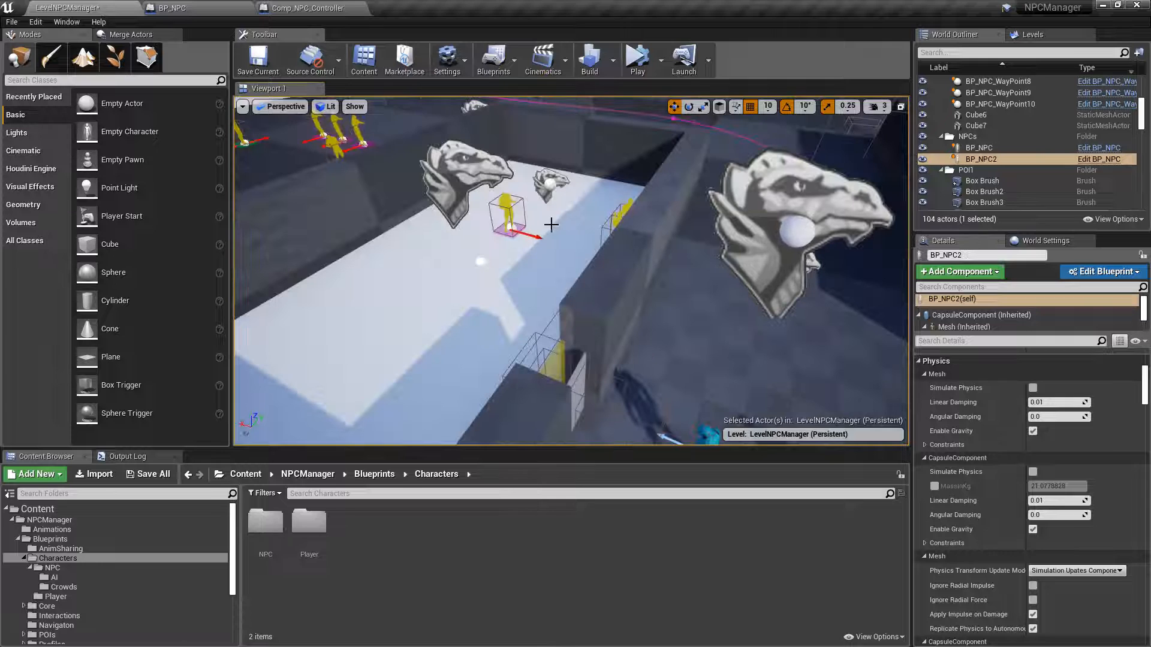
# - Move BP_Station_PlayGuitar out of the white-floored room, and select BP_POI_Test1 to reach its station population settings
pyautogui.click(515, 229)
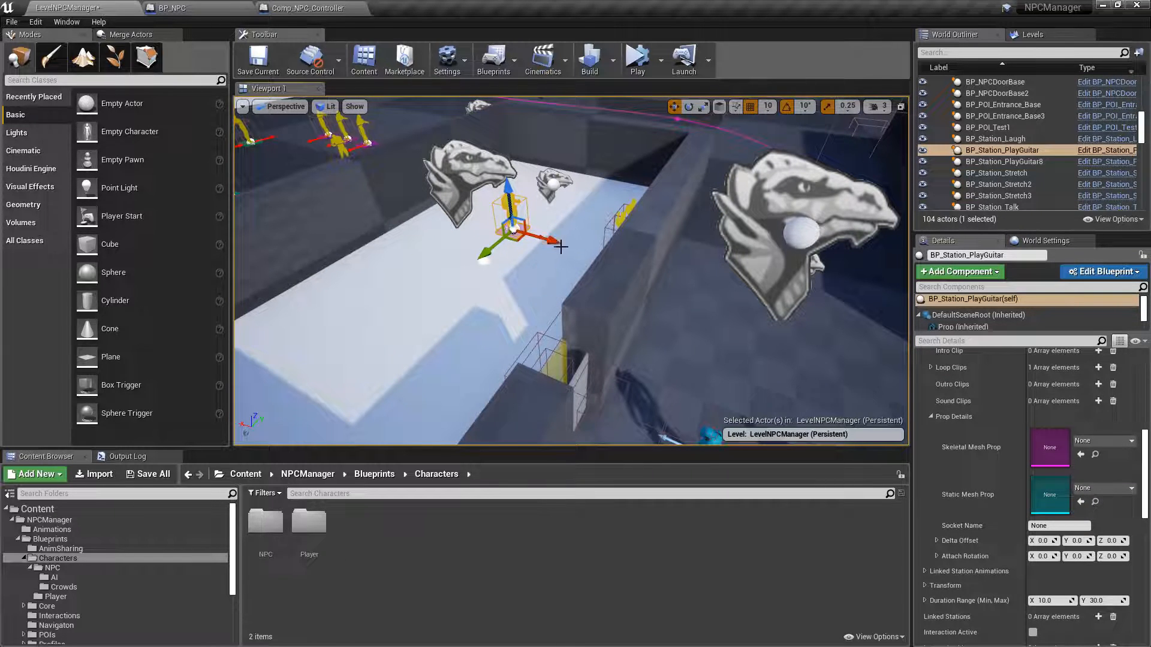
pyautogui.click(467, 156)
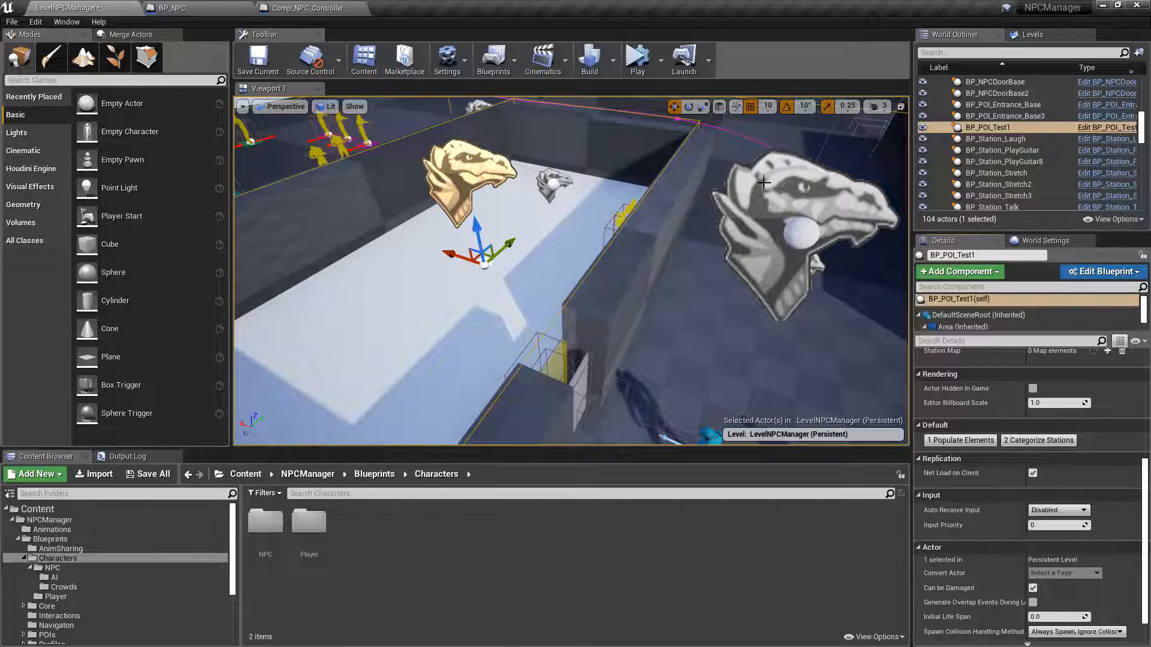
# - Select BP_NPC2 and simulate the level to watch both NPCs take their places at the linked talk stations
pyautogui.moveTo(709, 271); pyautogui.dragTo(747, 292, button='right')
pyautogui.click(762, 353)
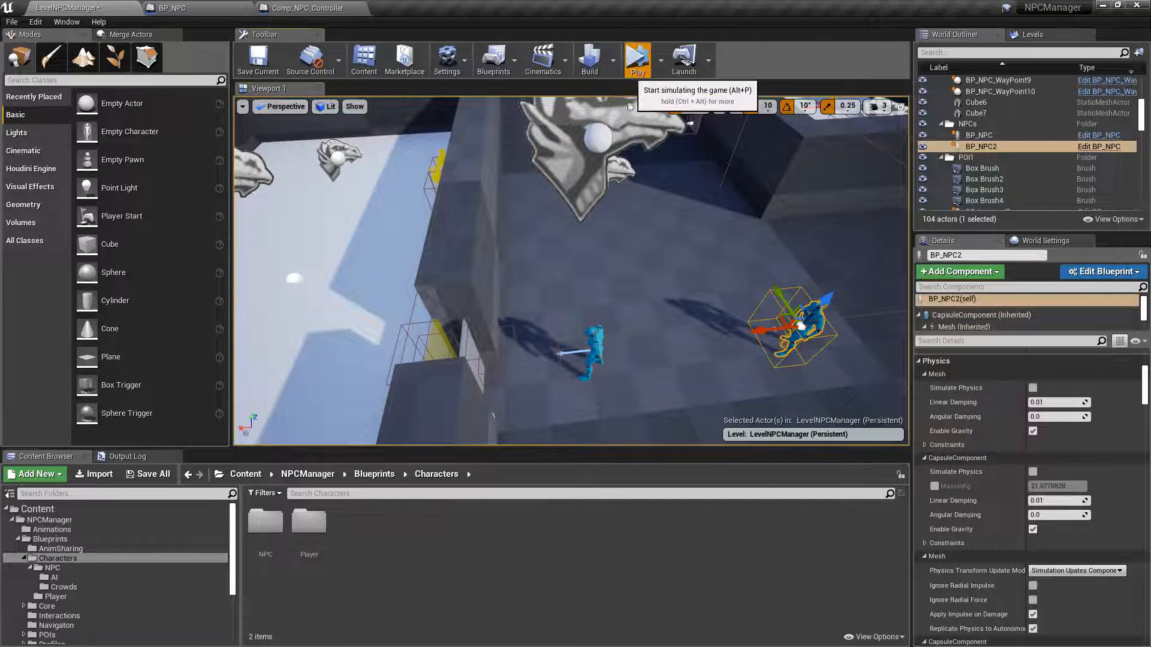
pyautogui.click(637, 57)
pyautogui.moveTo(571, 271); pyautogui.dragTo(597, 309, button='right')
pyautogui.moveTo(571, 271); pyautogui.dragTo(518, 267, button='right')
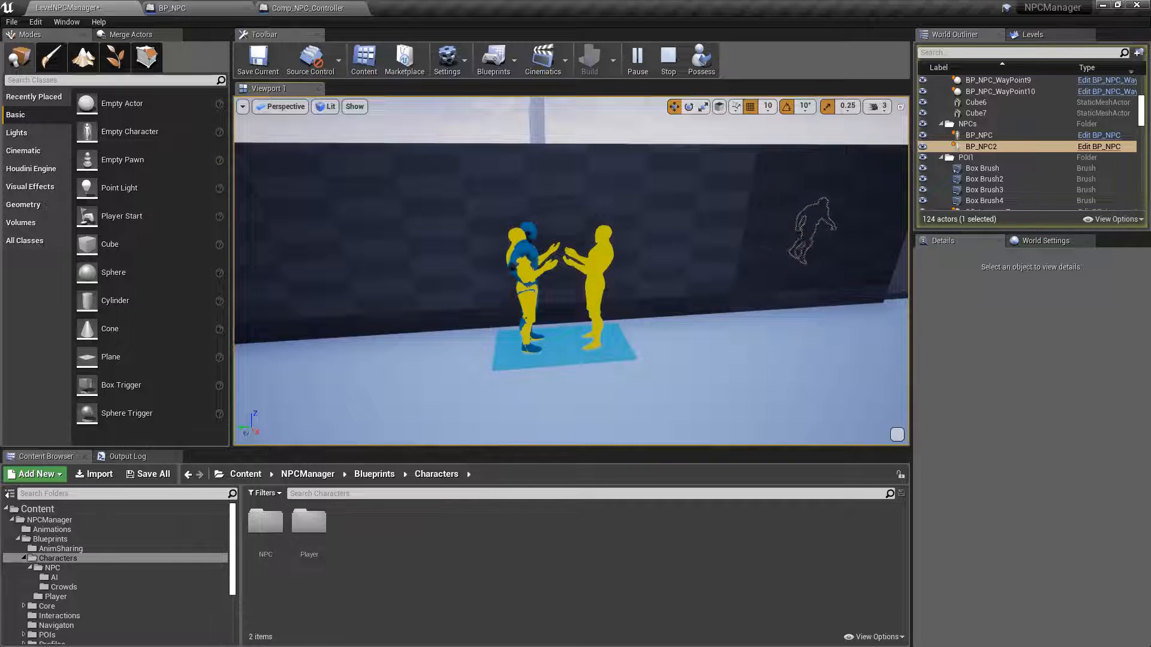
pyautogui.rightClick(616, 191)
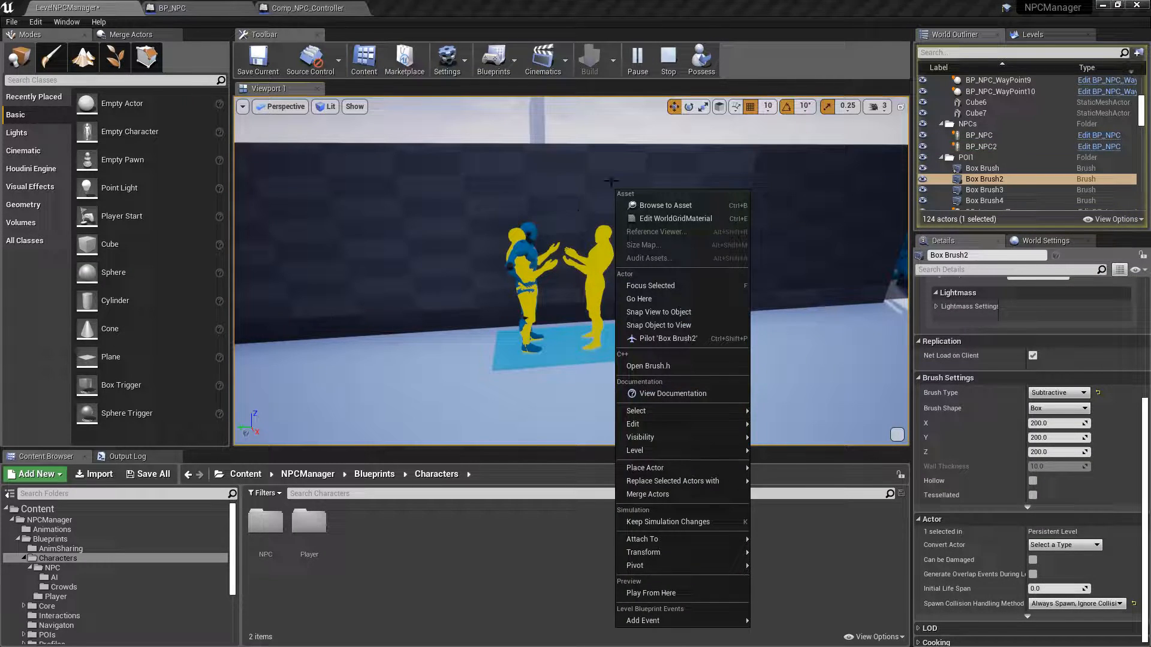
pyautogui.moveTo(611, 181); pyautogui.dragTo(632, 327, button='right')
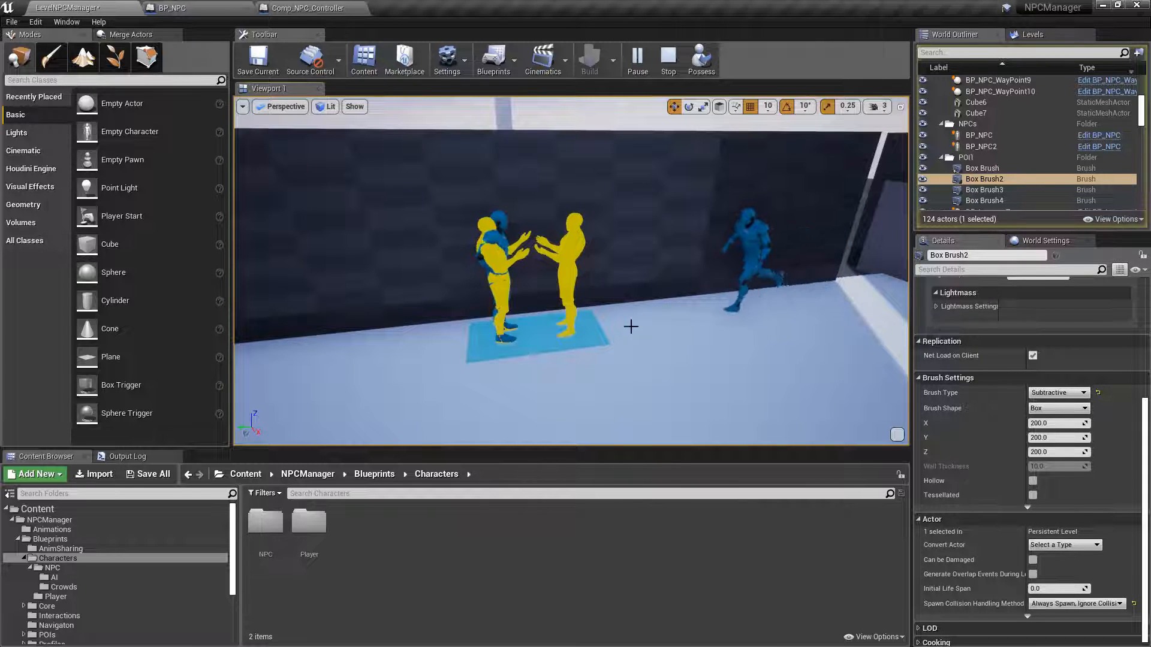
pyautogui.scroll(4, 631, 326)
pyautogui.scroll(-2, 637, 330)
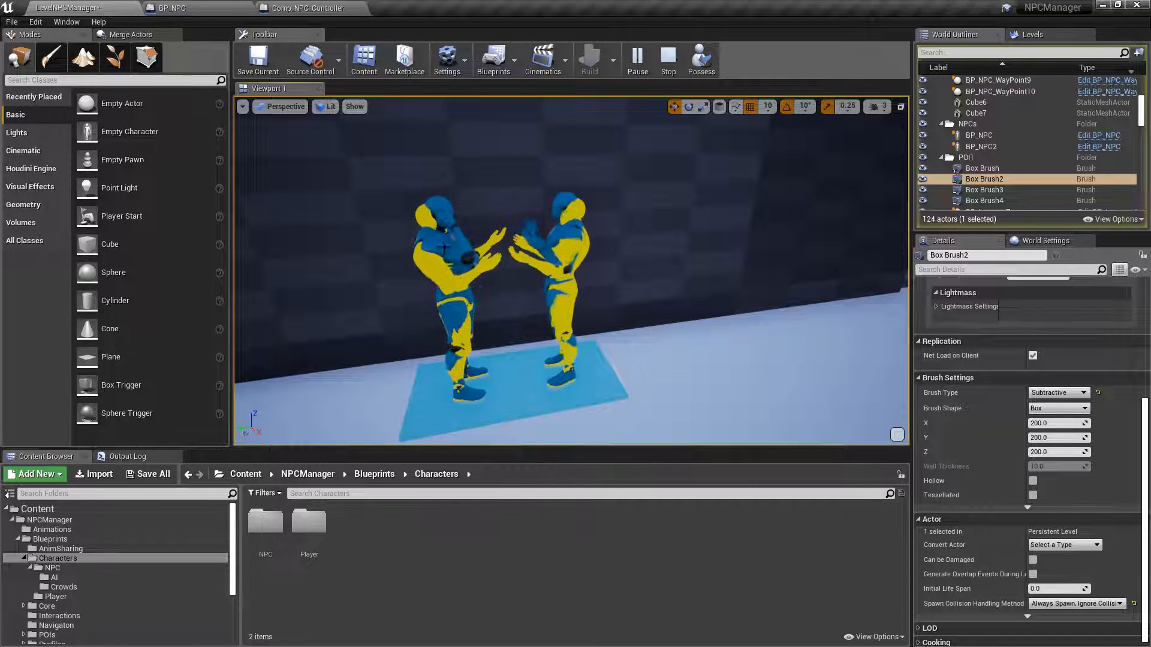
# - Examine the two NPCs' linked conversation from both sides of the talk pair, and stop the simulation
pyautogui.moveTo(571, 271); pyautogui.dragTo(528, 266, button='right')
pyautogui.press('a')
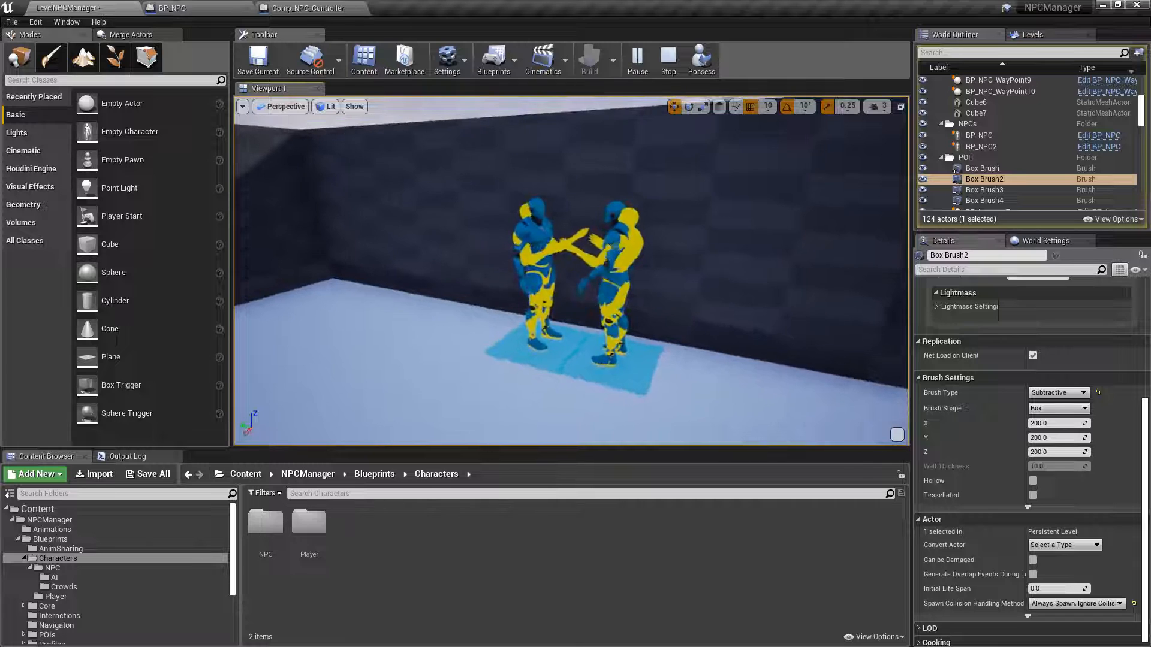
pyautogui.moveTo(616, 272); pyautogui.dragTo(621, 288, button='right')
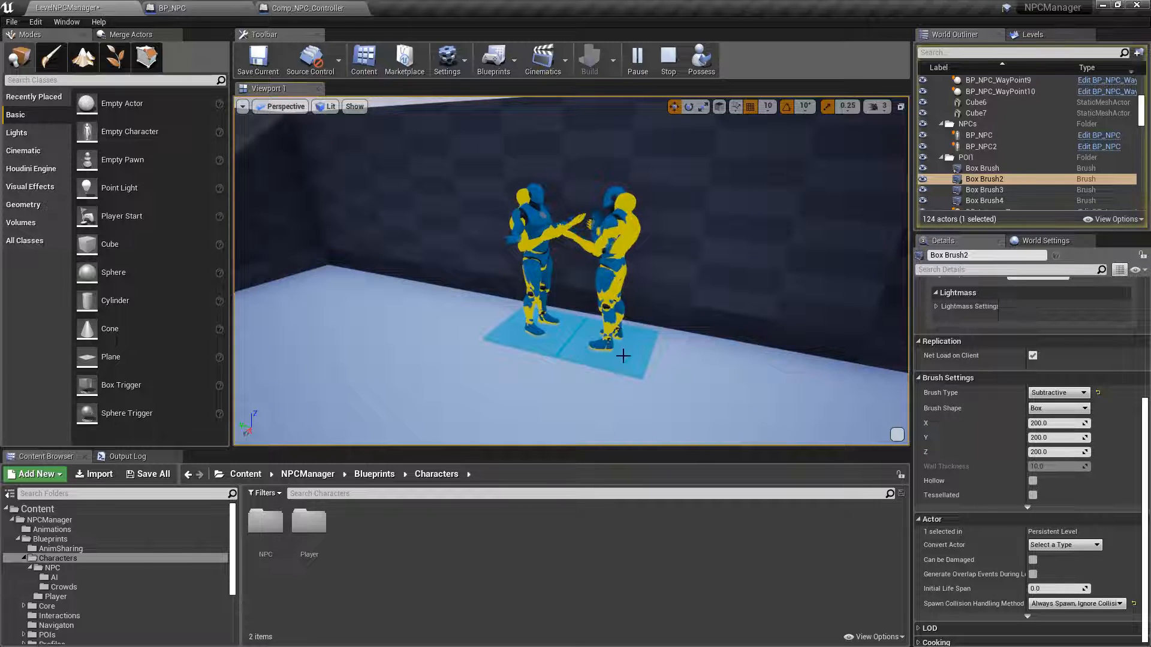
pyautogui.press('a')
pyautogui.moveTo(585, 327); pyautogui.dragTo(729, 329, button='right')
pyautogui.press('s')
pyautogui.moveTo(677, 210); pyautogui.dragTo(677, 211, button='right')
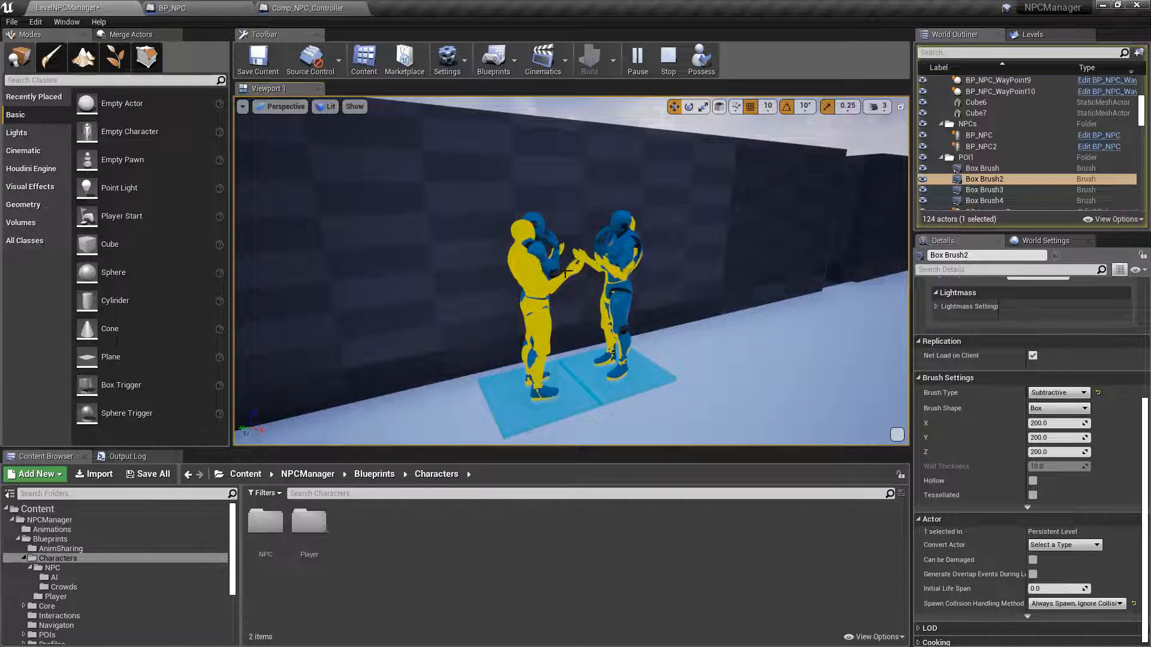
pyautogui.click(668, 58)
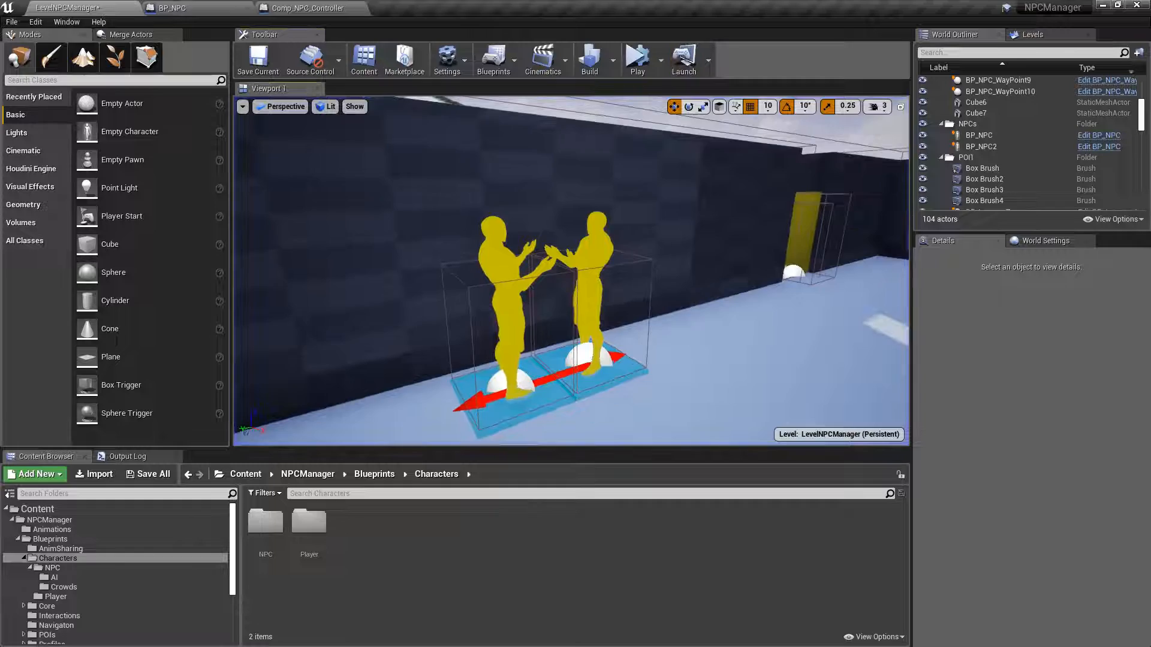
# - Move the linked stations BP_Station_Talk8 and BP_Station_Talk9 together out of the white-floored room onto the dark floor
pyautogui.moveTo(571, 271); pyautogui.dragTo(888, 296, button='right')
pyautogui.press('w')
pyautogui.press('a')
pyautogui.press('a')
pyautogui.moveTo(569, 314); pyautogui.dragTo(696, 321, button='right')
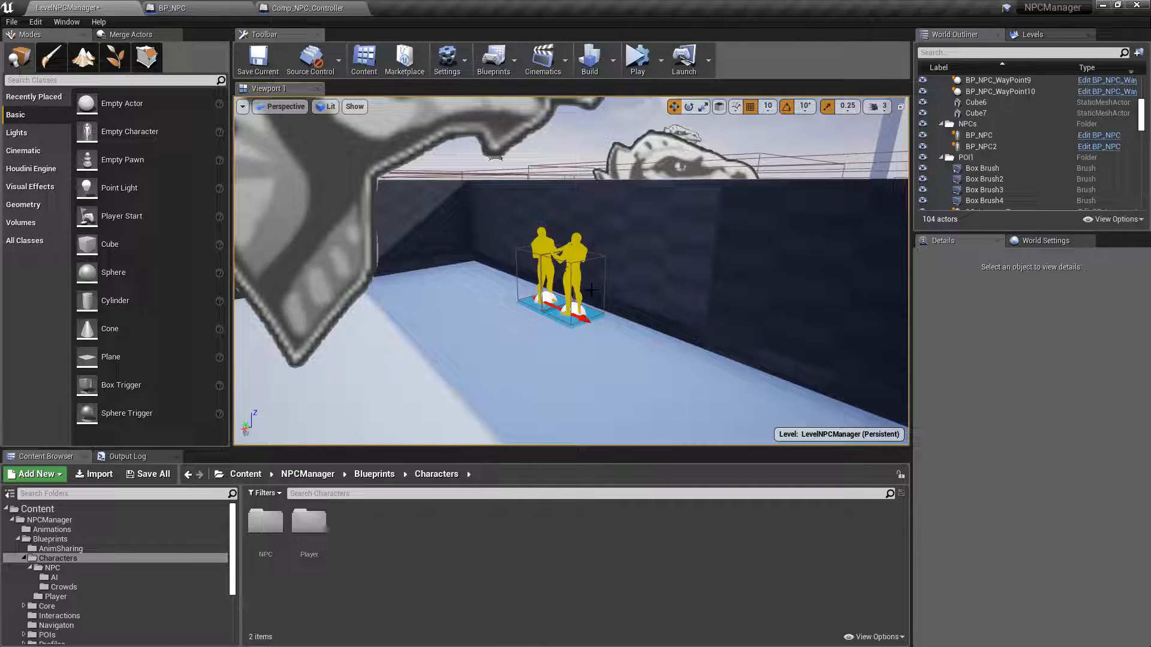
pyautogui.moveTo(681, 266); pyautogui.dragTo(711, 316, button='right')
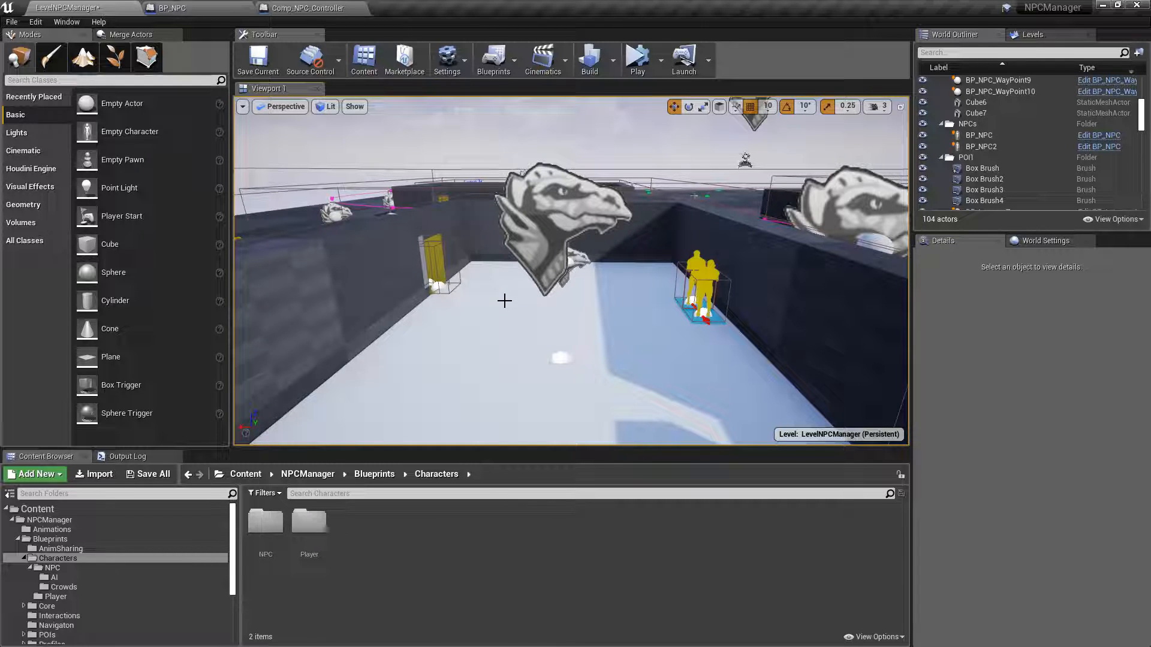
pyautogui.moveTo(648, 268); pyautogui.dragTo(660, 274, button='right')
pyautogui.click(653, 267)
pyautogui.press('f')
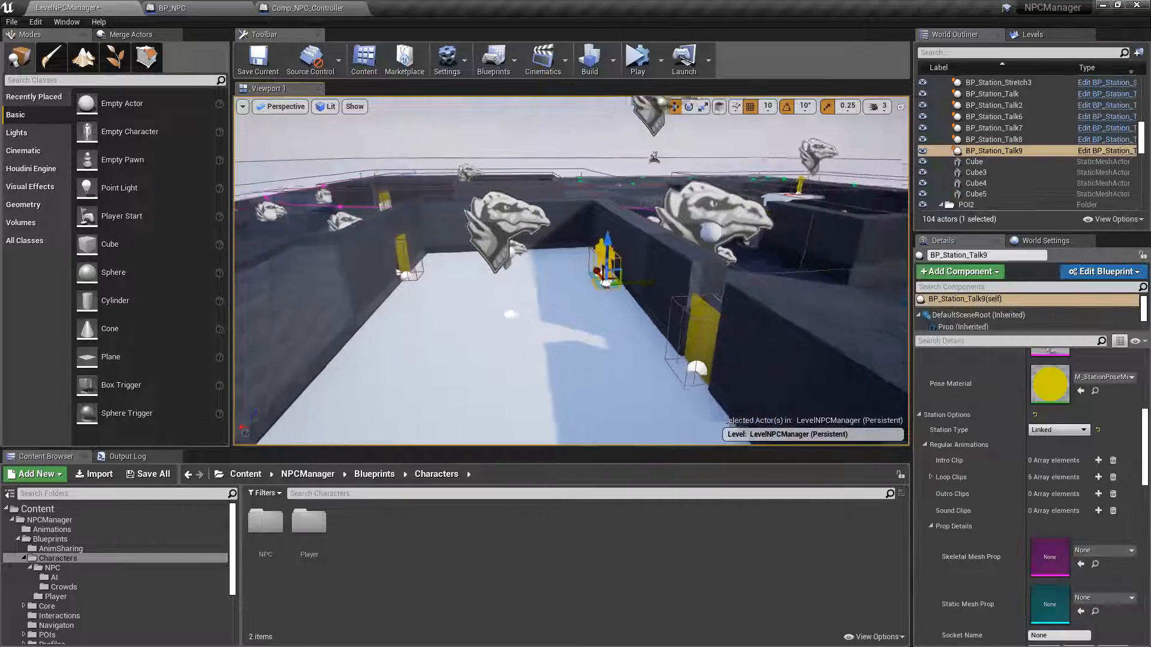
pyautogui.keyDown('ctrl'); pyautogui.click(587, 301); pyautogui.keyUp('ctrl')
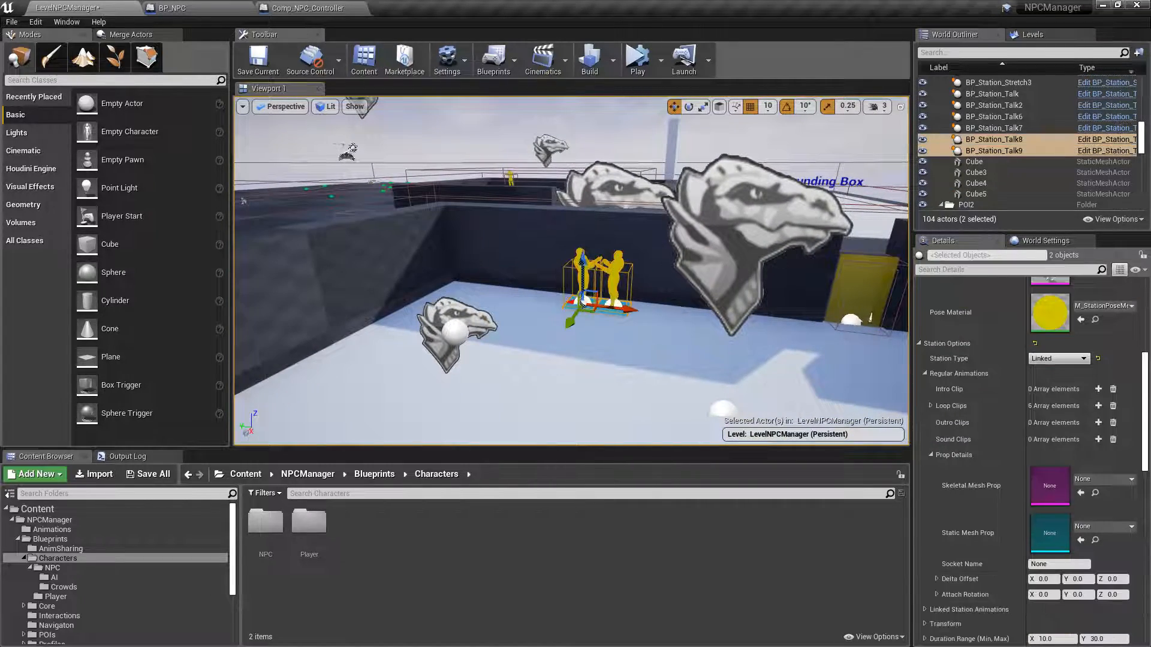
pyautogui.press('f')
pyautogui.moveTo(589, 257); pyautogui.dragTo(358, 265)
# - Delete the second NPC, BP_NPC2, from the level
pyautogui.click(873, 315)
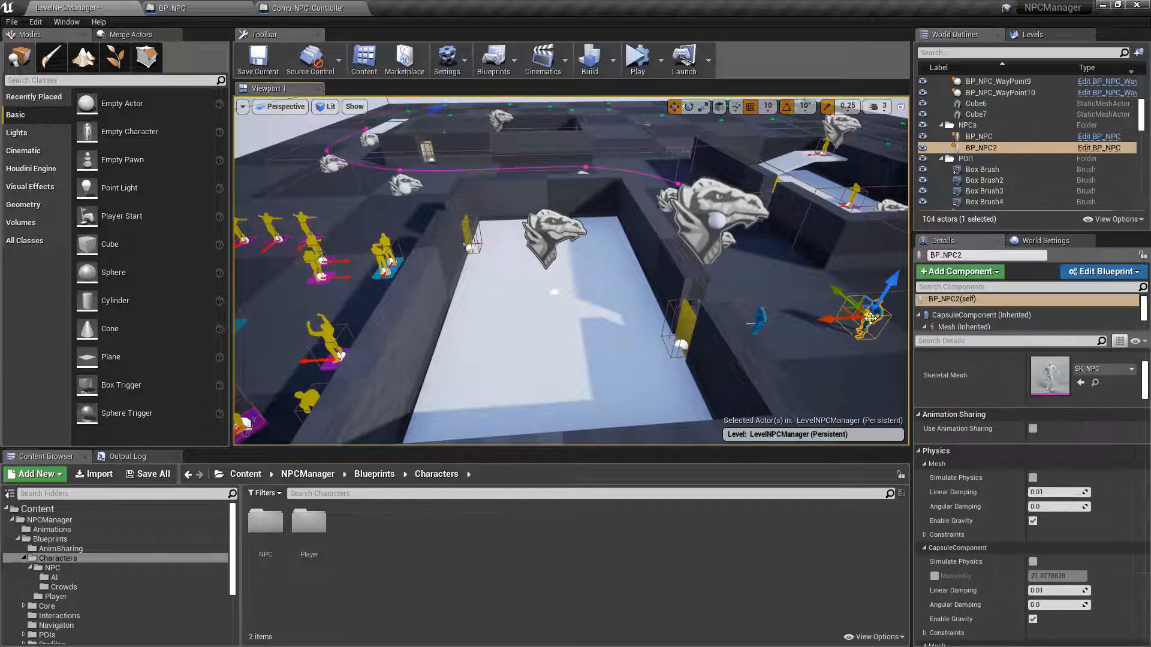
pyautogui.press('Delete')
# - Move BP_Station_Idle, BP_Station_Laugh3 and BP_Station_Stretch4 together from the dark floor into the white-floored room along its wall
pyautogui.moveTo(760, 296)
pyautogui.mouseDown(button='right')
pyautogui.moveTo(689, 309)
pyautogui.moveTo(678, 288)
pyautogui.moveTo(690, 308)
pyautogui.moveTo(780, 306)
pyautogui.mouseUp(button='right')
pyautogui.click(594, 325)
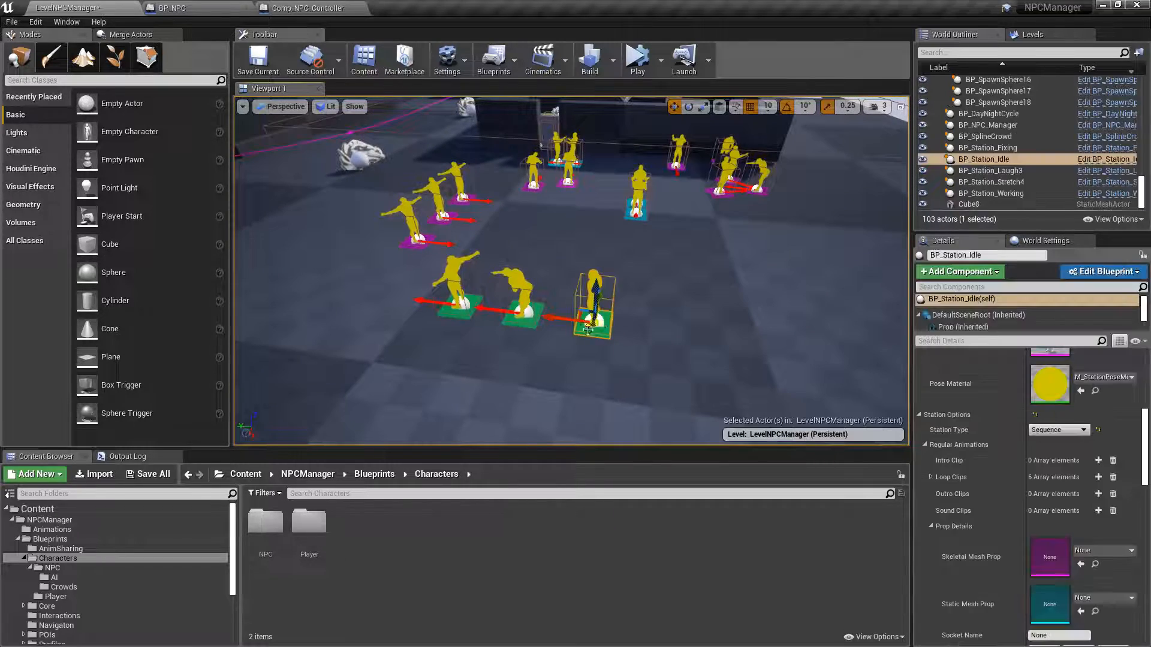
pyautogui.keyDown('ctrl'); pyautogui.click(523, 313); pyautogui.keyUp('ctrl')
pyautogui.keyDown('ctrl'); pyautogui.click(469, 307); pyautogui.keyUp('ctrl')
pyautogui.moveTo(469, 306); pyautogui.dragTo(515, 312, button='right')
pyautogui.moveTo(384, 243); pyautogui.dragTo(845, 256)
# - Move a guitar station from the dark floor into the white-floored room, and select BP_POI_Test1 to reach its station population settings
pyautogui.moveTo(842, 256); pyautogui.dragTo(518, 229, button='right')
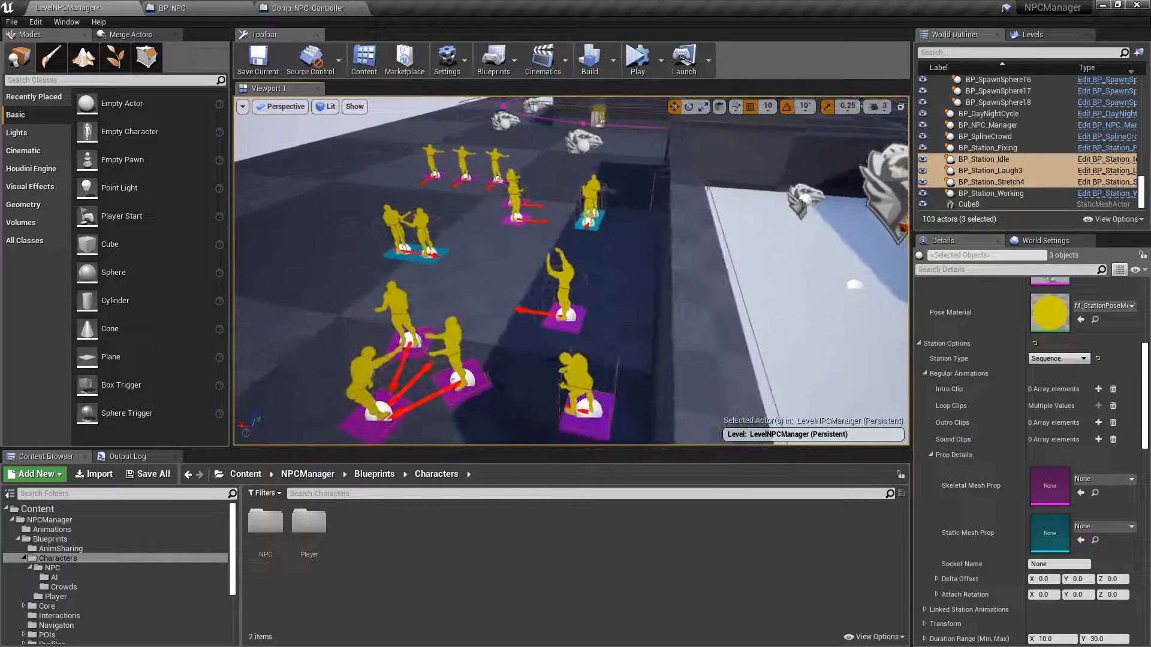
pyautogui.click(522, 227)
pyautogui.moveTo(522, 227); pyautogui.dragTo(814, 285)
pyautogui.moveTo(814, 285); pyautogui.dragTo(912, 267, button='right')
pyautogui.click(445, 196)
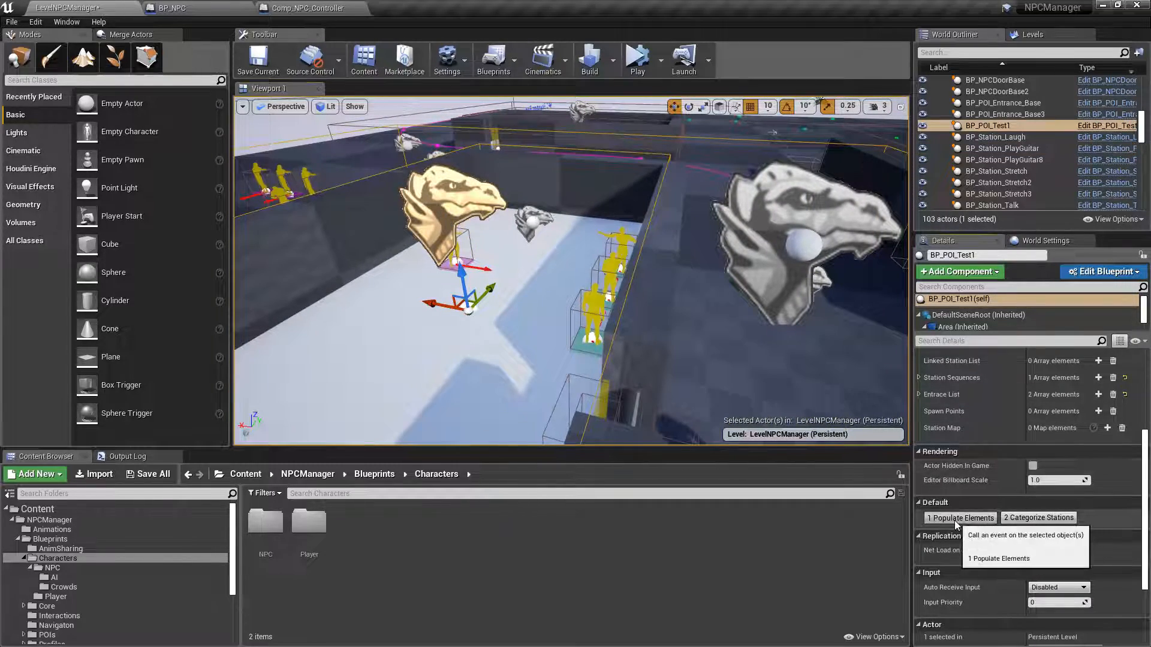
# - Save all modified content with the three sequence stations in view
pyautogui.moveTo(749, 312); pyautogui.dragTo(642, 216, button='right')
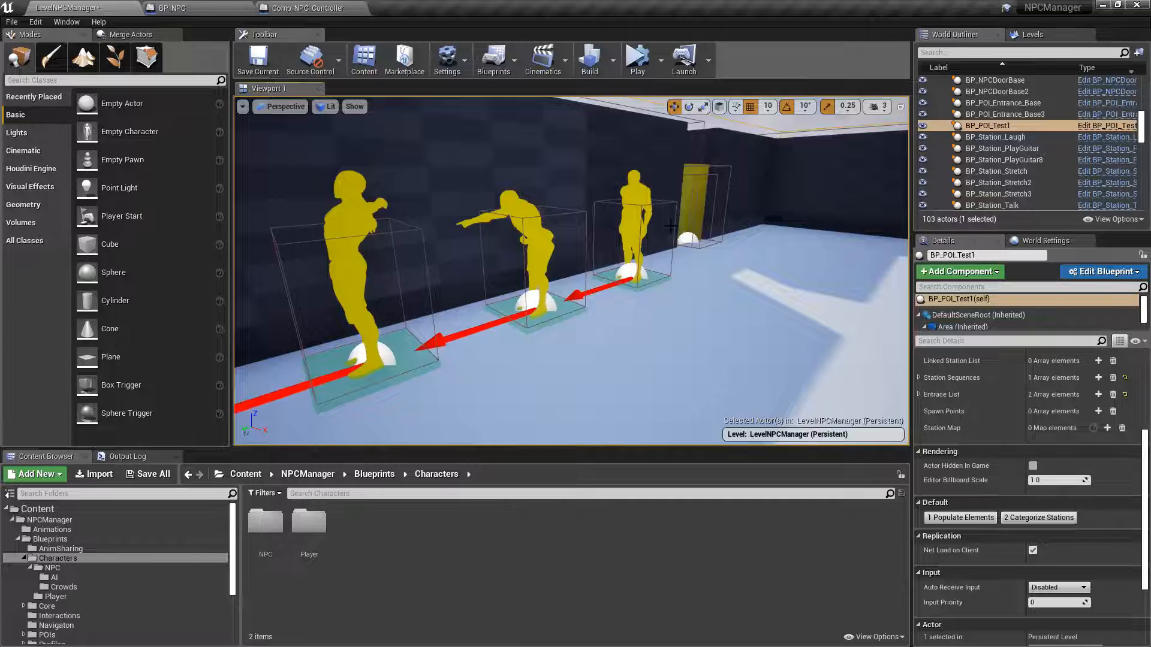
pyautogui.click(148, 474)
pyautogui.click(686, 441)
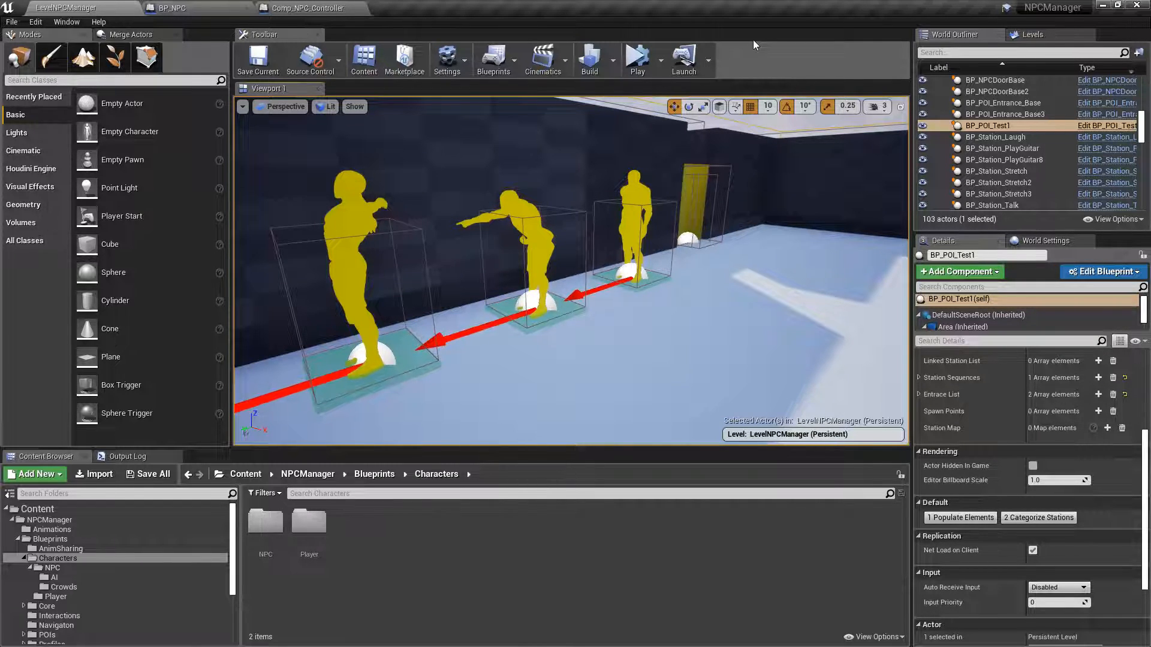
# - Select BP_Station_Idle to examine its Station Type and what that type means, and select the middle sequence station
pyautogui.click(628, 204)
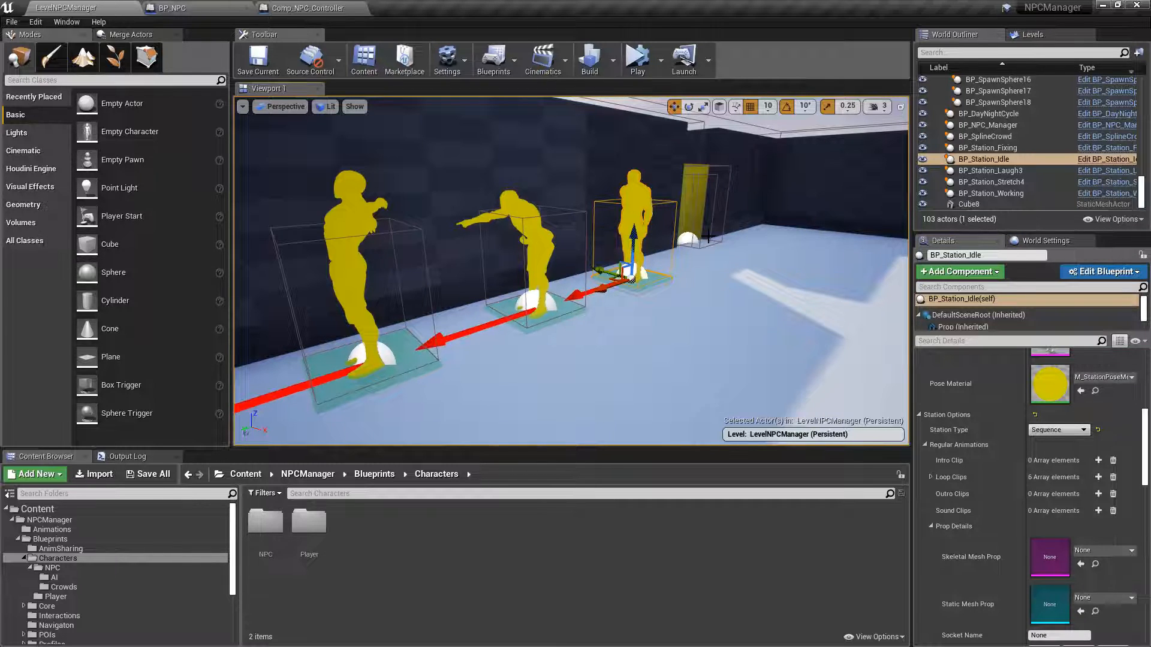
pyautogui.click(1059, 432)
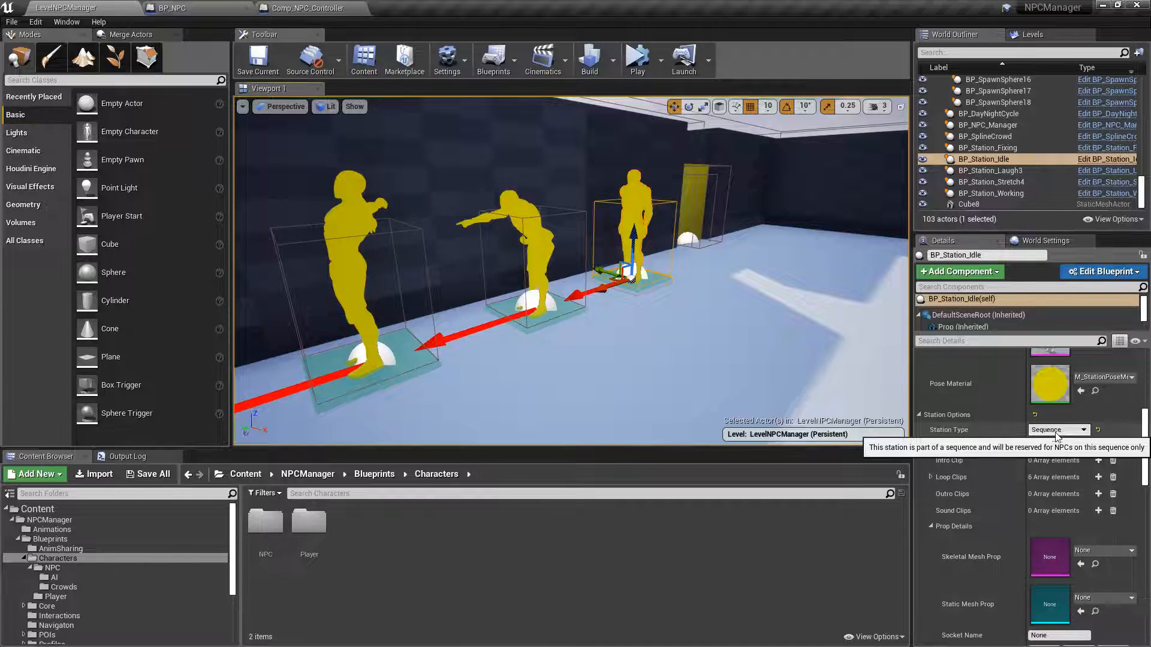
pyautogui.click(545, 311)
# - Select BP_Station_Stretch4 and collapse its General Settings to examine the Station Type under Station Options
pyautogui.doubleClick(372, 356)
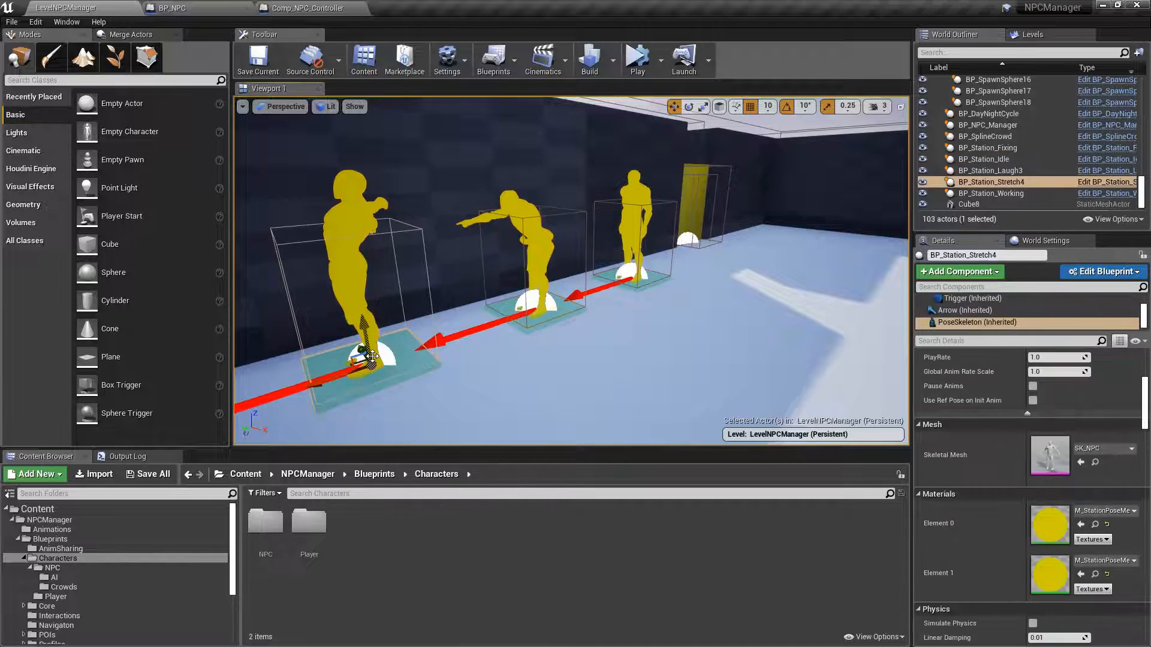
pyautogui.scroll(5, 1008, 419)
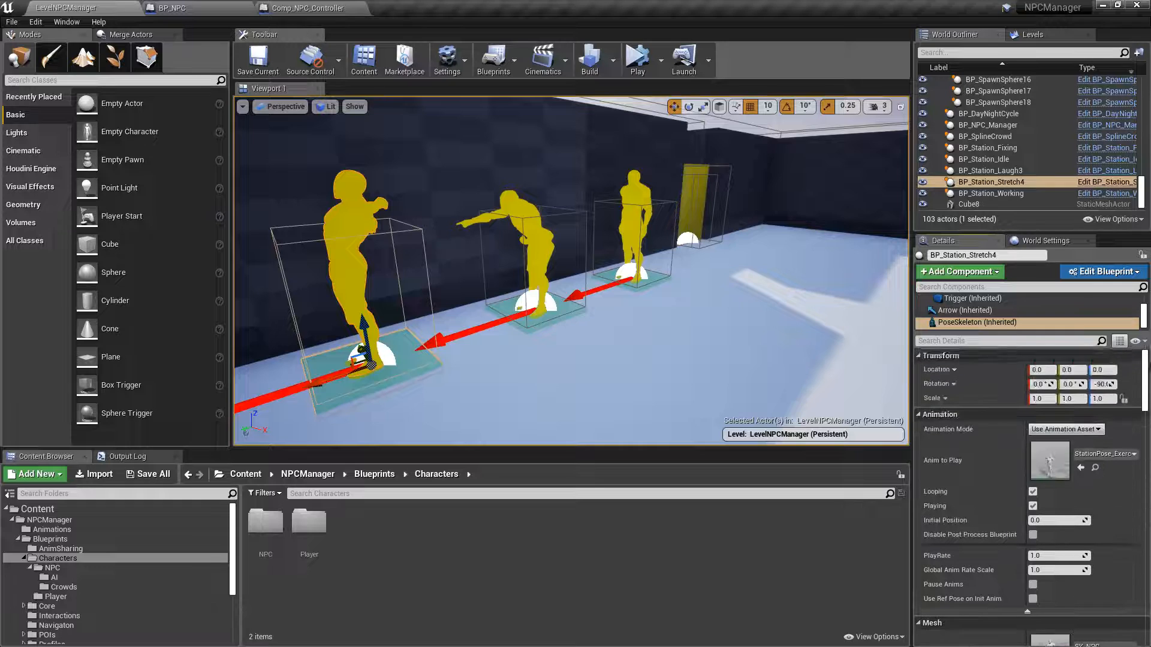
pyautogui.click(427, 366)
pyautogui.click(404, 357)
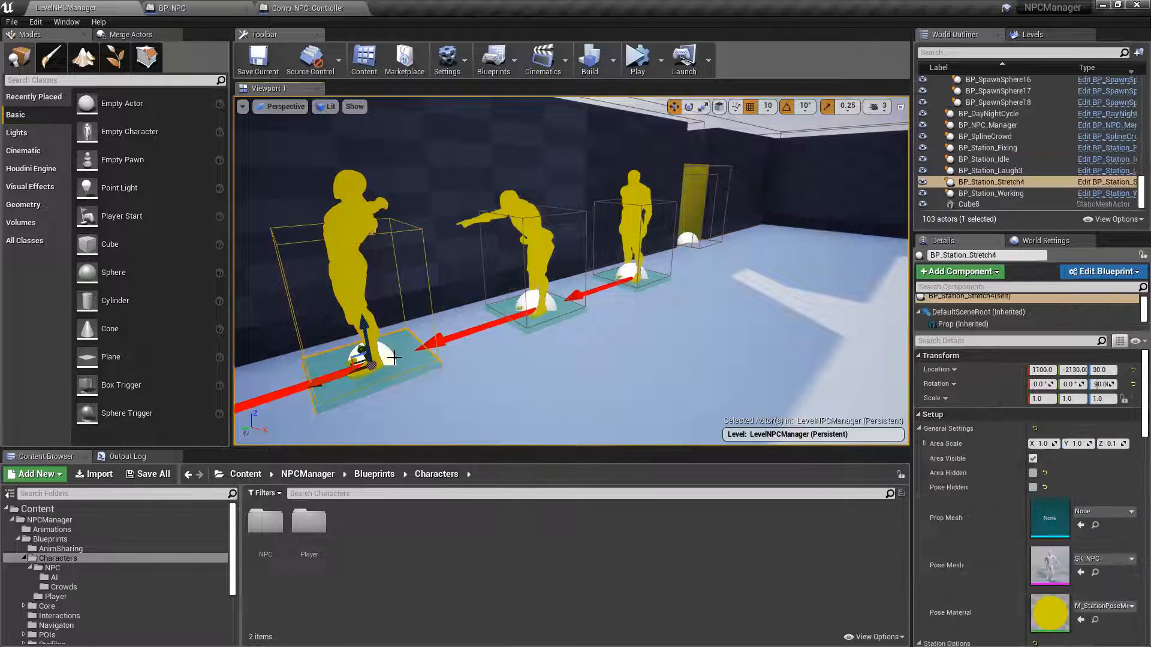
pyautogui.click(919, 429)
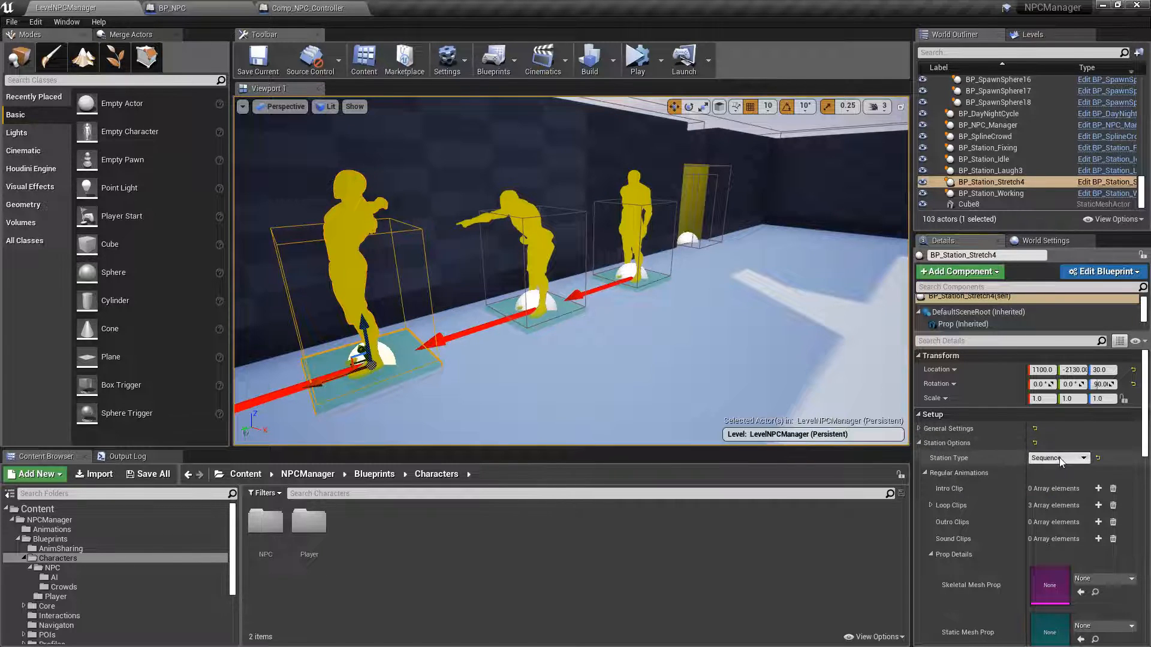
# - Select BP_POI_Test1 and expand its Station Sequences down to the Station Ordered List to examine the full names of the stations in order
pyautogui.moveTo(618, 282); pyautogui.dragTo(767, 247, button='right')
pyautogui.click(711, 283)
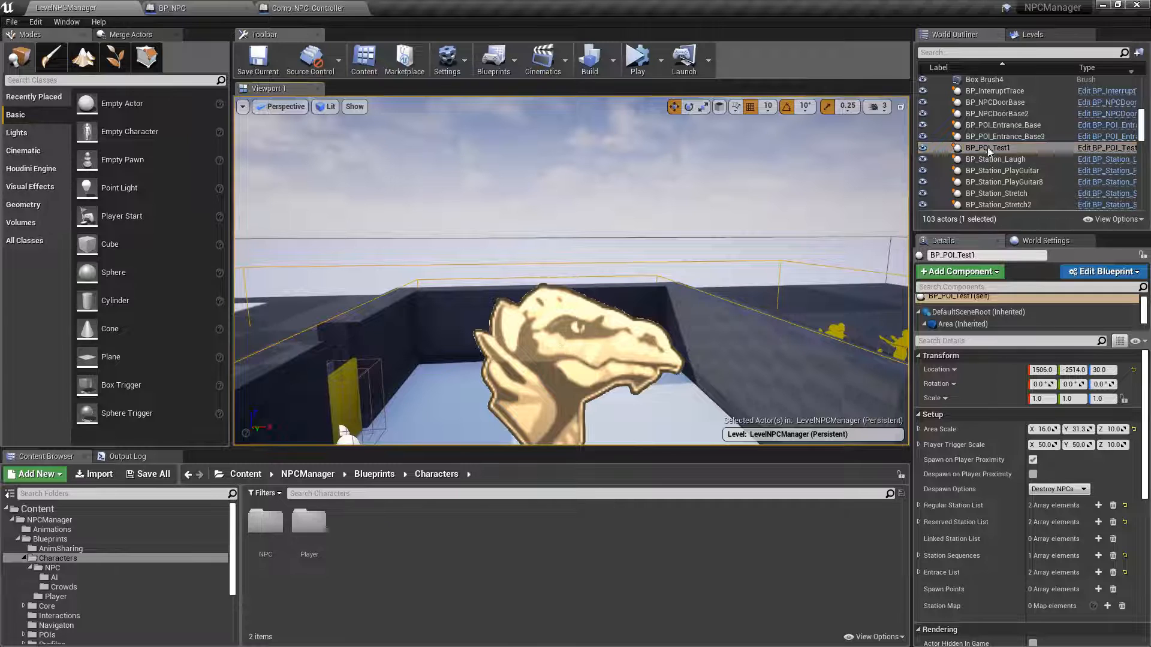
pyautogui.moveTo(710, 283); pyautogui.dragTo(450, 296, button='right')
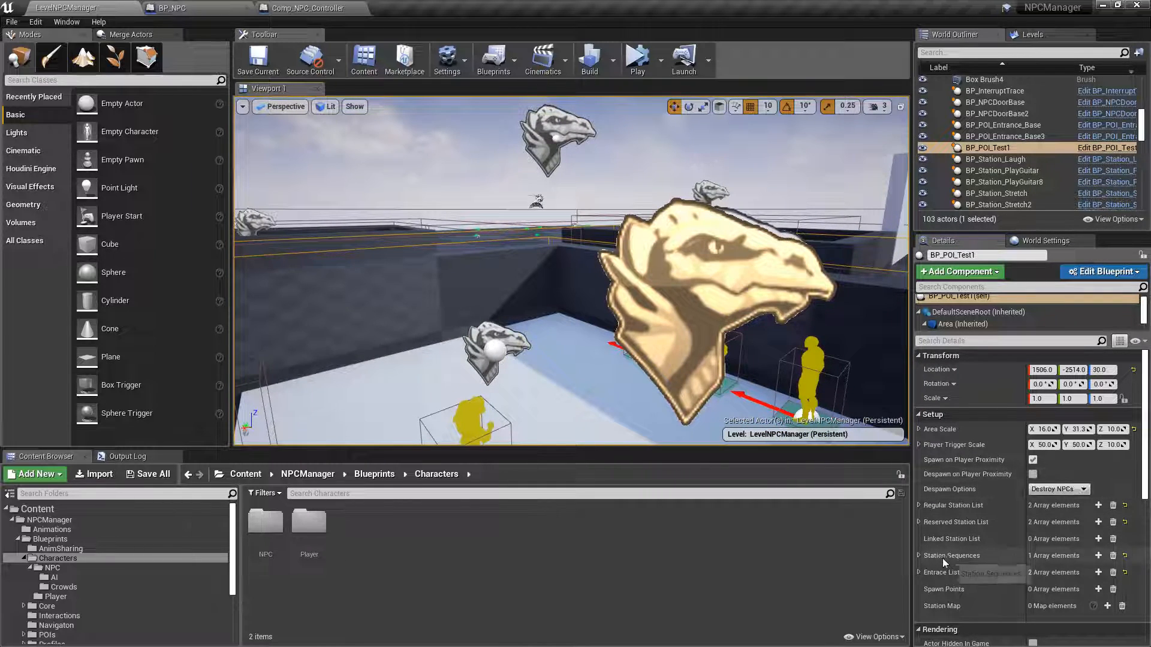
pyautogui.click(919, 556)
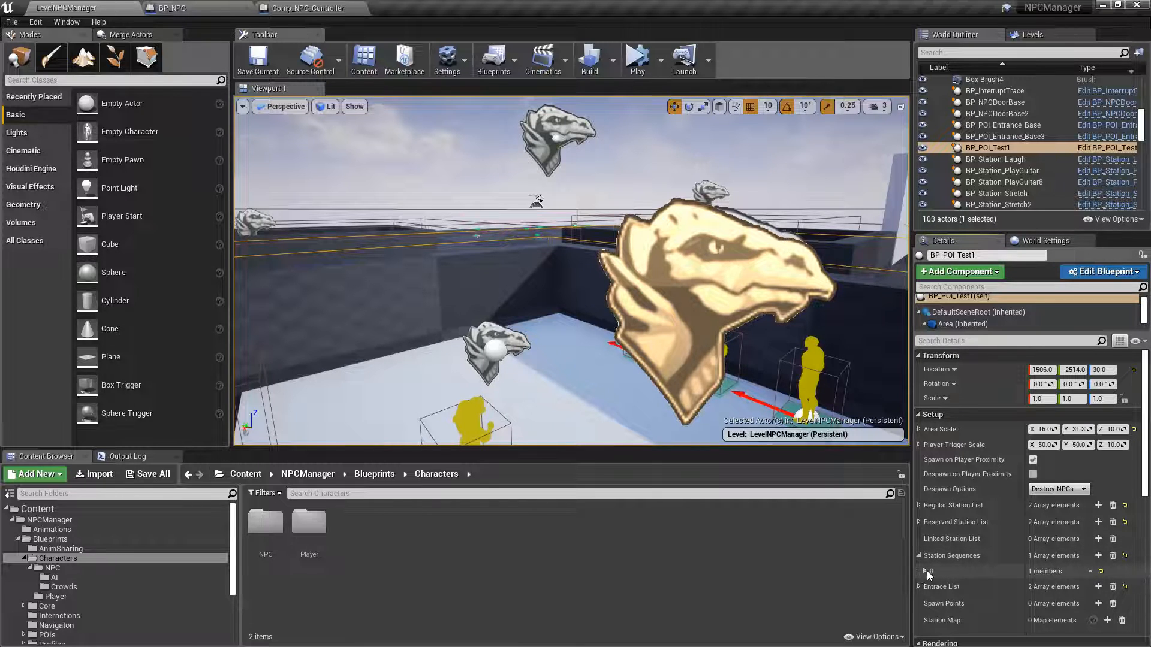
pyautogui.click(925, 572)
pyautogui.moveTo(744, 327); pyautogui.dragTo(839, 306, button='right')
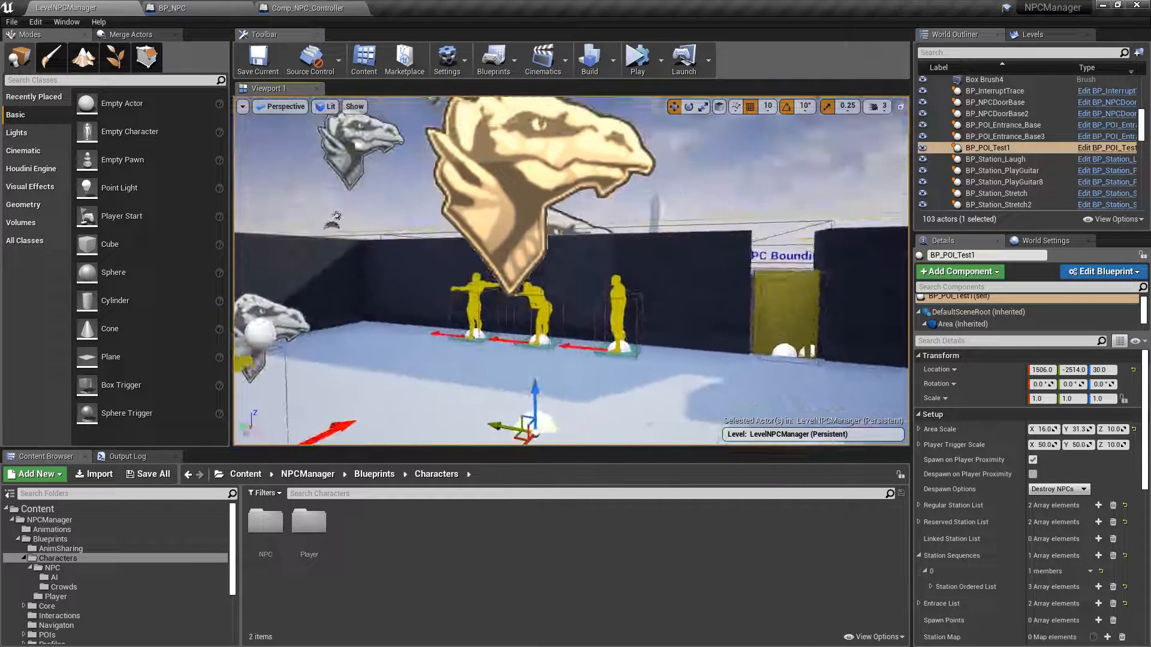
pyautogui.click(931, 587)
pyautogui.moveTo(827, 360)
pyautogui.mouseDown(button='right')
pyautogui.moveTo(853, 382)
pyautogui.moveTo(829, 371)
pyautogui.mouseUp(button='right')
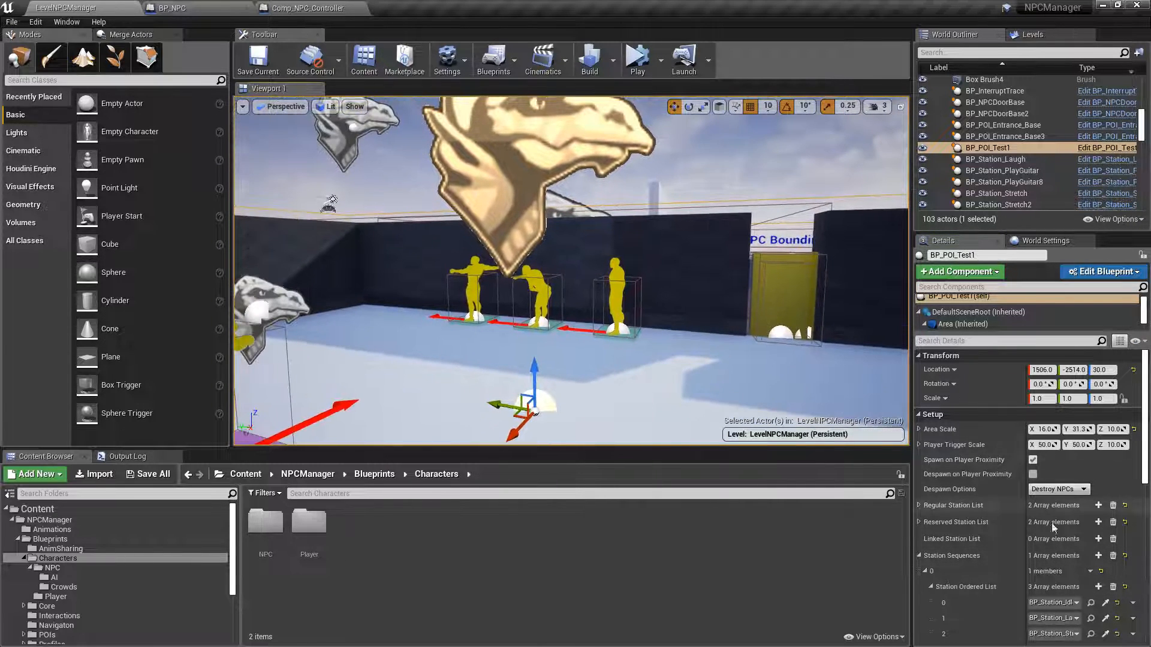
pyautogui.moveTo(1026, 596); pyautogui.dragTo(1005, 595)
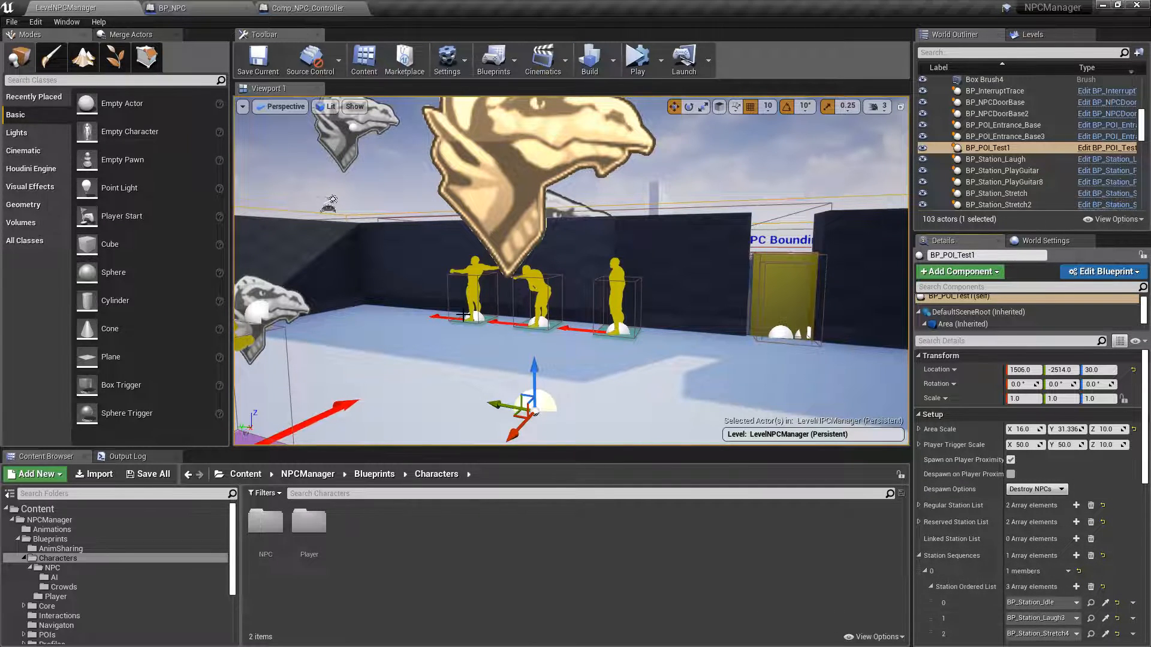
# - Collapse the first station sequence of BP_POI_Test1, populate its elements again and categorize its stations
pyautogui.scroll(-3, 1147, 402)
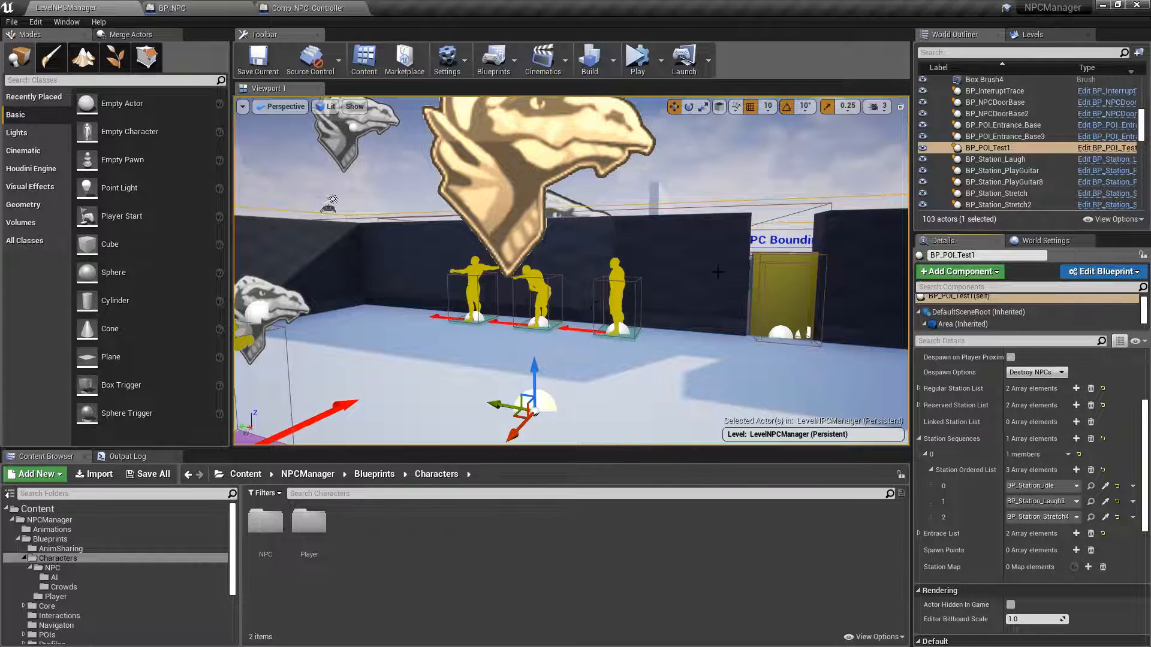
pyautogui.click(926, 455)
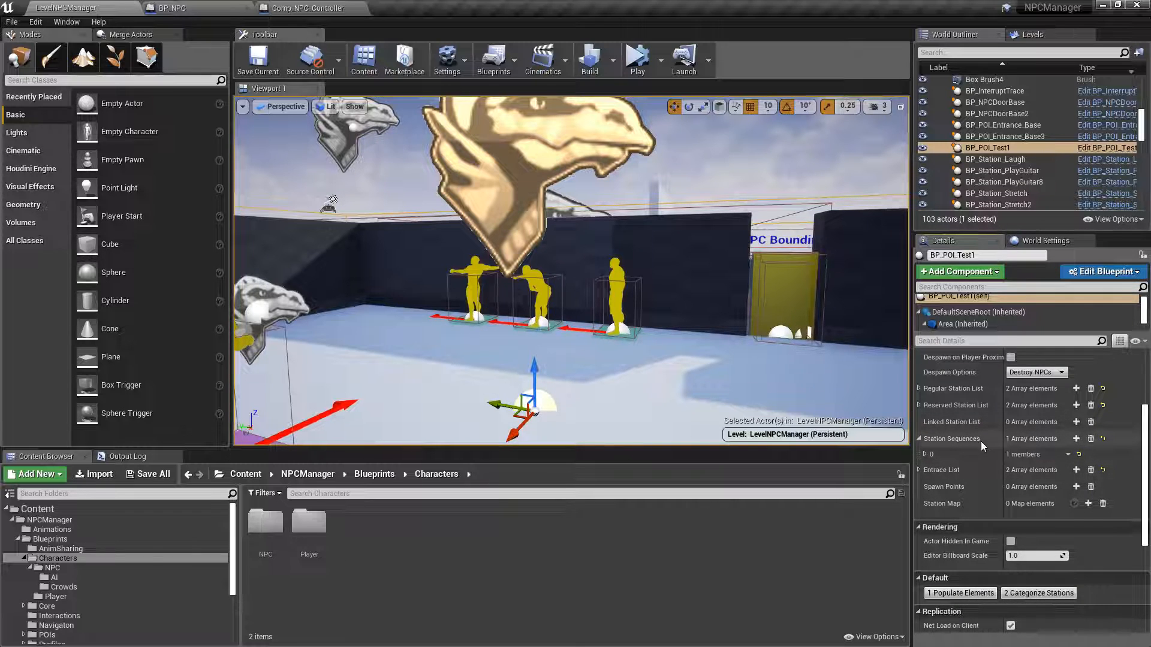
pyautogui.click(958, 594)
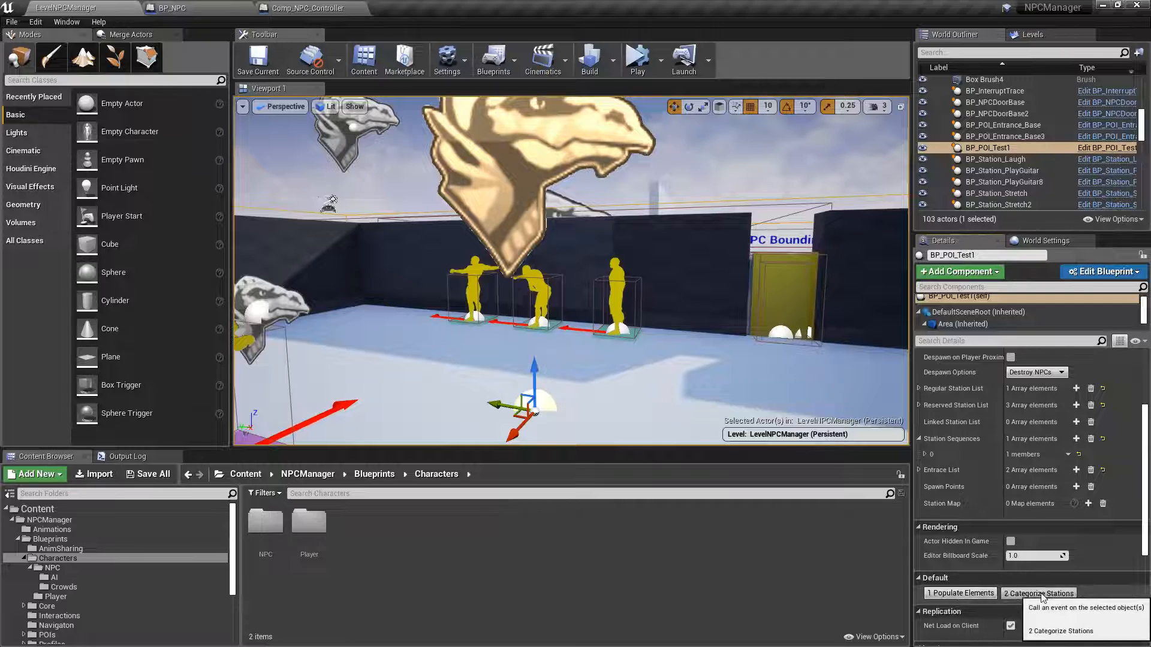
# - Simulate the level with the three sequence stations in view and examine how the NPC uses the stations in the white-floored room
pyautogui.moveTo(572, 271); pyautogui.dragTo(437, 333, button='right')
pyautogui.moveTo(767, 225); pyautogui.dragTo(803, 246, button='right')
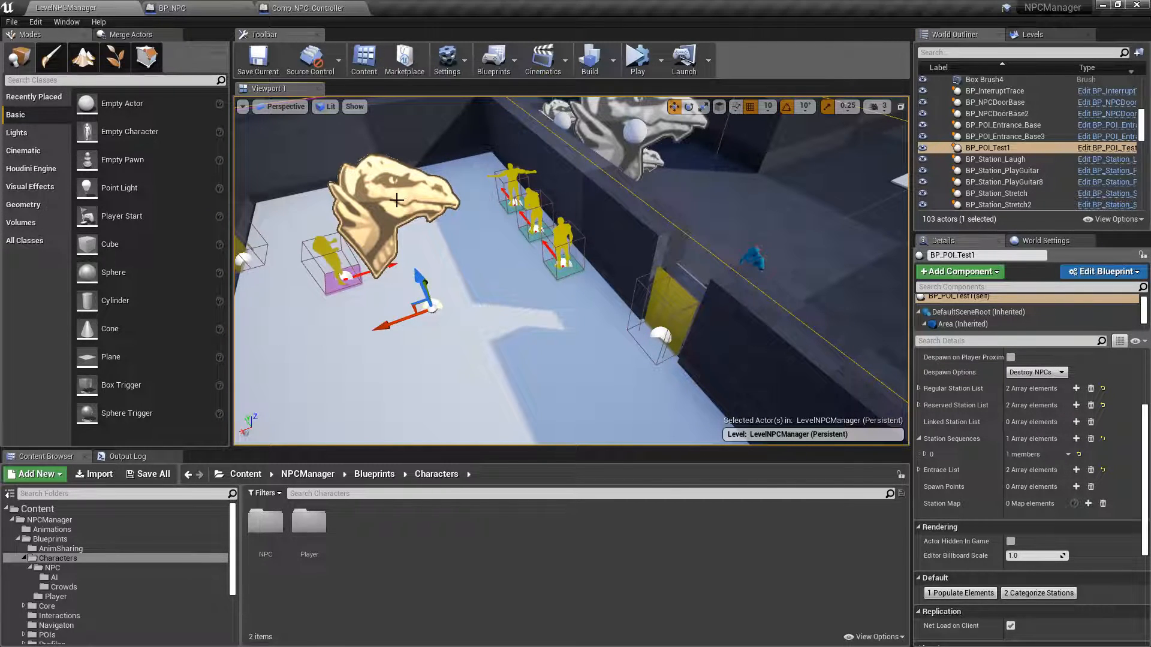
pyautogui.moveTo(449, 264); pyautogui.dragTo(384, 255, button='right')
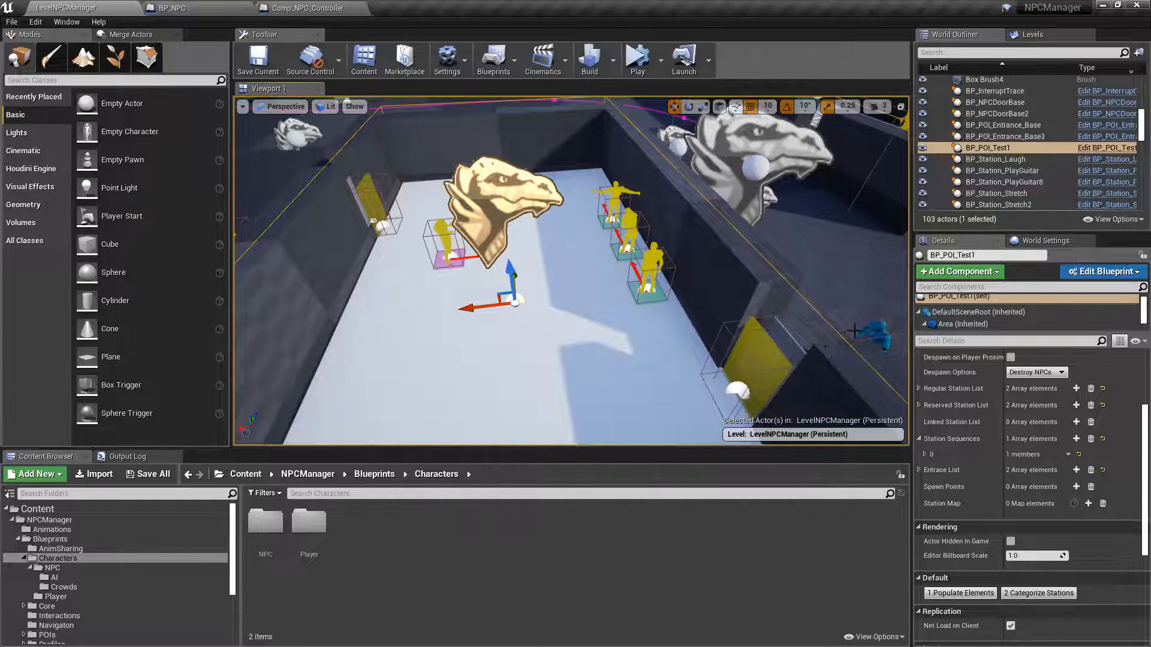
pyautogui.moveTo(640, 285); pyautogui.dragTo(787, 253, button='right')
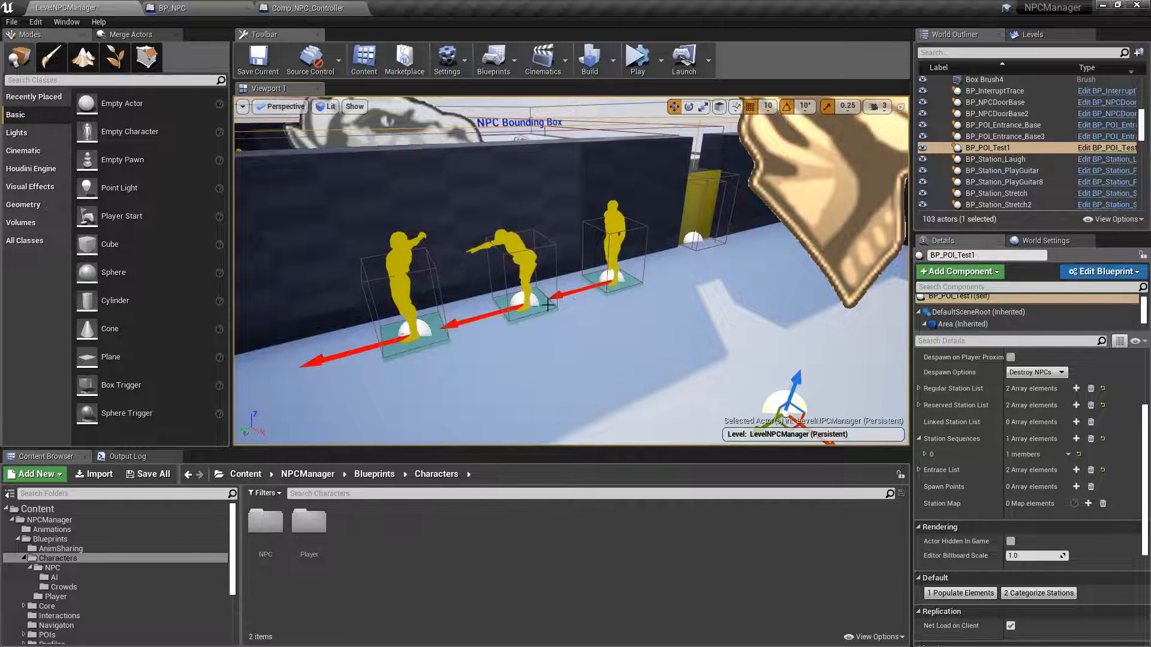
pyautogui.click(637, 60)
pyautogui.moveTo(570, 271); pyautogui.dragTo(565, 345, button='right')
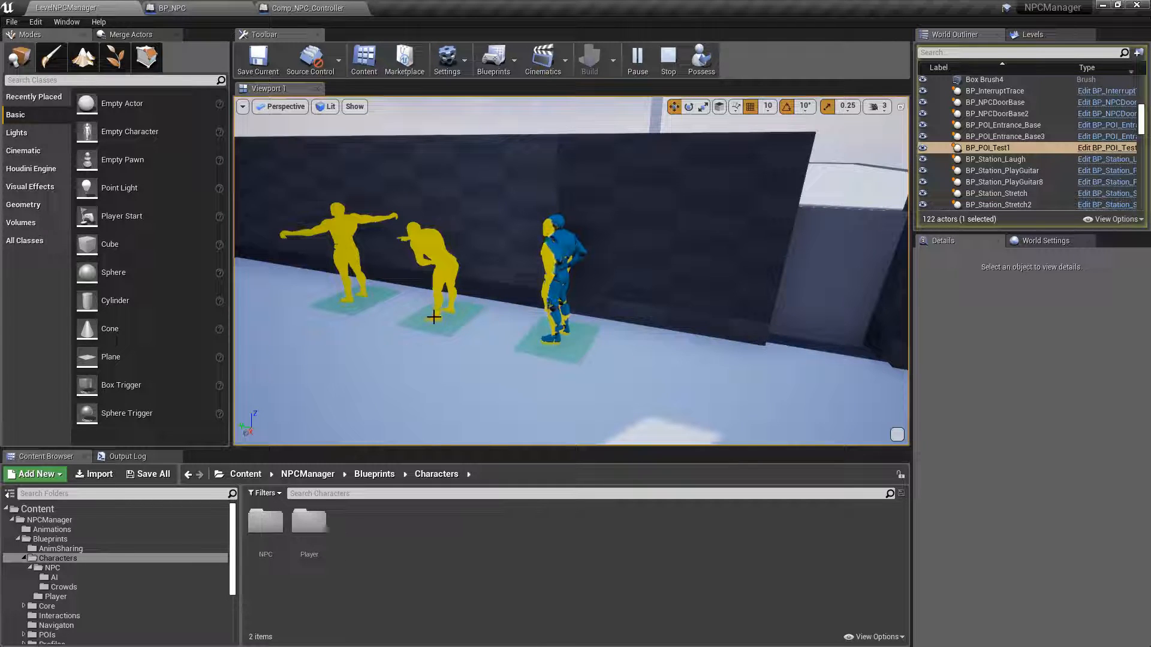
pyautogui.moveTo(481, 247); pyautogui.dragTo(366, 257, button='right')
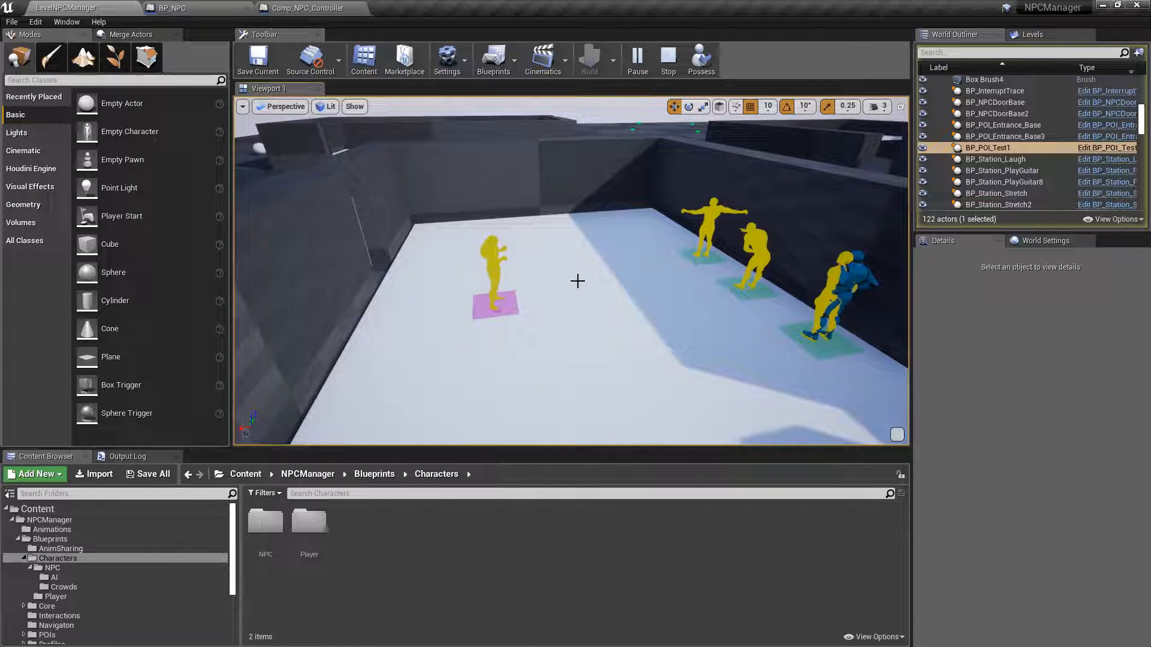
pyautogui.moveTo(577, 281); pyautogui.dragTo(586, 268, button='right')
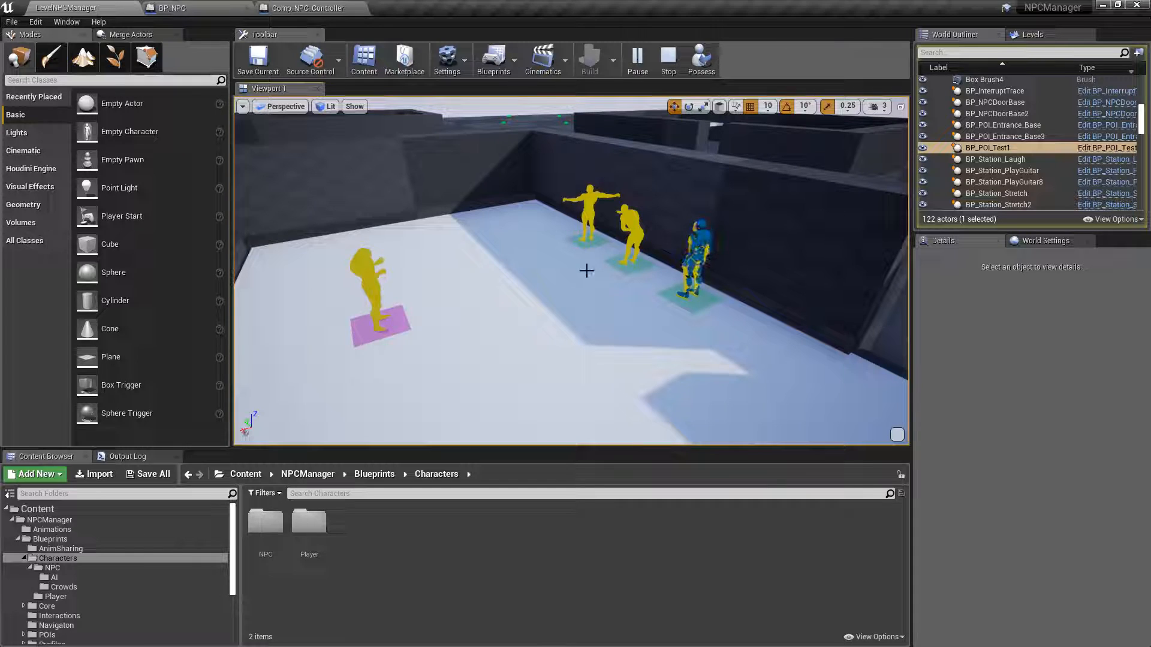
pyautogui.moveTo(568, 275); pyautogui.dragTo(588, 246, button='right')
# - Select the simulated NPC, follow it through the sequence stations and out of the room, and stop the simulation
pyautogui.click(618, 242)
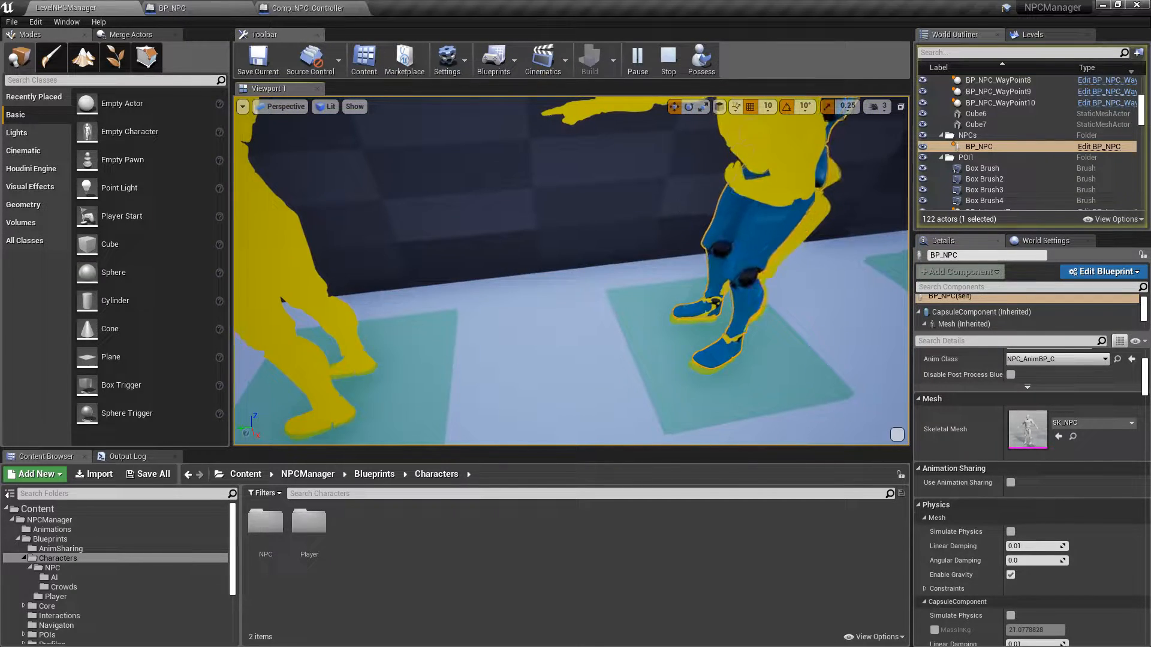
pyautogui.scroll(-8, 697, 373)
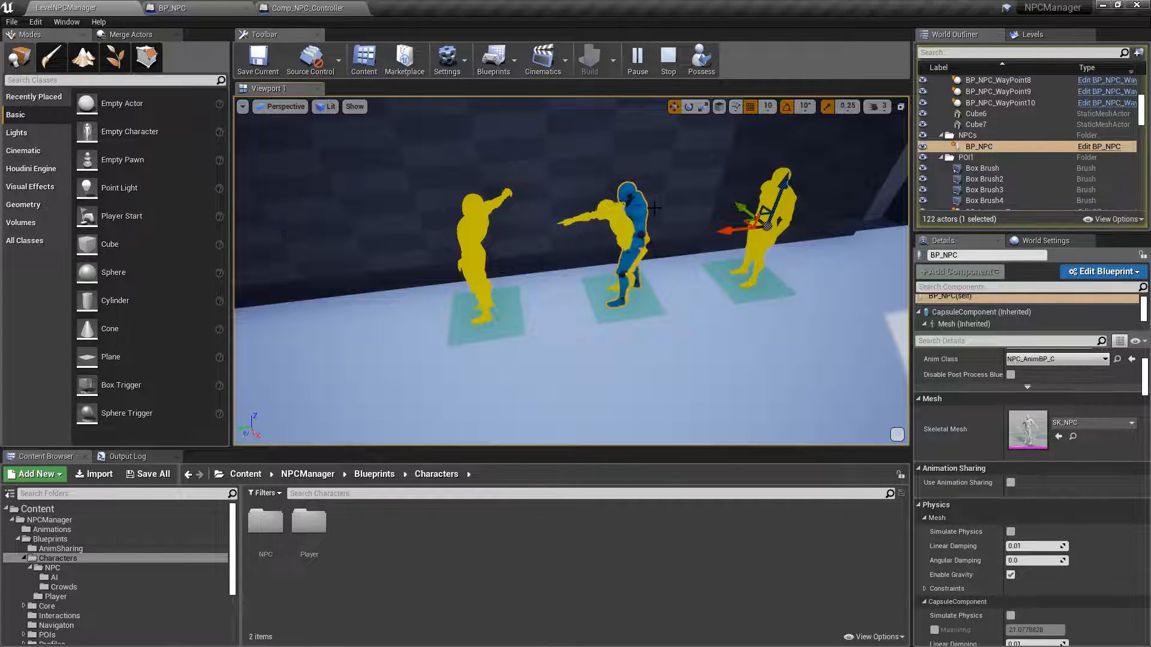
pyautogui.moveTo(654, 208); pyautogui.dragTo(797, 234, button='right')
pyautogui.moveTo(571, 271); pyautogui.dragTo(641, 264, button='right')
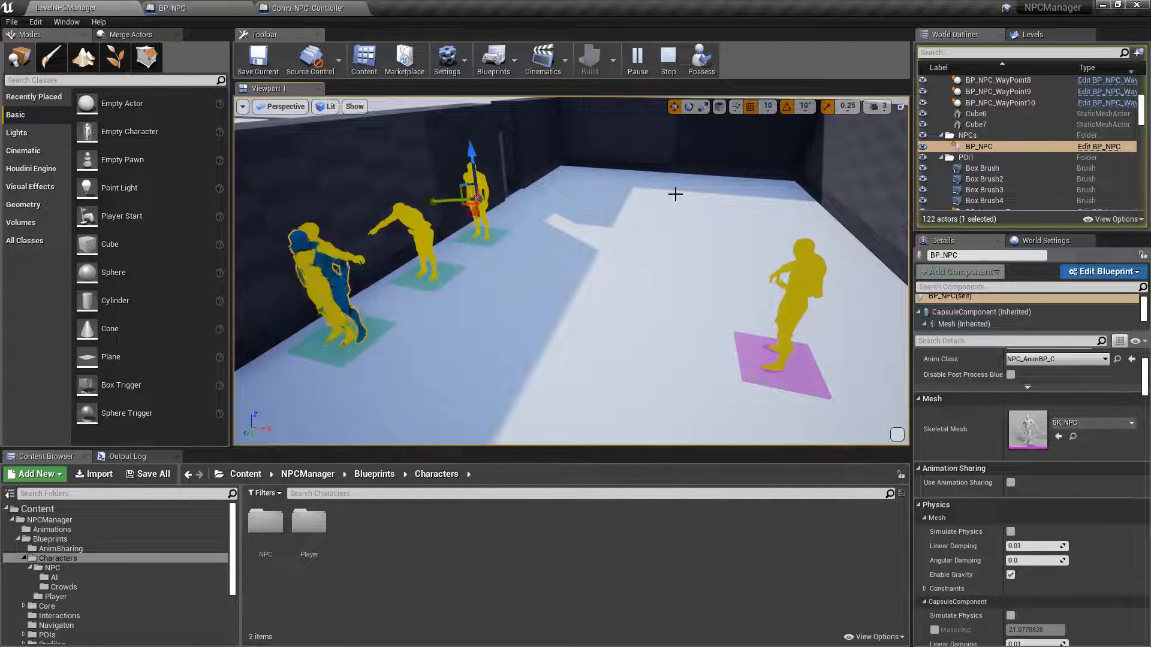
pyautogui.moveTo(602, 225)
pyautogui.mouseDown(button='right')
pyautogui.moveTo(650, 226)
pyautogui.moveTo(624, 226)
pyautogui.mouseUp(button='right')
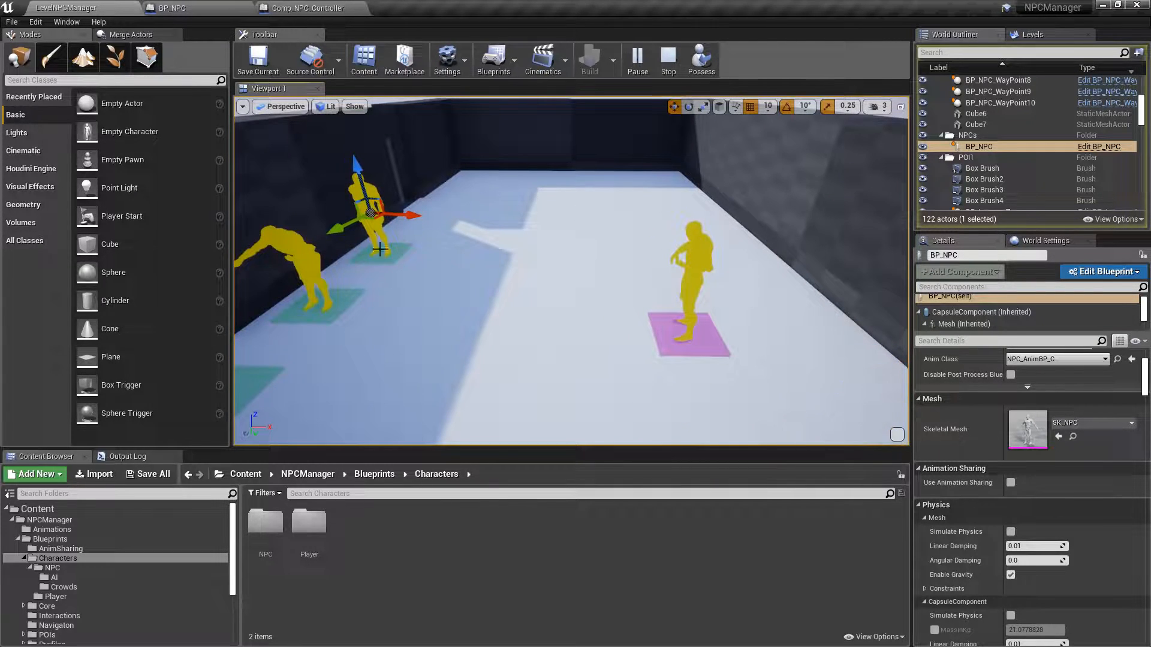
pyautogui.moveTo(696, 306); pyautogui.dragTo(609, 154, button='right')
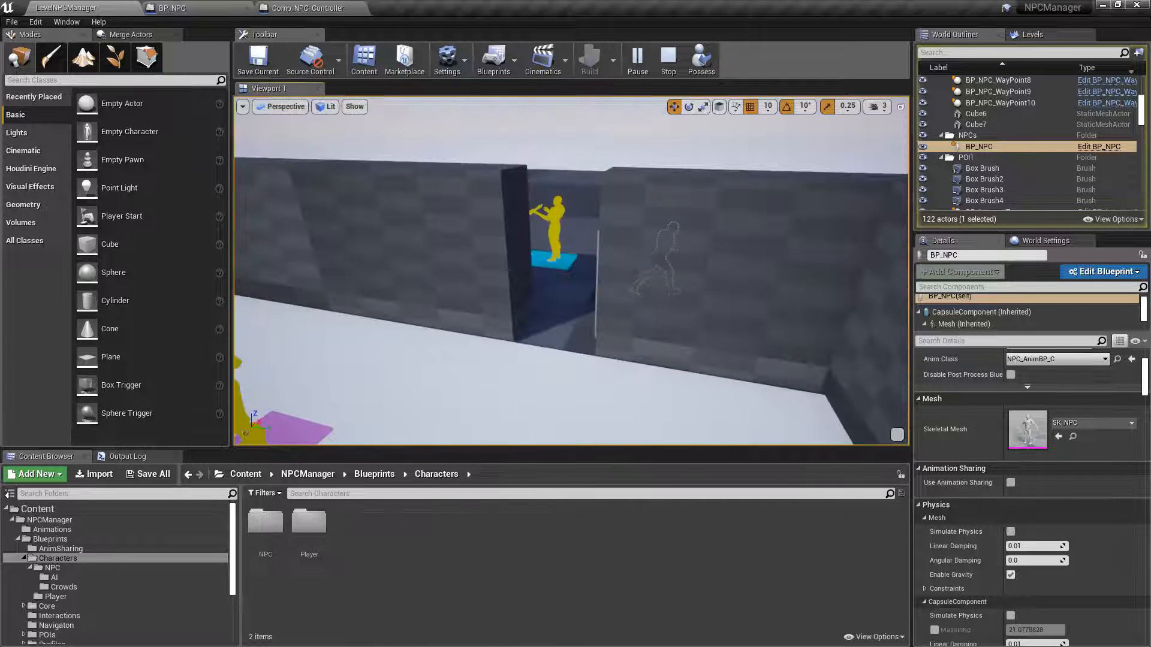
pyautogui.click(667, 59)
# - Move the linked pair BP_Station_Talk6 and BP_Station_Talk7 from the dark floor into the white-floored room beside the guitar station
pyautogui.moveTo(612, 267); pyautogui.dragTo(618, 324, button='right')
pyautogui.moveTo(517, 253)
pyautogui.mouseDown(button='right')
pyautogui.moveTo(642, 258)
pyautogui.moveTo(576, 261)
pyautogui.moveTo(591, 255)
pyautogui.moveTo(589, 285)
pyautogui.moveTo(612, 282)
pyautogui.moveTo(608, 291)
pyautogui.moveTo(554, 282)
pyautogui.moveTo(516, 296)
pyautogui.moveTo(519, 252)
pyautogui.mouseUp(button='right')
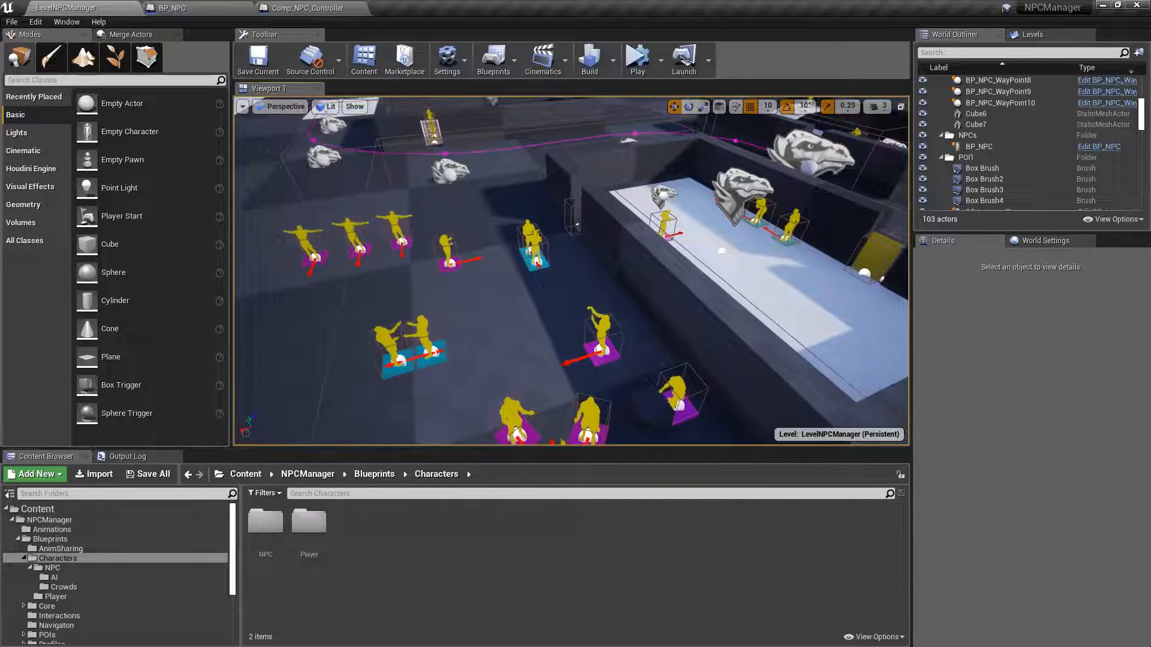
pyautogui.click(441, 335)
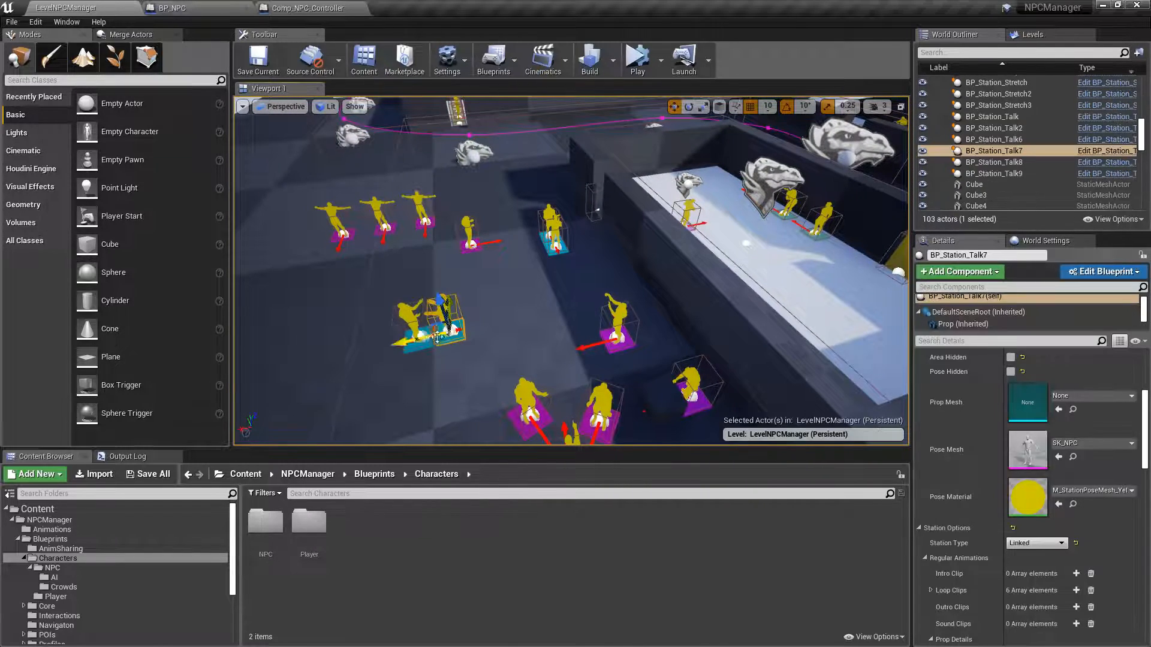
pyautogui.keyDown('ctrl'); pyautogui.click(412, 340); pyautogui.keyUp('ctrl')
pyautogui.moveTo(412, 340); pyautogui.dragTo(659, 304)
pyautogui.moveTo(738, 277); pyautogui.dragTo(698, 288, button='right')
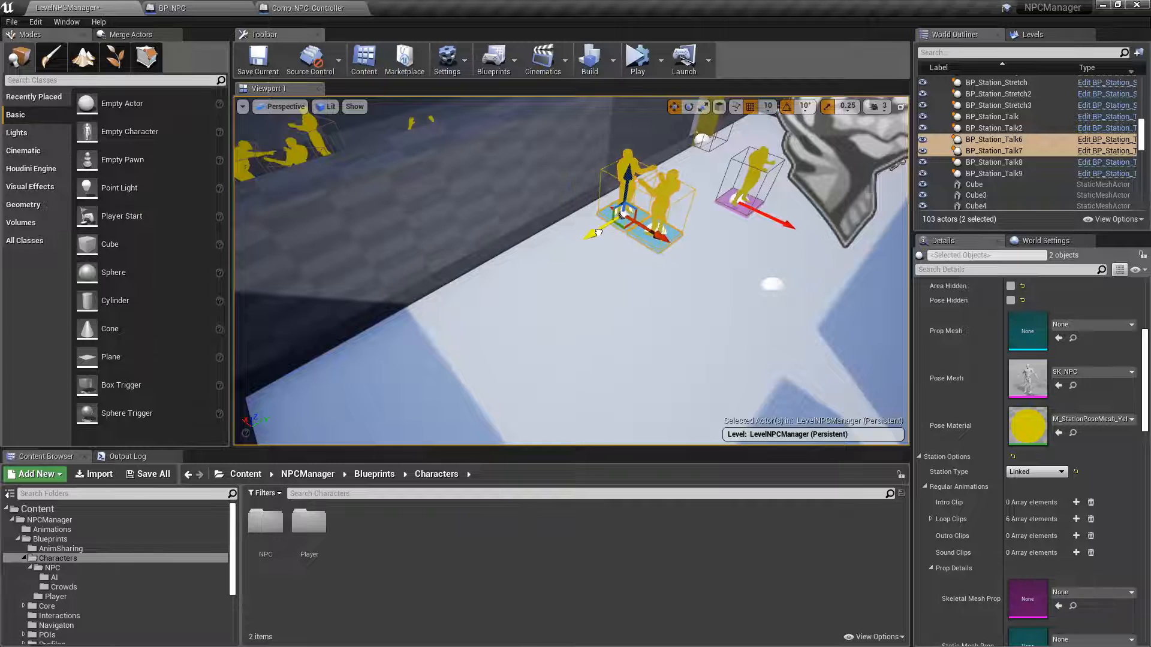
# - Move BP_Station_Fixing and BP_Station_Working together from the dark floor into the white-floored room along its wall
pyautogui.moveTo(480, 301); pyautogui.dragTo(538, 305, button='right')
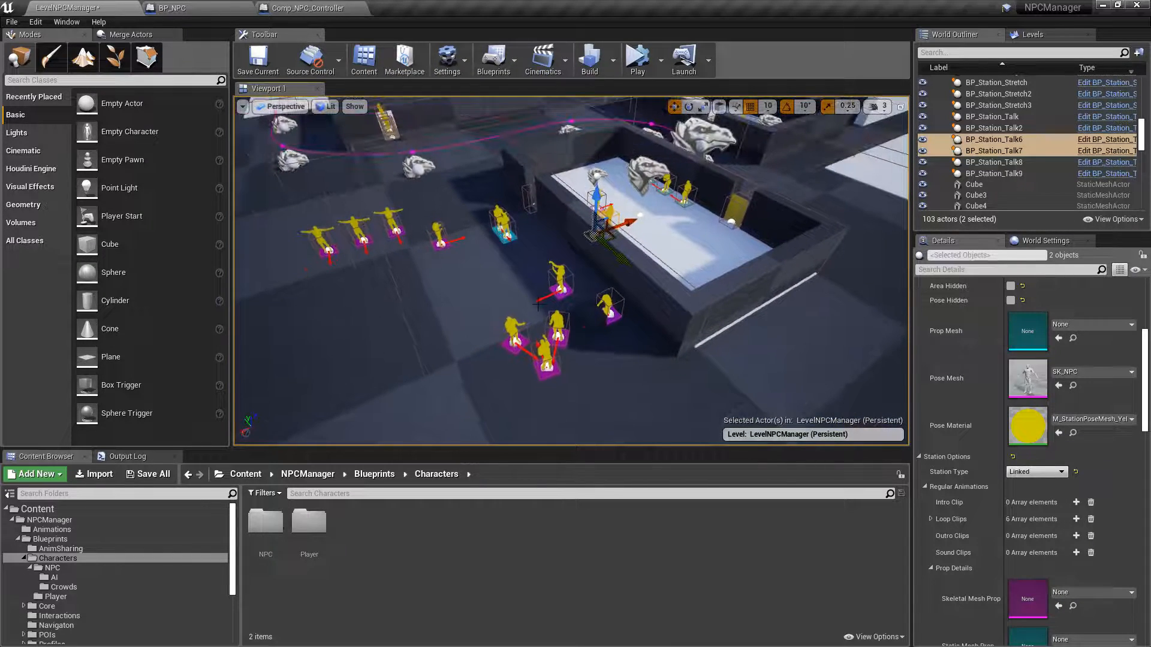
pyautogui.click(561, 289)
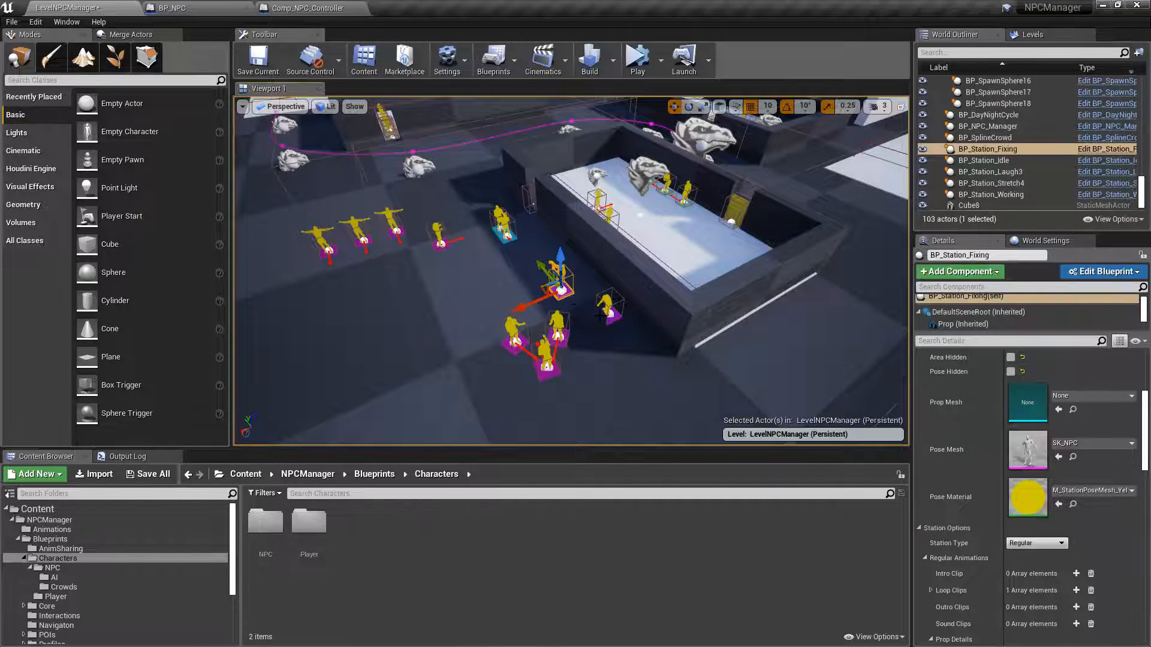
pyautogui.keyDown('ctrl'); pyautogui.click(609, 314); pyautogui.keyUp('ctrl')
pyautogui.moveTo(604, 316); pyautogui.dragTo(567, 278, button='right')
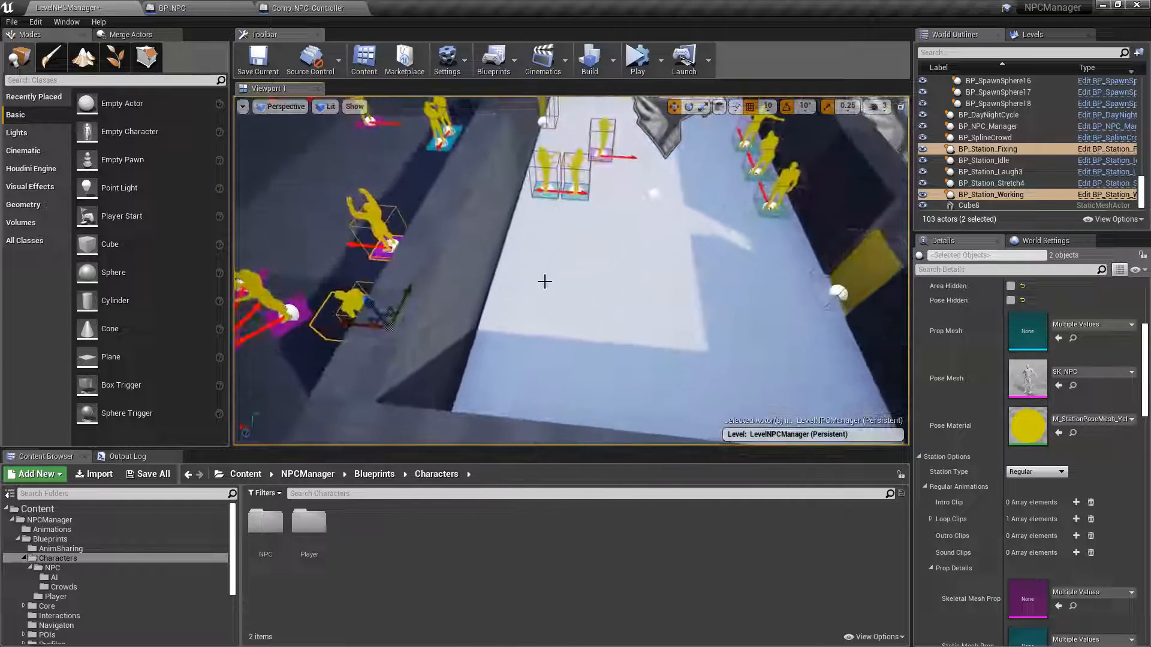
pyautogui.moveTo(337, 319); pyautogui.dragTo(491, 331)
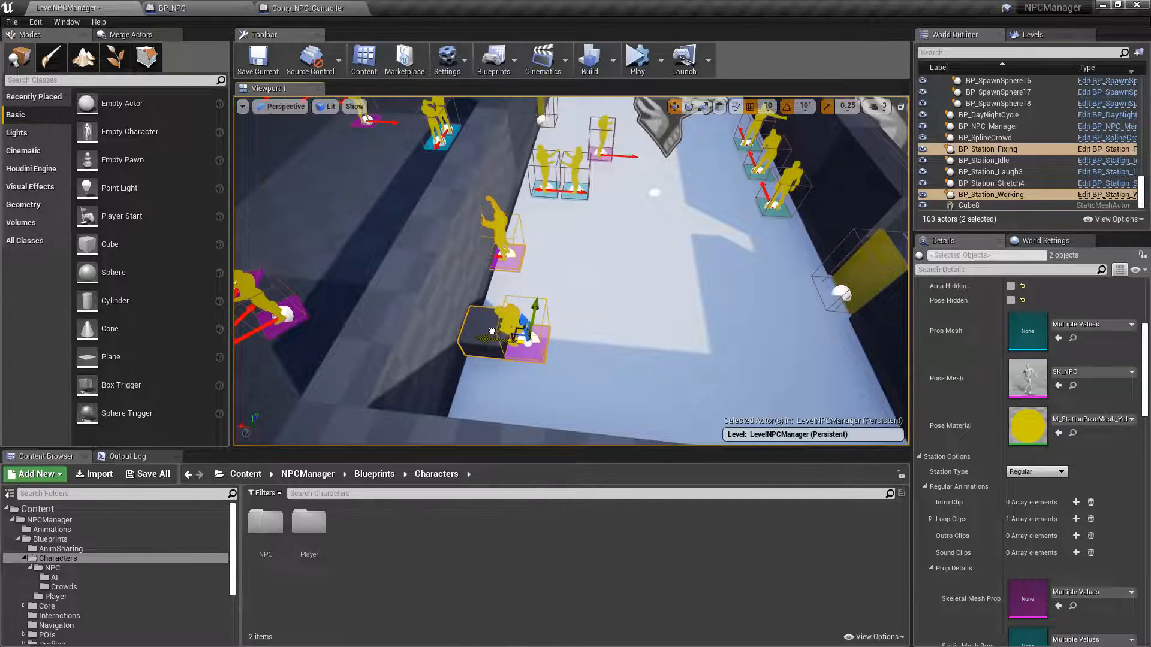
pyautogui.moveTo(480, 340)
pyautogui.mouseDown(button='right')
pyautogui.moveTo(483, 327)
pyautogui.moveTo(480, 340)
pyautogui.mouseUp(button='right')
pyautogui.moveTo(469, 362); pyautogui.dragTo(469, 362)
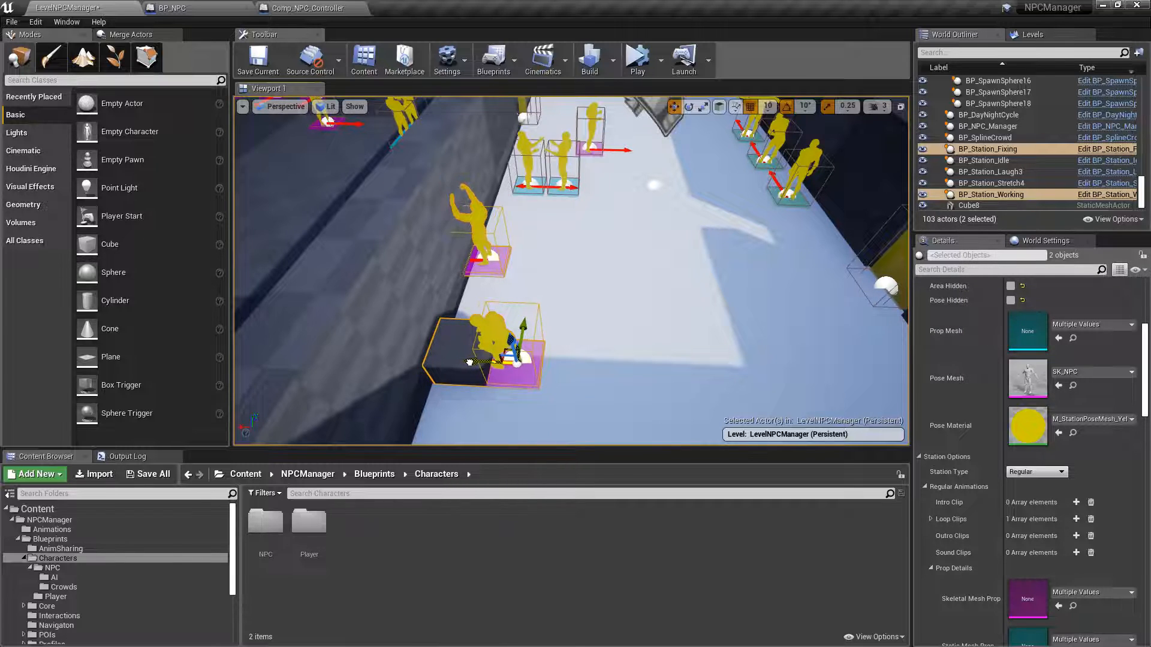
# - Select BP_POI_Test1, populate its elements with the newly added stations and categorize them
pyautogui.moveTo(587, 227); pyautogui.dragTo(588, 187, button='right')
pyautogui.click(587, 226)
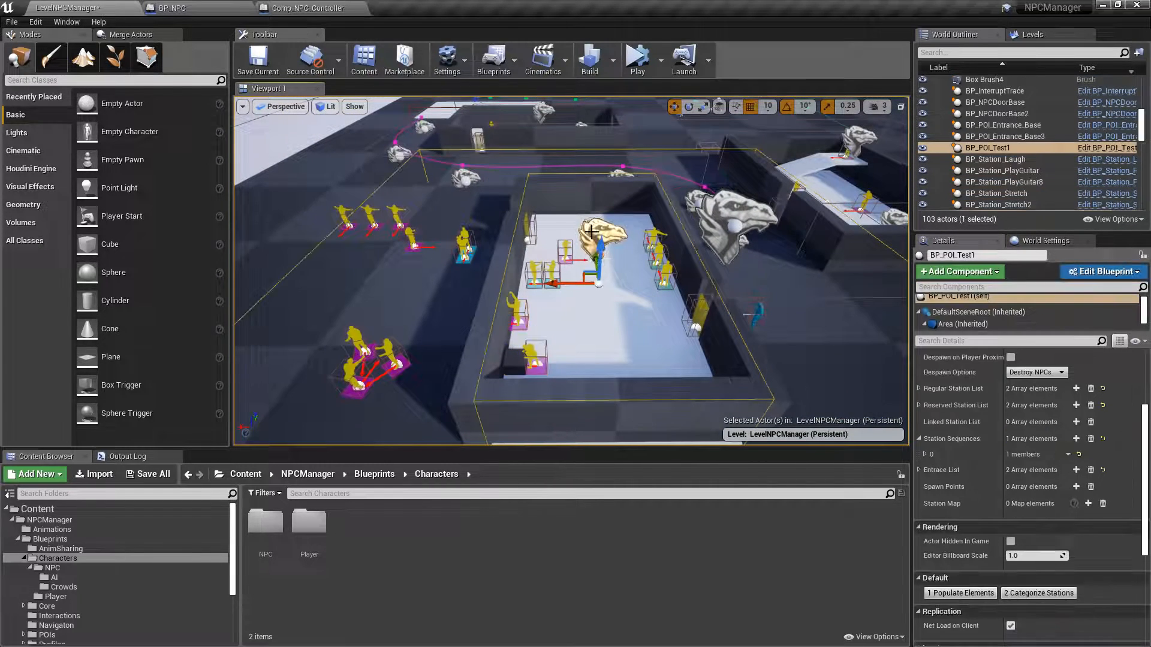
pyautogui.click(961, 593)
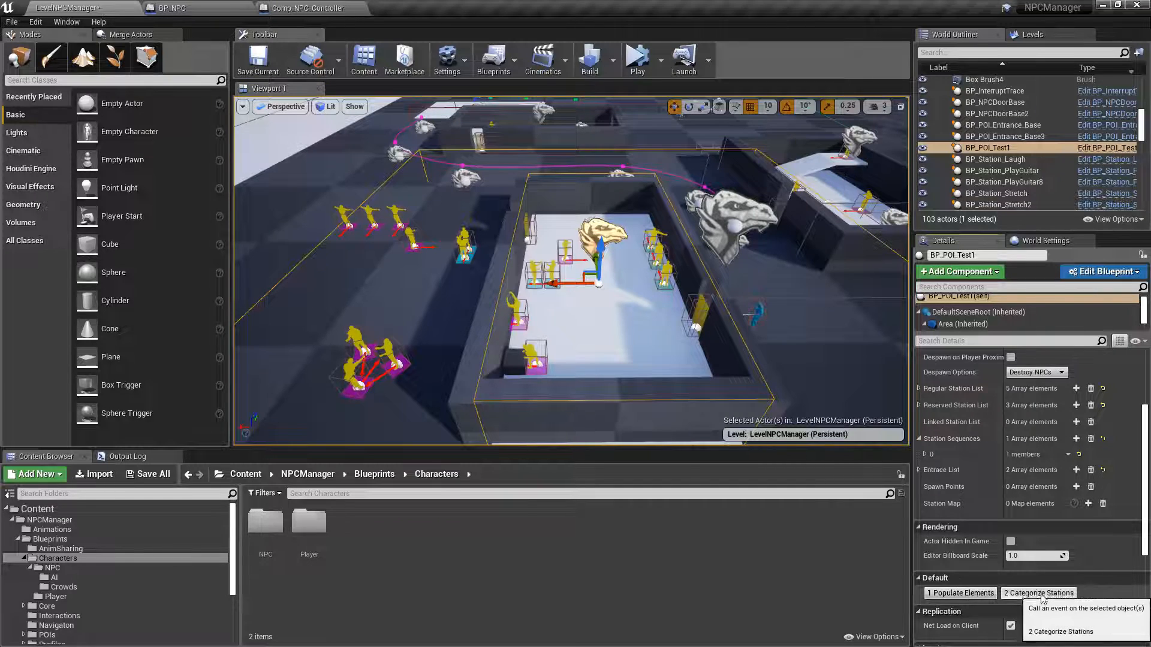
# - Duplicate the NPC outside the doorway five times in a row leading away from the room, and save all modified content
pyautogui.moveTo(490, 262); pyautogui.dragTo(579, 262, button='right')
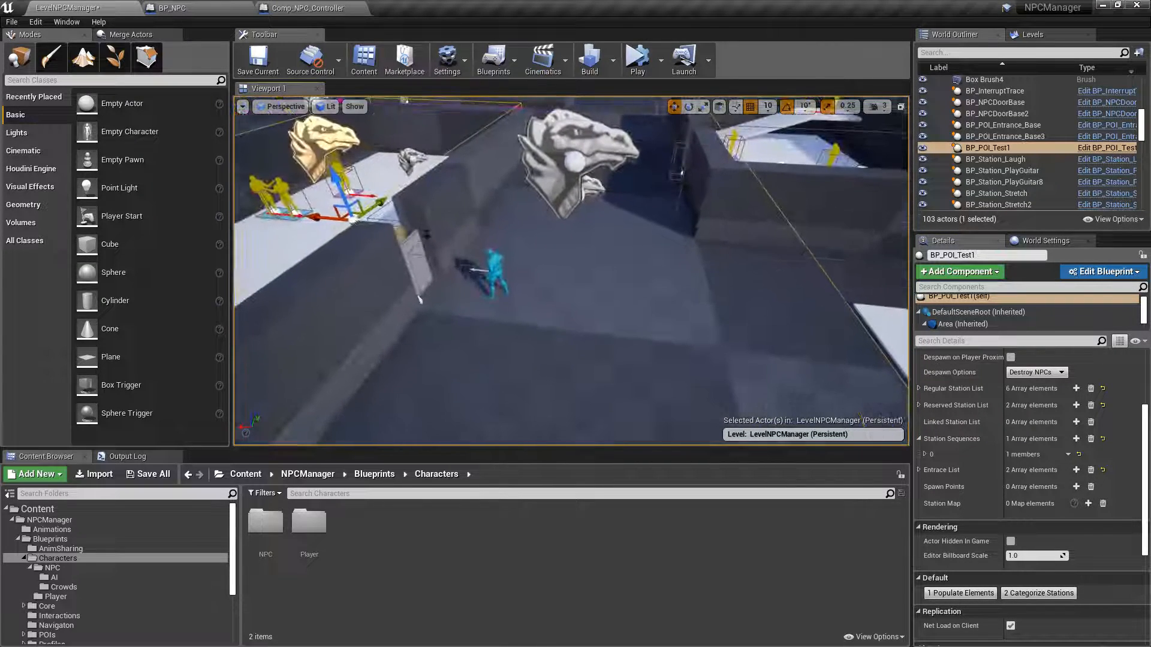
pyautogui.click(490, 262)
pyautogui.moveTo(458, 270); pyautogui.dragTo(717, 297)
pyautogui.moveTo(702, 276); pyautogui.dragTo(562, 260, button='right')
pyautogui.keyDown('alt'); pyautogui.moveTo(562, 259); pyautogui.dragTo(653, 254); pyautogui.keyUp('alt')
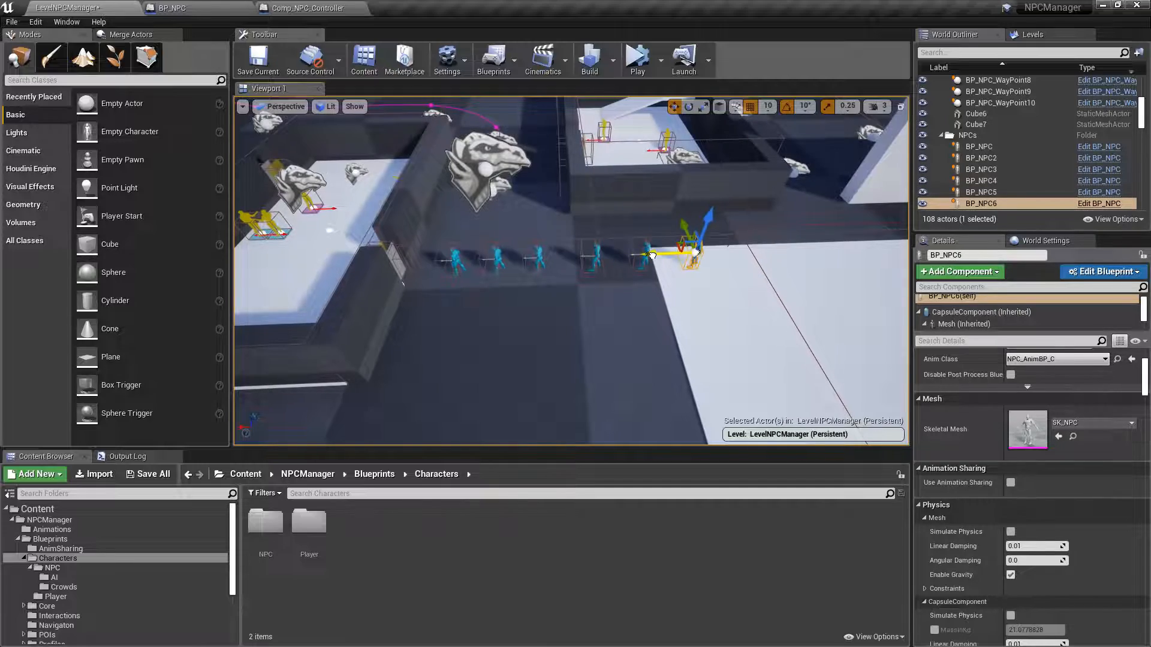
pyautogui.moveTo(653, 255); pyautogui.dragTo(668, 233, button='right')
pyautogui.click(163, 476)
pyautogui.click(681, 440)
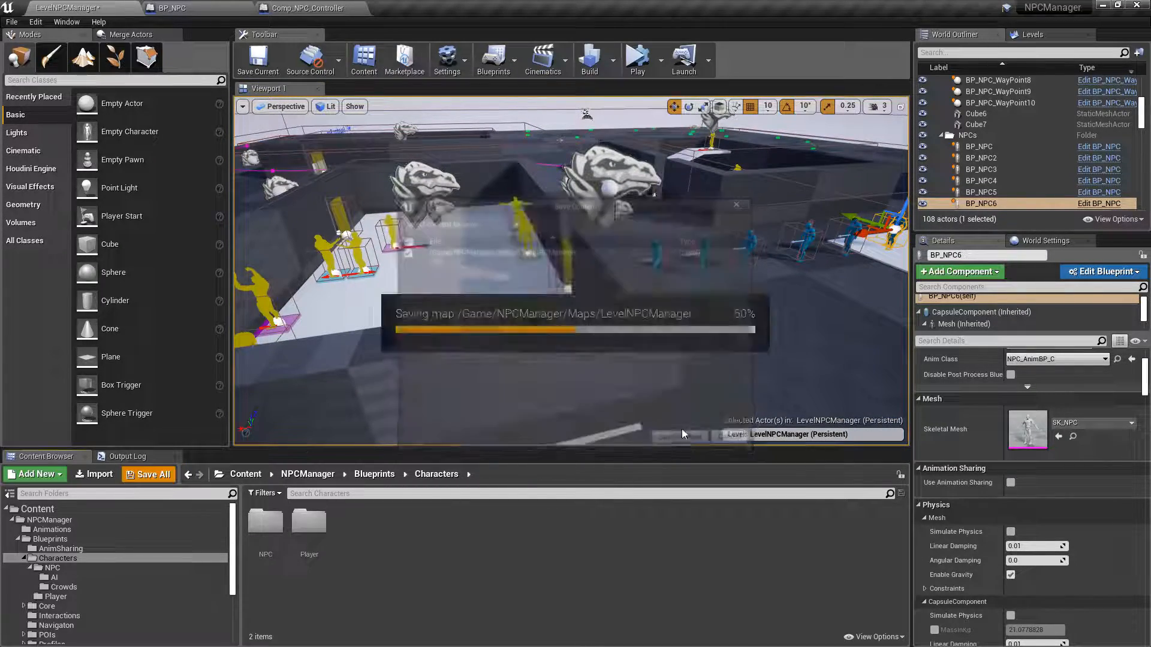
# - Select BP_POI_Test1 again and rerun the categorization of its stations
pyautogui.click(638, 176)
pyautogui.click(426, 178)
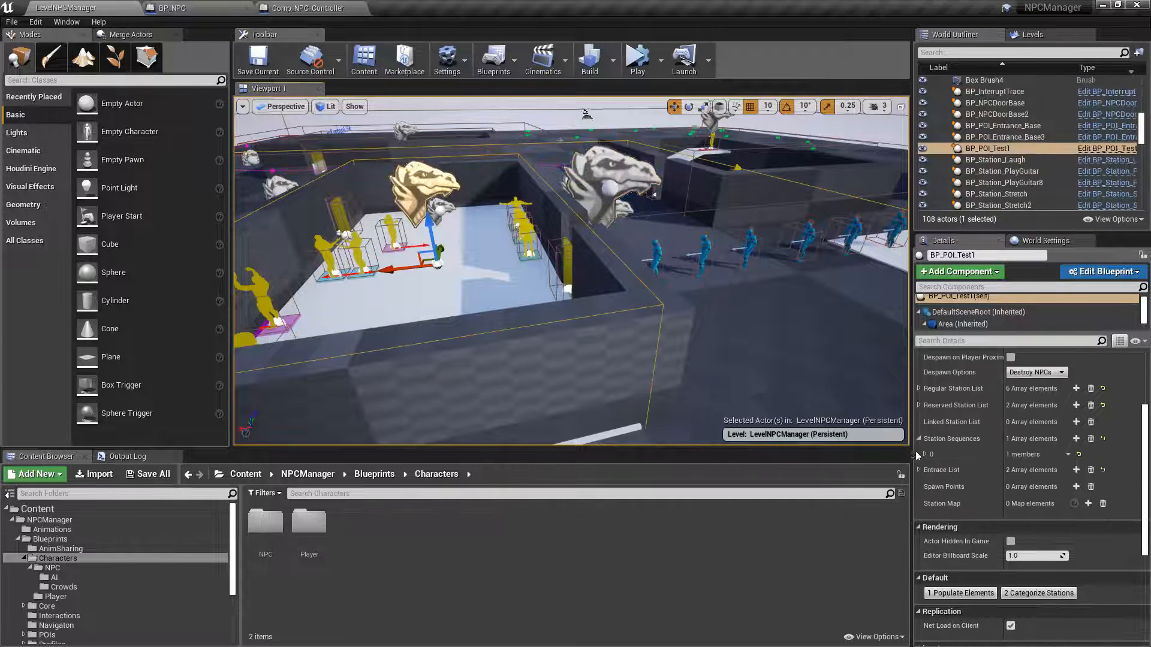
pyautogui.click(1043, 595)
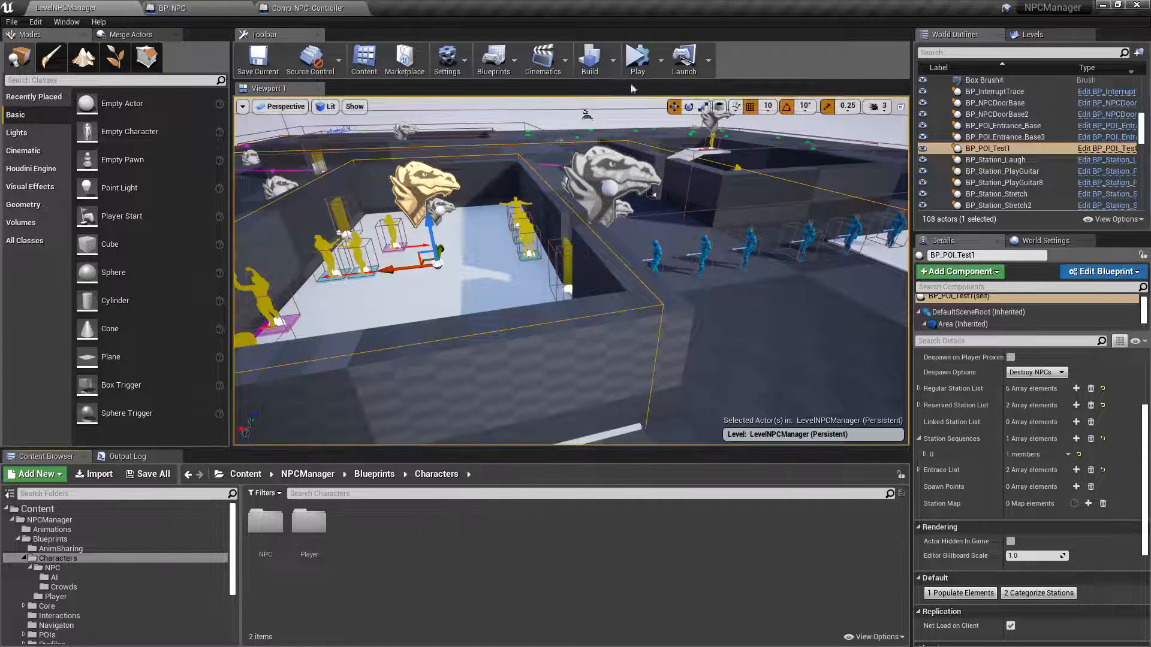
# - Simulate the level and watch the NPCs enter the white-floored room and take up its stations
pyautogui.click(637, 58)
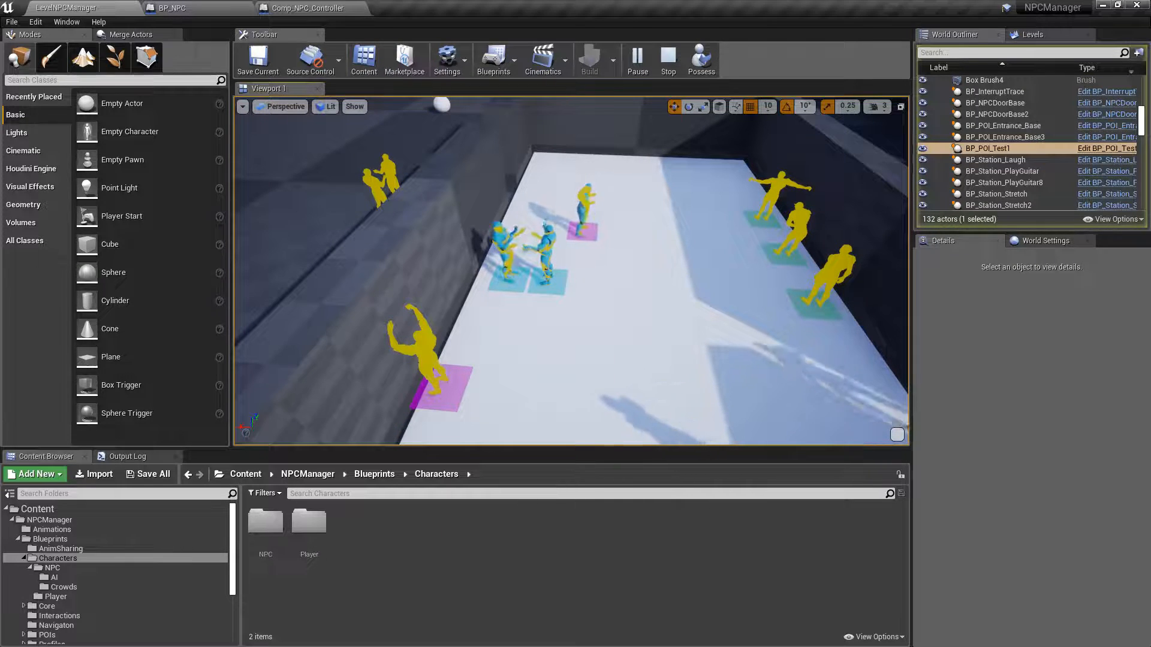
pyautogui.moveTo(573, 243); pyautogui.dragTo(690, 207, button='right')
pyautogui.moveTo(564, 254); pyautogui.dragTo(539, 232, button='right')
pyautogui.press('w')
pyautogui.press('s')
pyautogui.press('w')
# - Follow the NPCs working through the row of green sequence stations along the room's wall, and end the simulation
pyautogui.moveTo(571, 271); pyautogui.dragTo(360, 269, button='right')
pyautogui.moveTo(674, 279)
pyautogui.mouseDown(button='right')
pyautogui.moveTo(491, 273)
pyautogui.moveTo(509, 256)
pyautogui.moveTo(324, 256)
pyautogui.moveTo(509, 258)
pyautogui.moveTo(516, 234)
pyautogui.moveTo(510, 312)
pyautogui.moveTo(660, 336)
pyautogui.moveTo(839, 240)
pyautogui.moveTo(947, 234)
pyautogui.moveTo(971, 258)
pyautogui.moveTo(995, 255)
pyautogui.moveTo(902, 259)
pyautogui.moveTo(767, 234)
pyautogui.moveTo(678, 278)
pyautogui.mouseUp(button='right')
pyautogui.press('w')
pyautogui.press('a')
pyautogui.press('w')
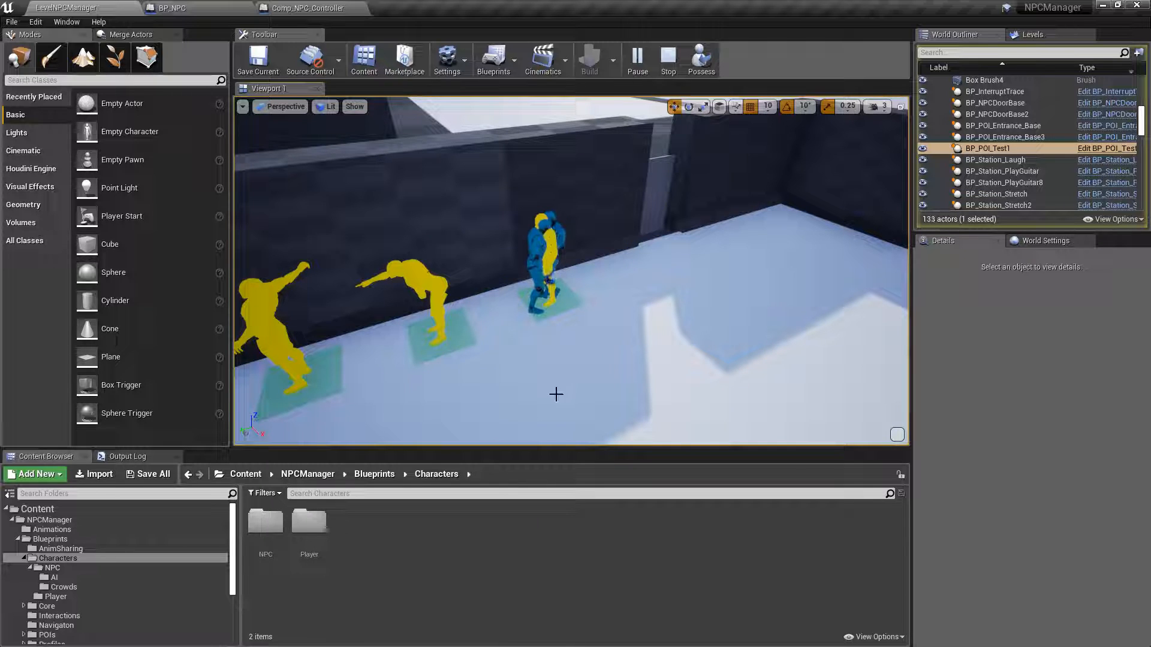
pyautogui.moveTo(603, 260); pyautogui.dragTo(456, 264, button='right')
pyautogui.press('d')
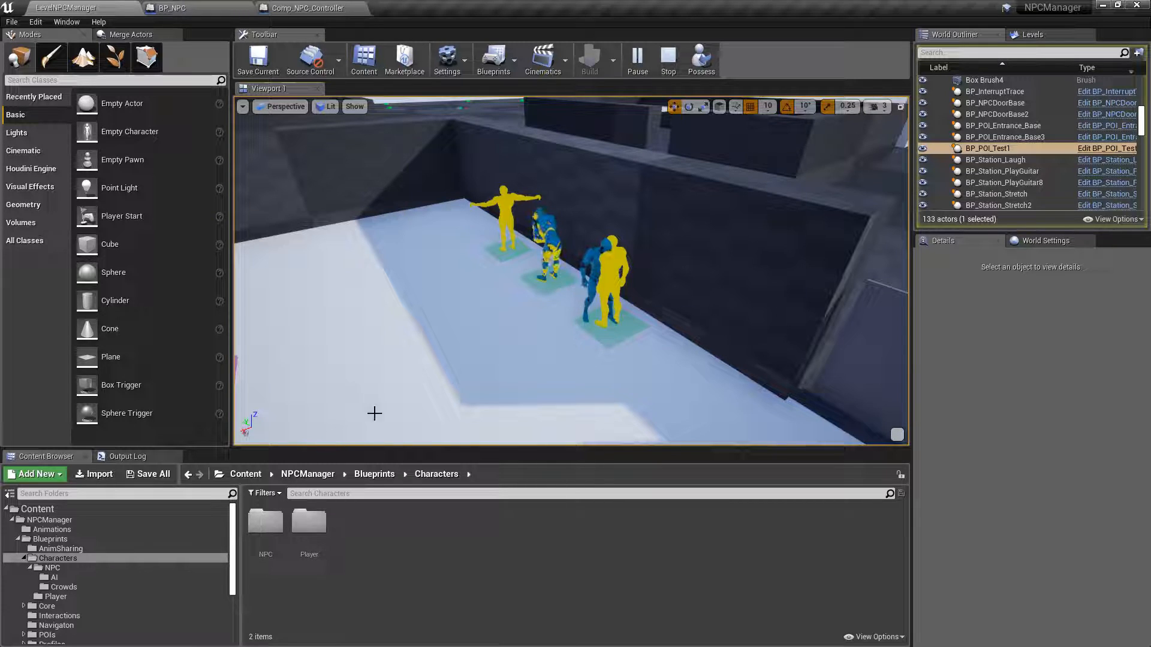
pyautogui.press('s')
pyautogui.moveTo(579, 326); pyautogui.dragTo(530, 380, button='right')
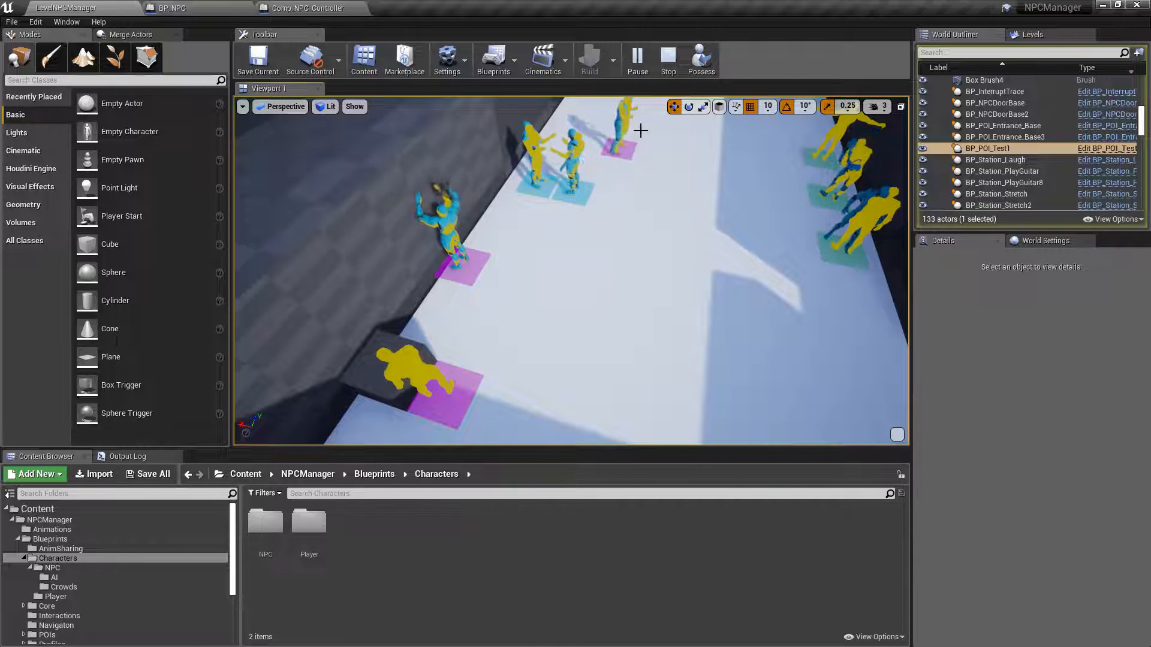
pyautogui.press('Escape')
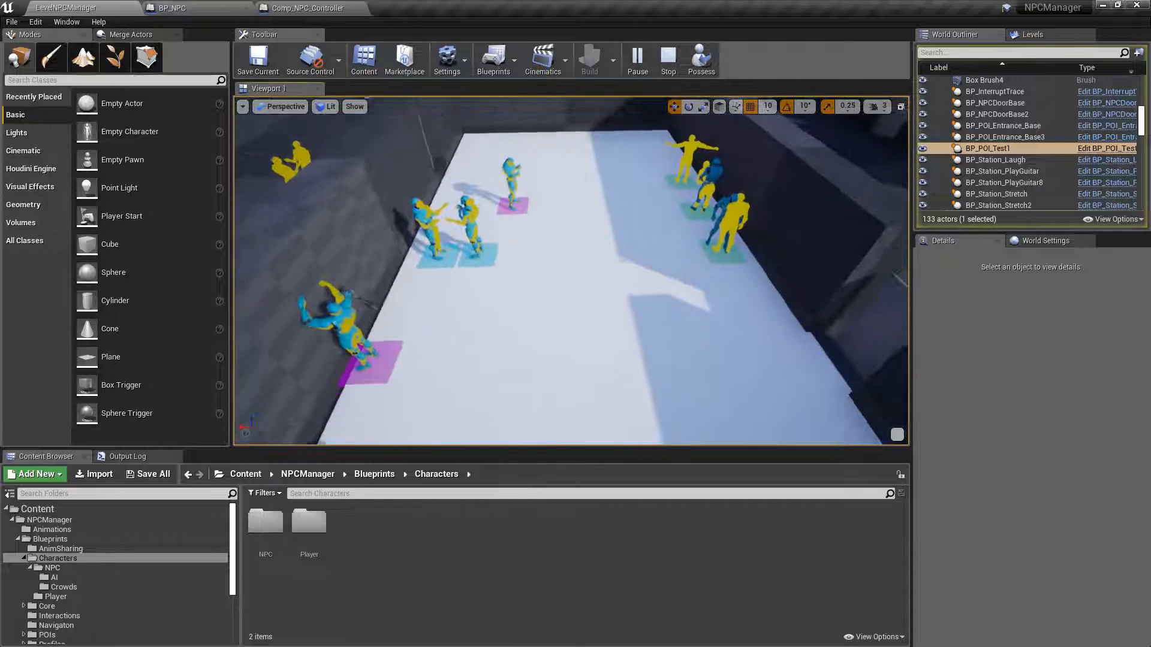
# - Delete BP_NPC2 through BP_NPC6 from the level and save all modified content
pyautogui.moveTo(575, 240); pyautogui.dragTo(606, 258, button='right')
pyautogui.moveTo(515, 321); pyautogui.dragTo(552, 312, button='right')
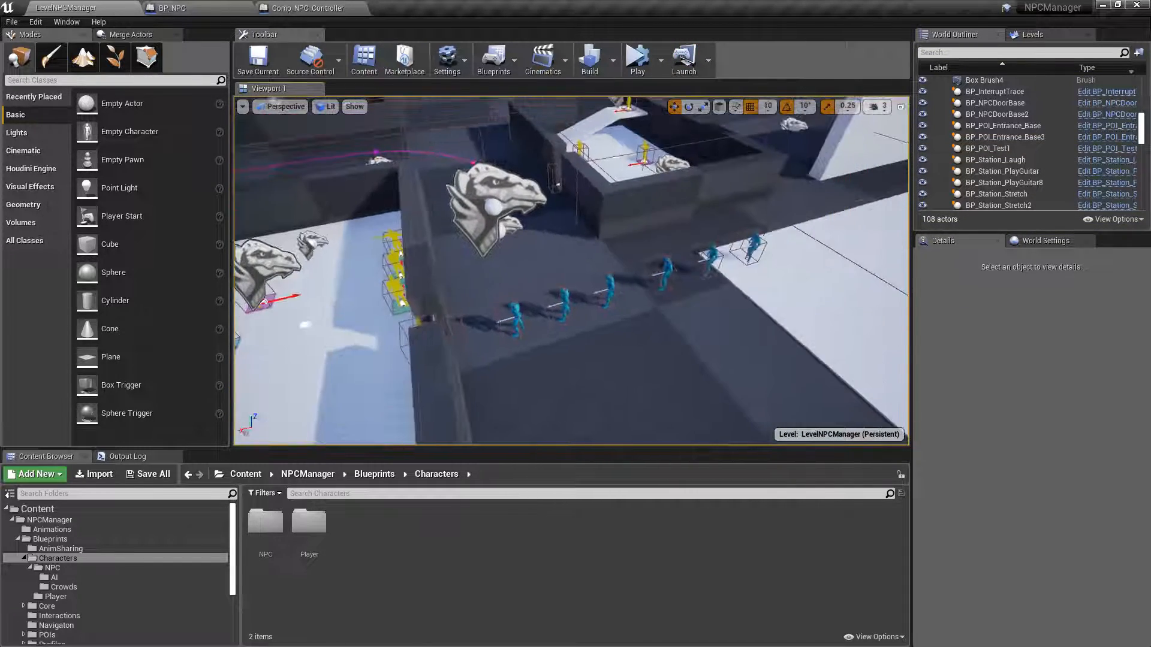
pyautogui.click(513, 316)
pyautogui.click(990, 158)
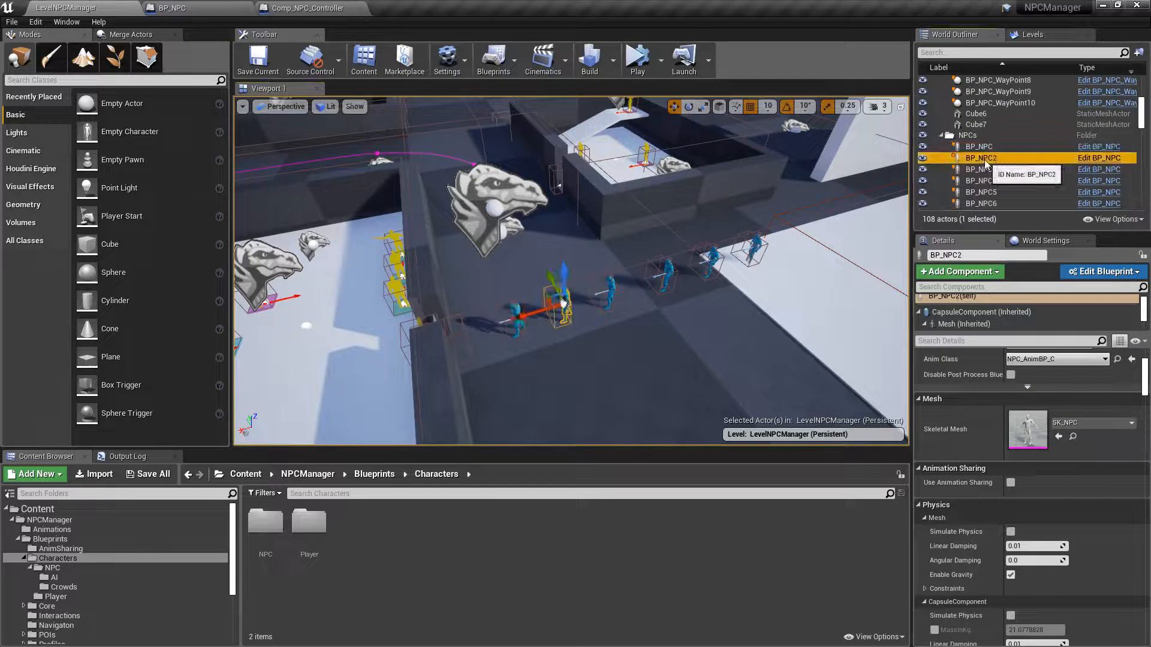
pyautogui.scroll(2, 996, 169)
pyautogui.scroll(-2, 998, 174)
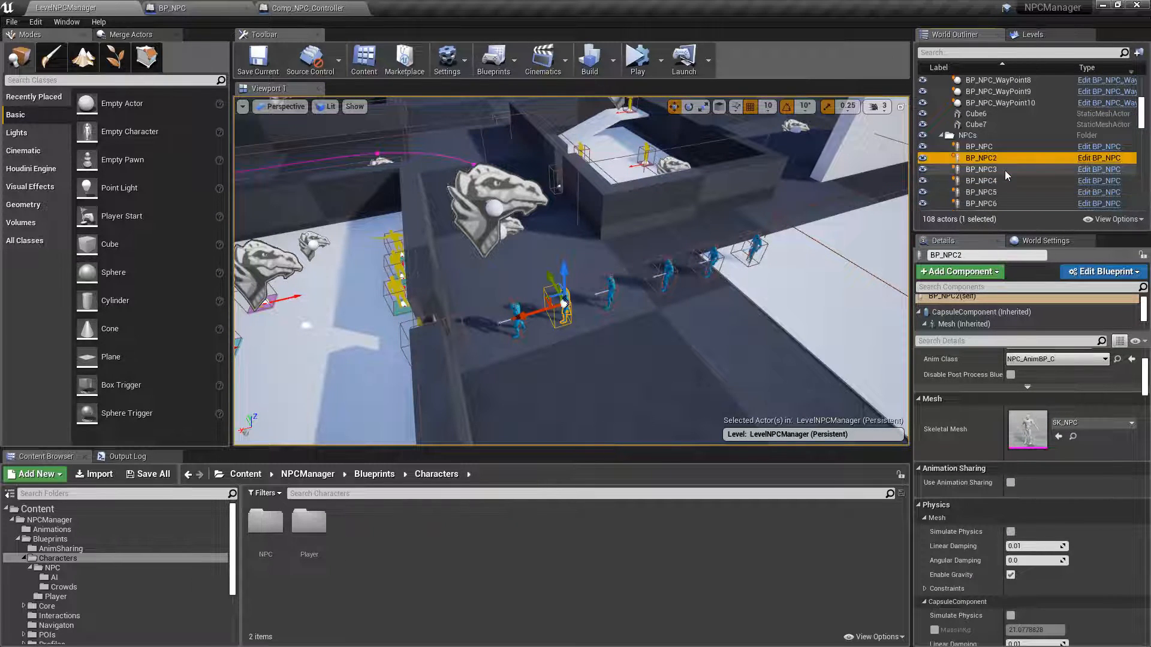
pyautogui.keyDown('shift'); pyautogui.click(998, 184); pyautogui.keyUp('shift')
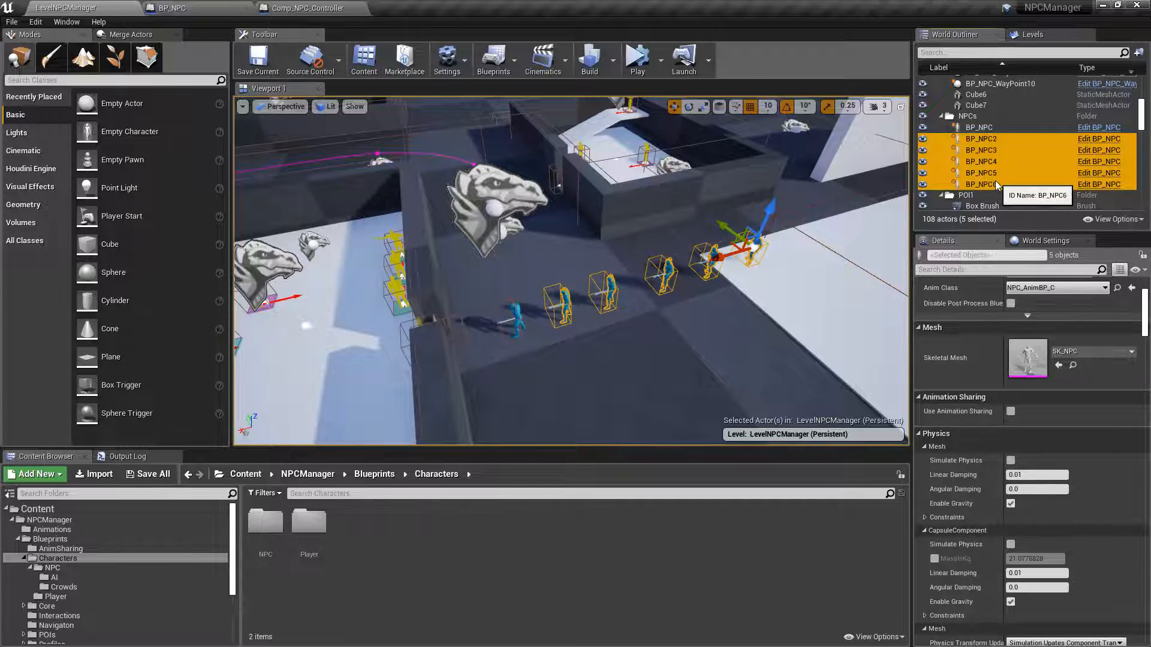
pyautogui.press('Delete')
pyautogui.click(148, 474)
pyautogui.click(671, 441)
# - Select BP_NPC outside the doorway and look over its inherited components, including Comp_NPC_Controller
pyautogui.moveTo(696, 230); pyautogui.dragTo(590, 180, button='right')
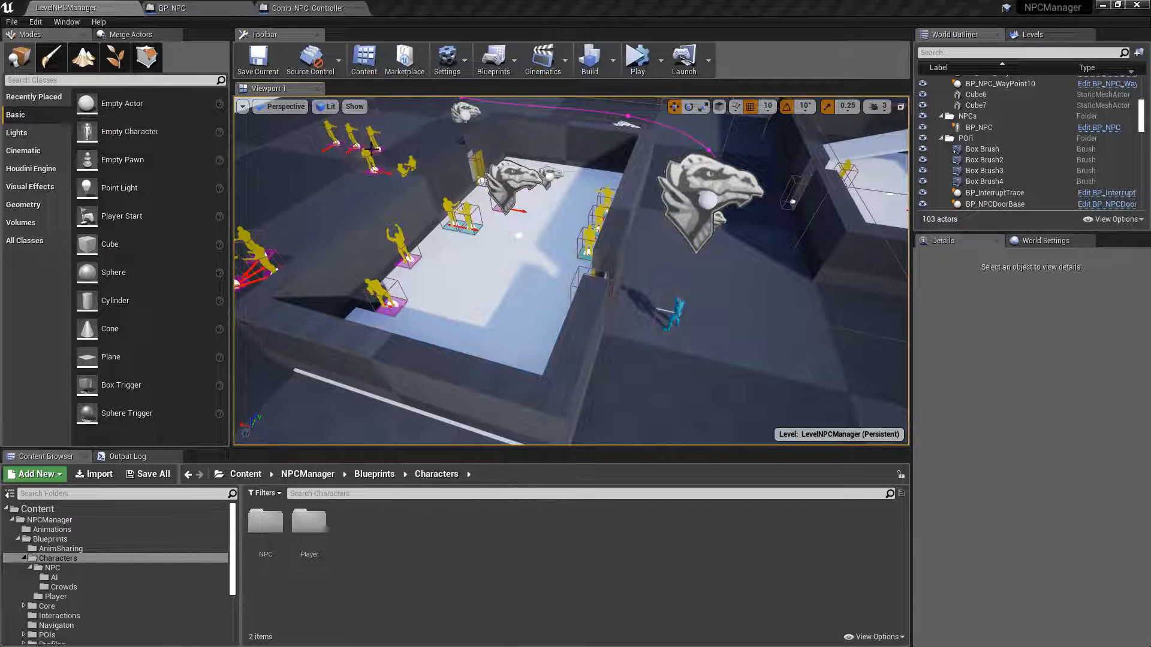
pyautogui.moveTo(698, 244)
pyautogui.mouseDown(button='right')
pyautogui.moveTo(762, 215)
pyautogui.moveTo(740, 212)
pyautogui.moveTo(678, 248)
pyautogui.mouseUp(button='right')
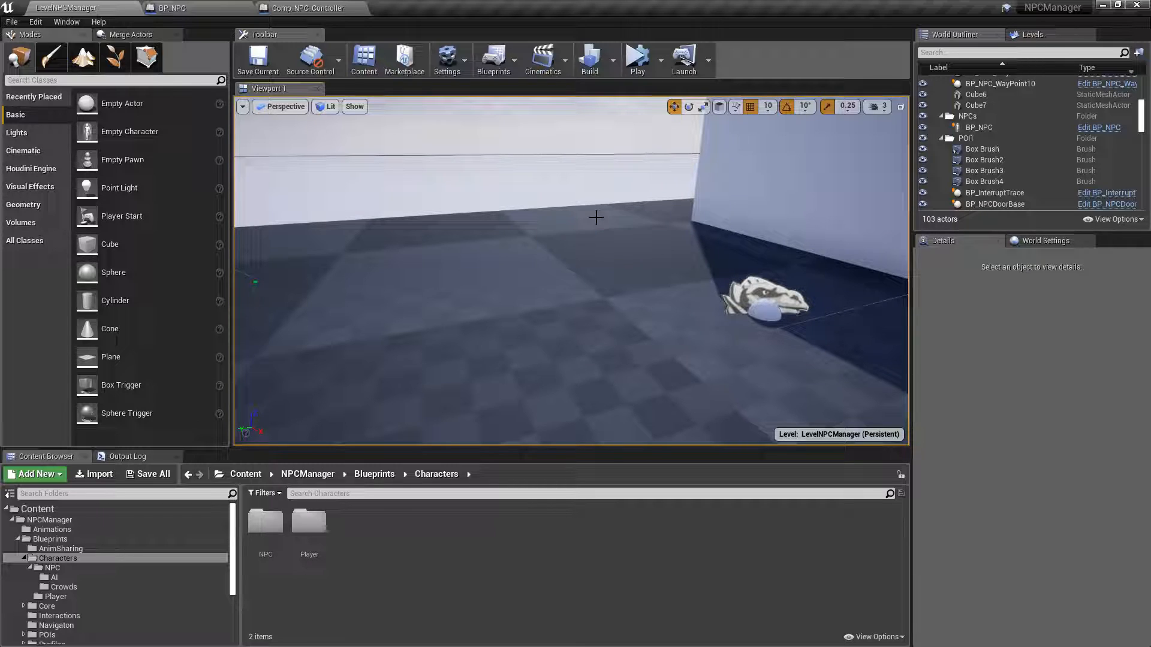
pyautogui.moveTo(596, 217); pyautogui.dragTo(727, 167, button='right')
pyautogui.press('w')
pyautogui.press('w')
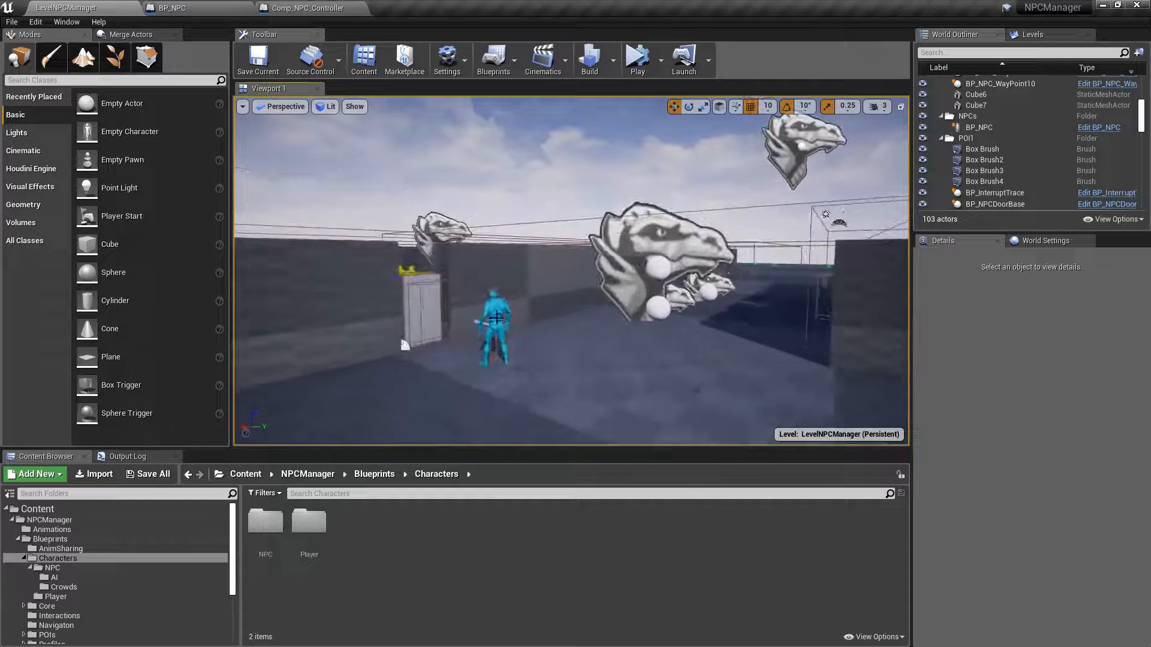
pyautogui.click(499, 311)
pyautogui.click(920, 314)
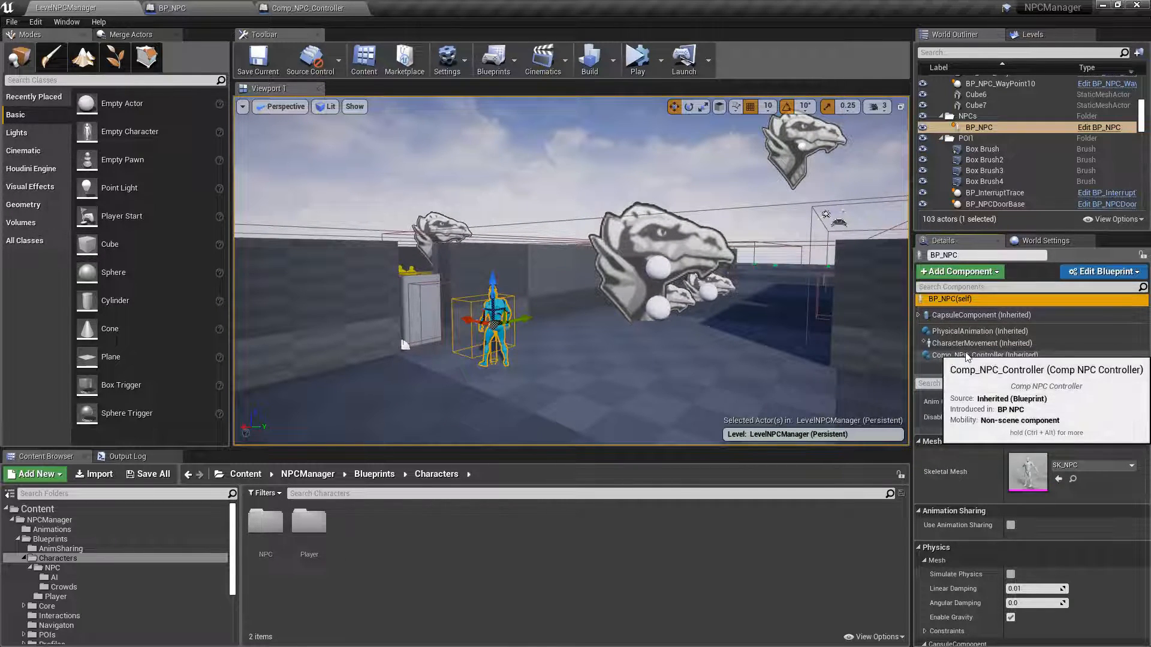
pyautogui.press('a')
pyautogui.moveTo(681, 267); pyautogui.dragTo(800, 267, button='right')
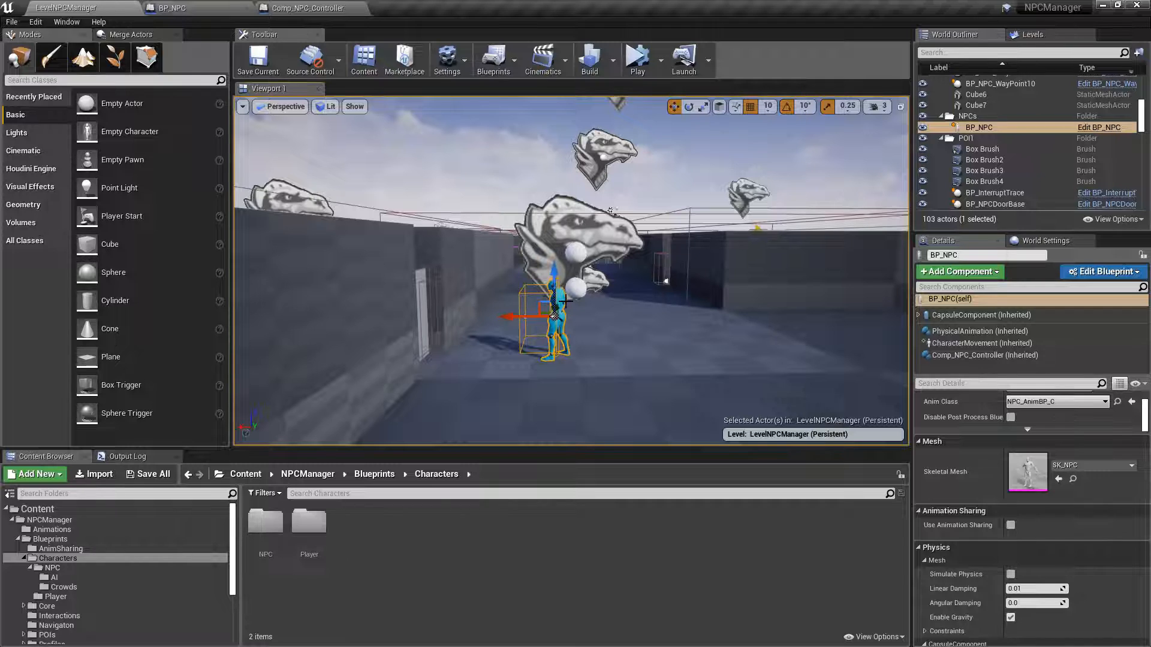
# - Place a BP_NPC_Static from the NPC/Crowds folder on the open dark floor and focus on it
pyautogui.moveTo(610, 298); pyautogui.dragTo(871, 278, button='right')
pyautogui.press('w')
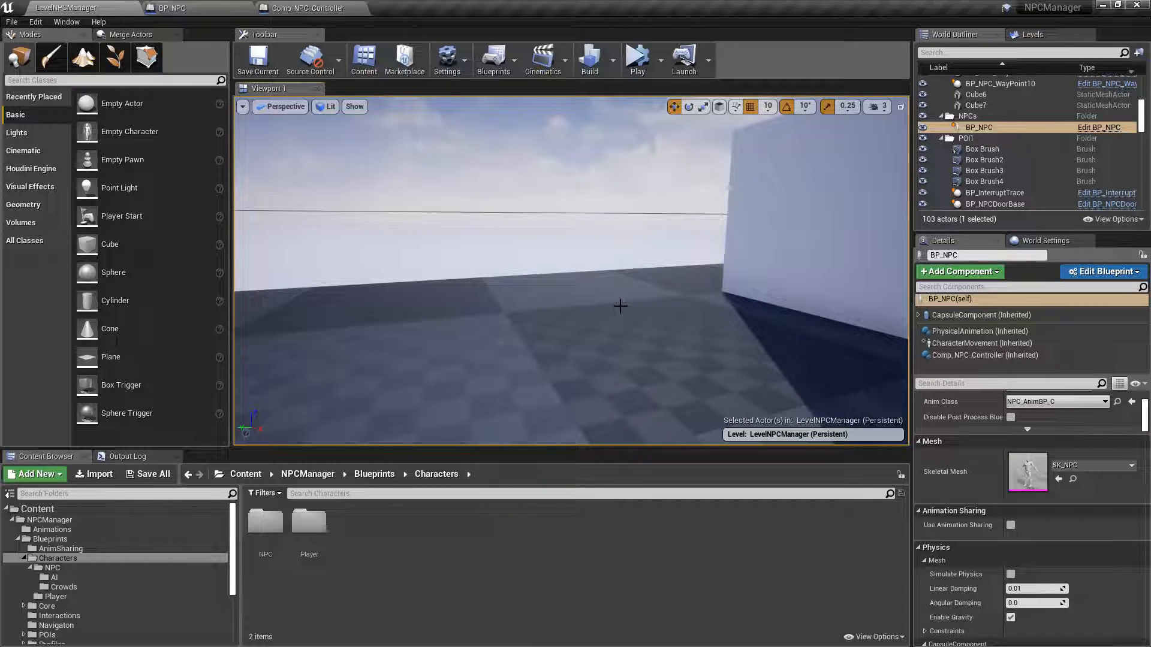
pyautogui.doubleClick(265, 522)
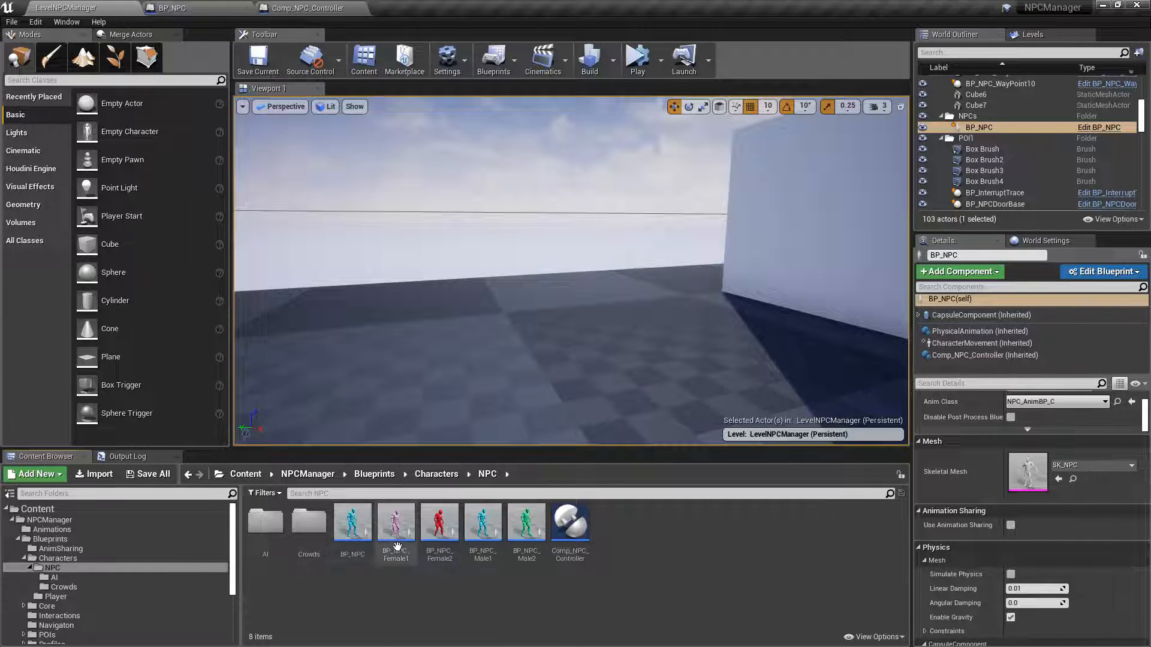
pyautogui.doubleClick(306, 527)
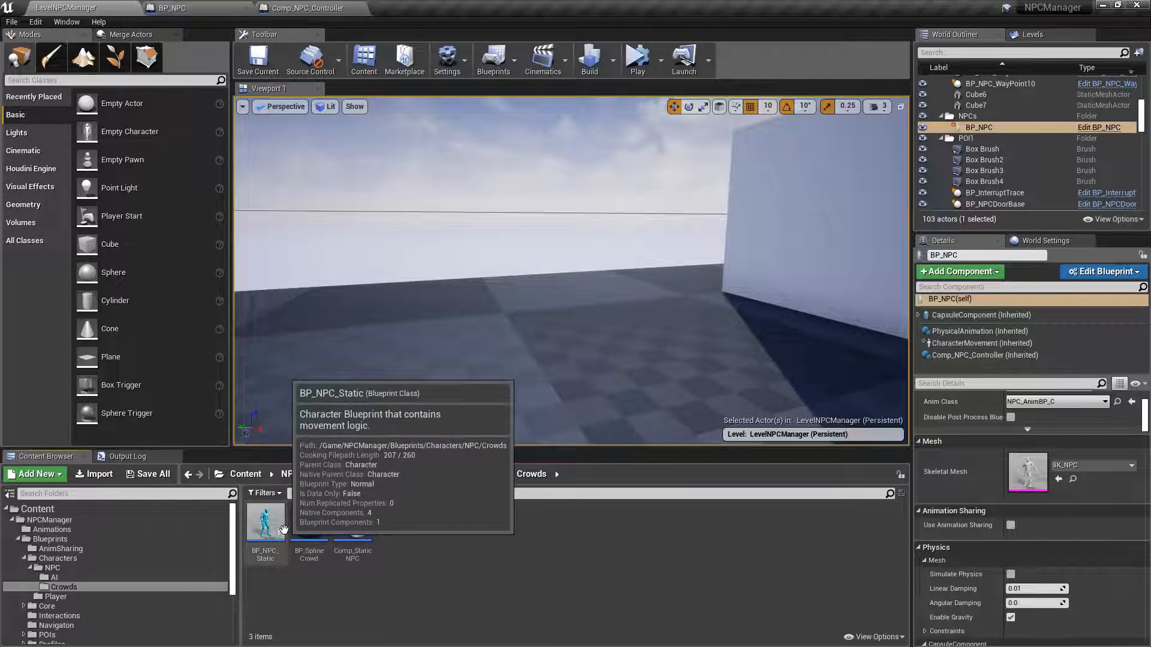
pyautogui.moveTo(283, 530); pyautogui.dragTo(618, 325)
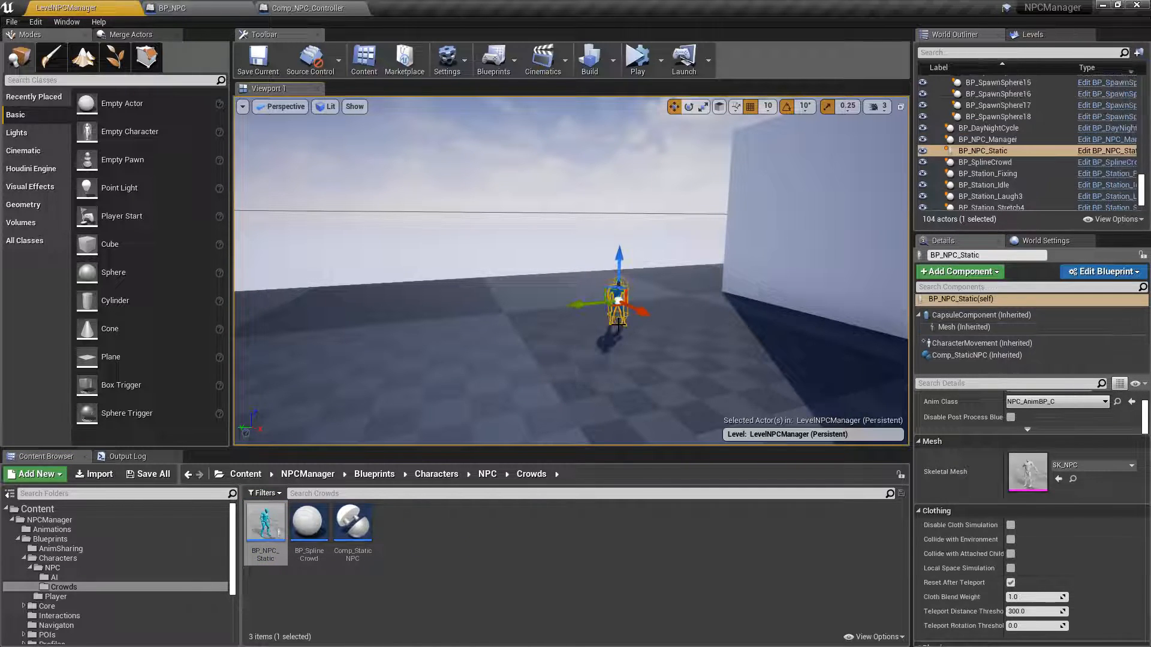
pyautogui.press('f')
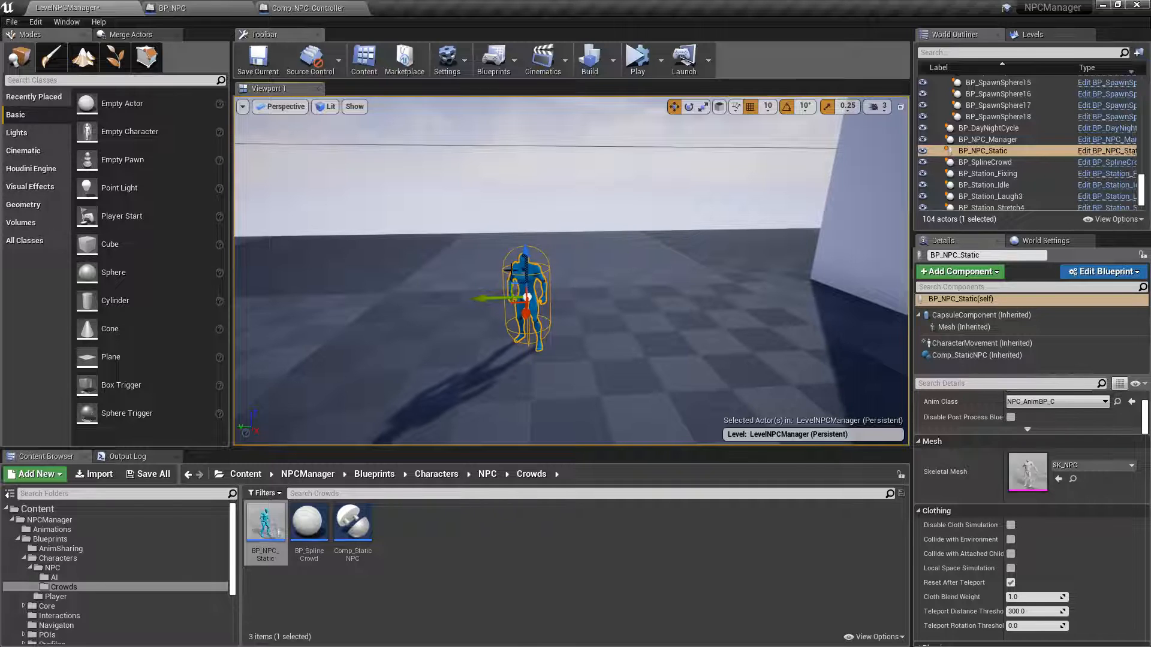
# - Inspect the first two Animation List entries of the static NPC's Comp_StaticNPC component and preview the NPC in a short simulation
pyautogui.click(952, 355)
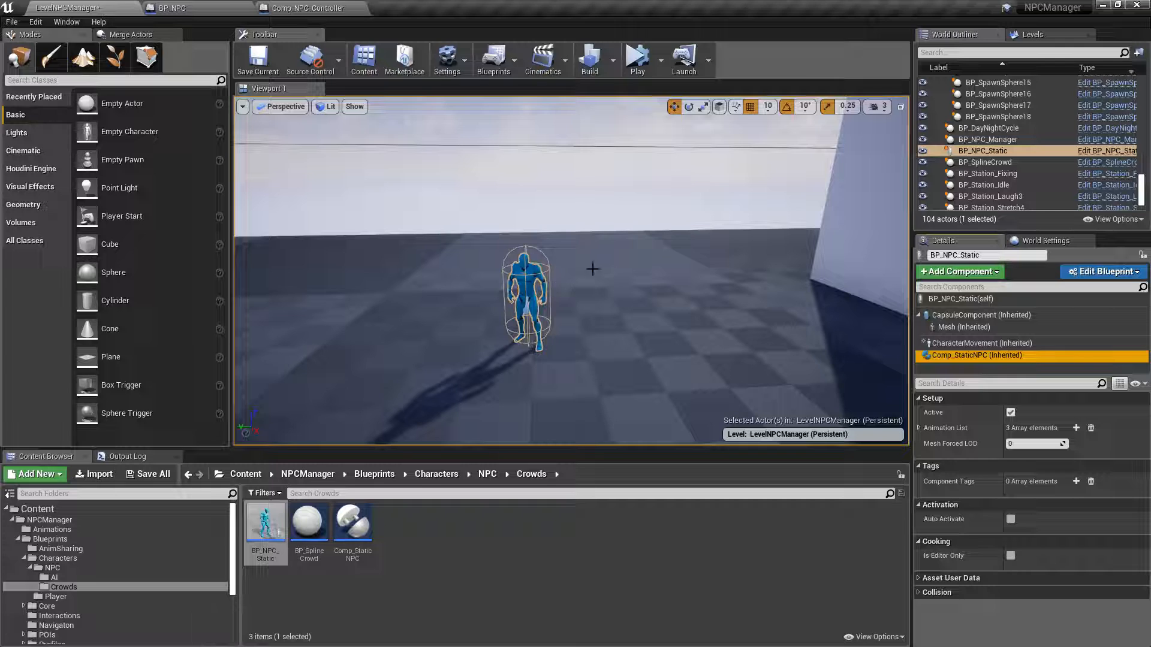
pyautogui.click(920, 430)
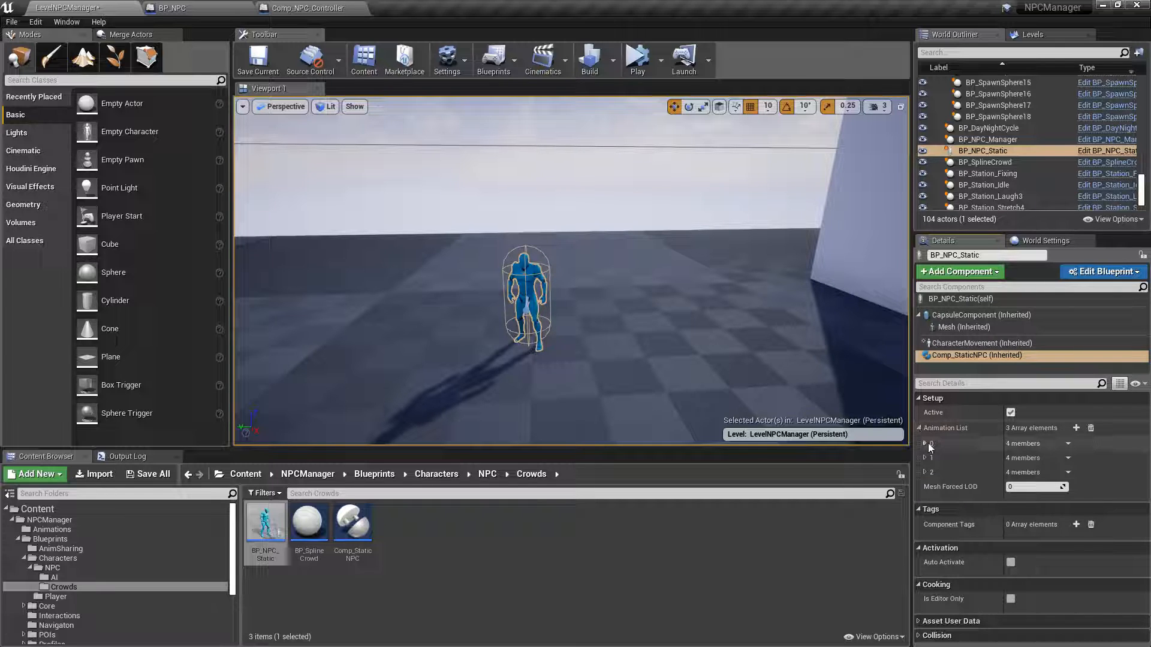
pyautogui.click(926, 444)
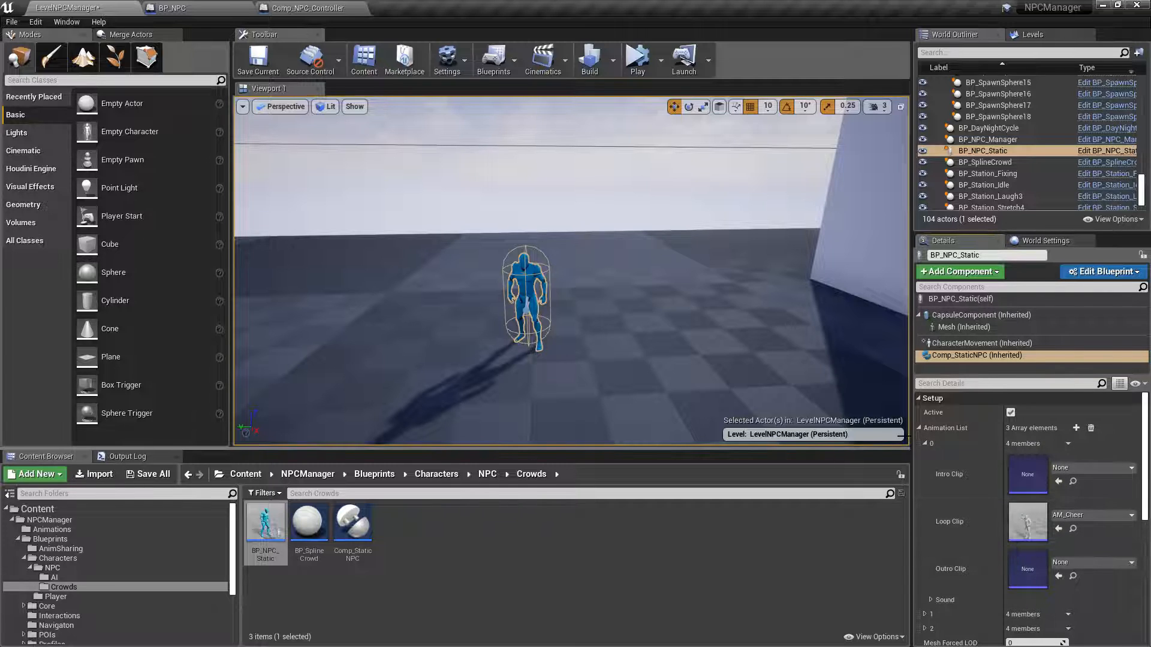
pyautogui.click(926, 446)
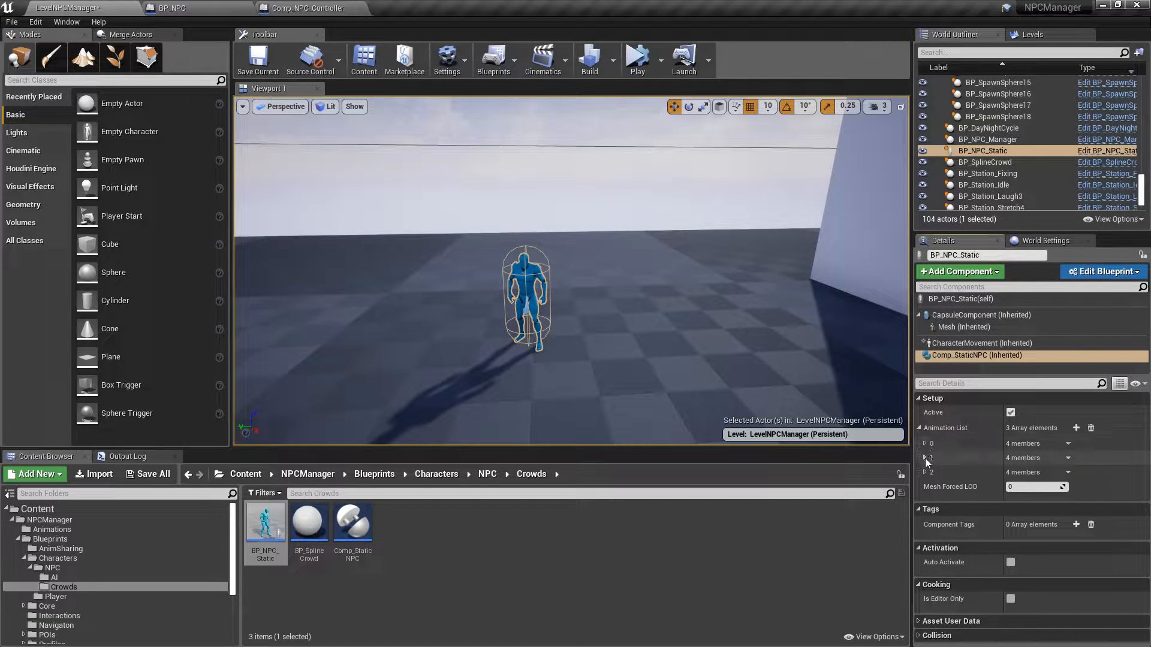
pyautogui.click(926, 459)
pyautogui.click(928, 460)
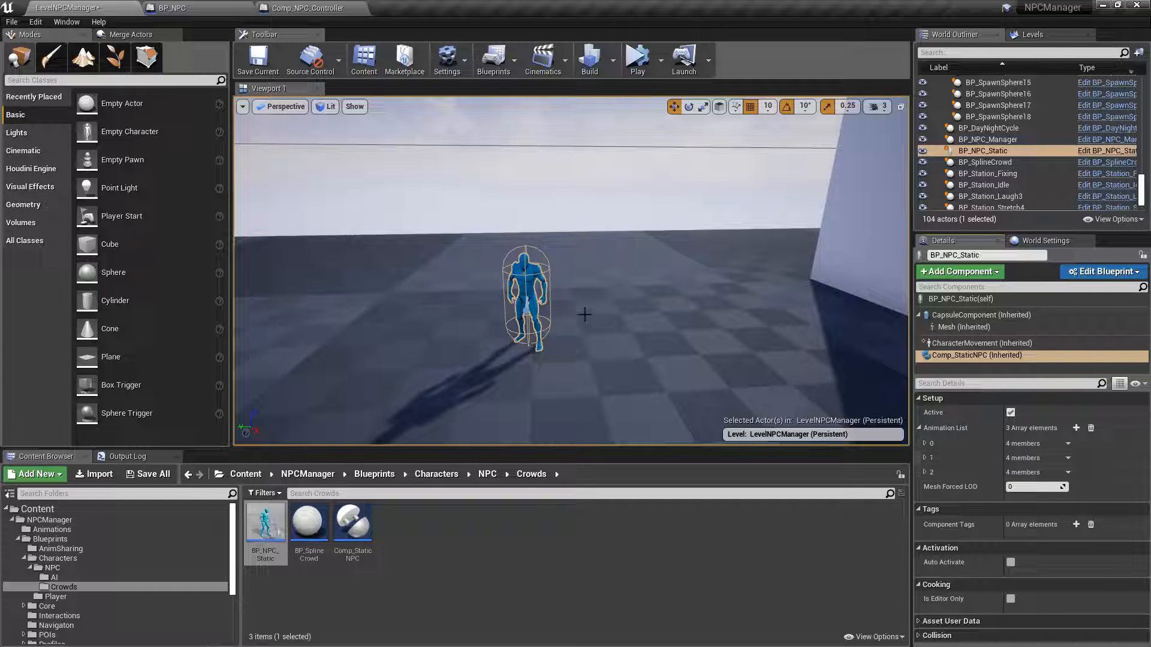
pyautogui.hotkey('alt', 'p')
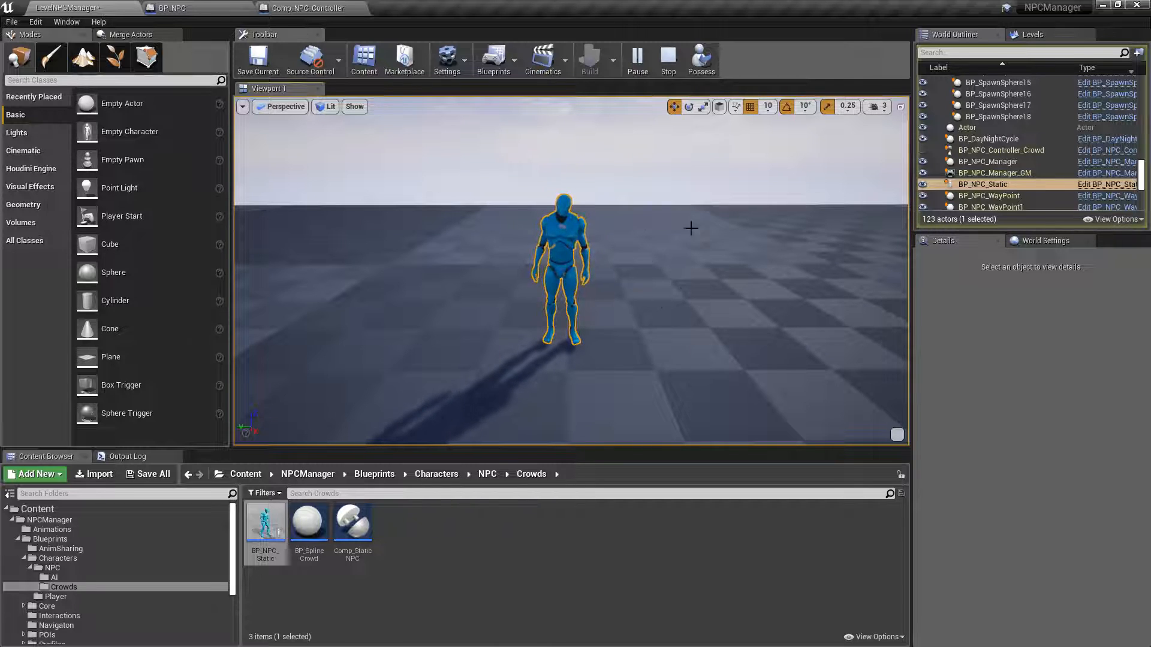
pyautogui.click(668, 58)
# - Duplicate BP_NPC_Static four times to form a side-by-side row of five static NPCs
pyautogui.click(558, 264)
pyautogui.keyDown('alt'); pyautogui.moveTo(528, 273); pyautogui.dragTo(800, 276); pyautogui.keyUp('alt')
pyautogui.moveTo(674, 133)
pyautogui.mouseDown(button='right')
pyautogui.moveTo(674, 147)
pyautogui.moveTo(647, 162)
pyautogui.moveTo(673, 134)
pyautogui.mouseUp(button='right')
pyautogui.scroll(-5, 666, 167)
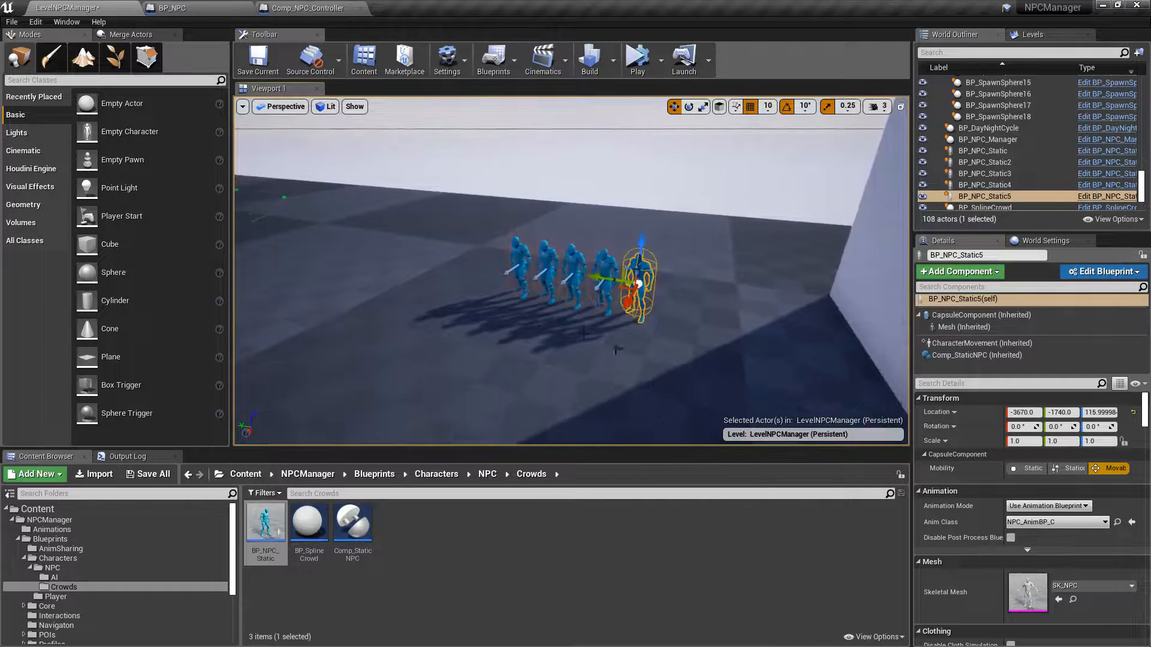
# - Simulate the level, examine the row of five static NPCs from several angles, and stop the simulation
pyautogui.click(638, 58)
pyautogui.moveTo(572, 269); pyautogui.dragTo(648, 252, button='right')
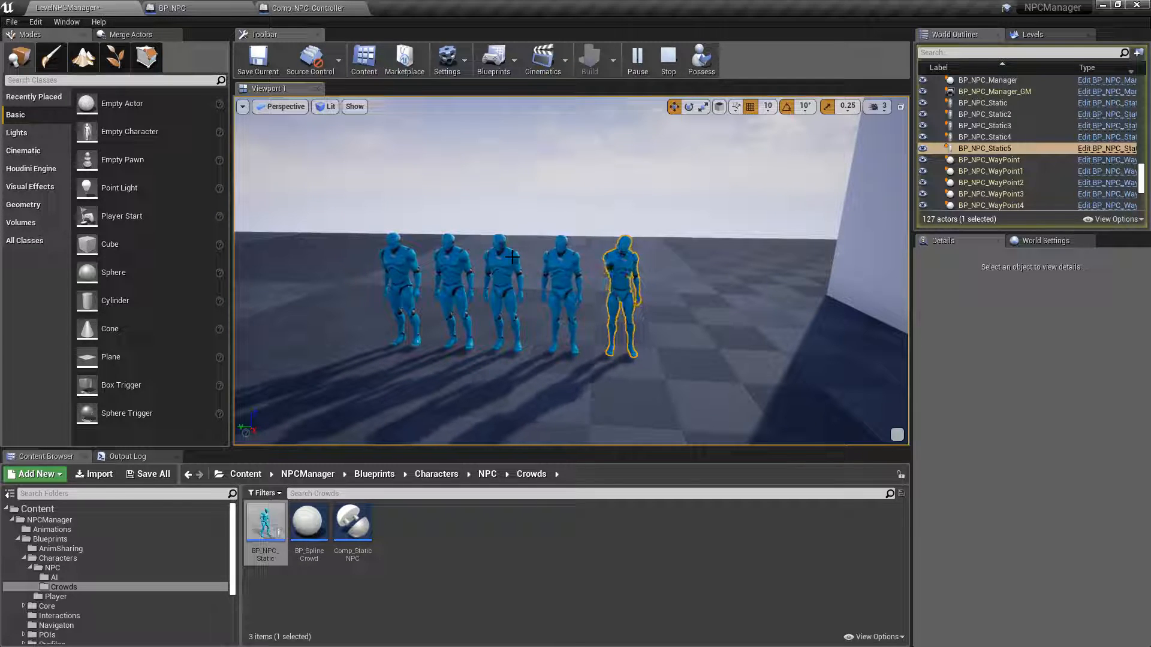
pyautogui.moveTo(508, 248); pyautogui.dragTo(803, 258, button='right')
pyautogui.moveTo(451, 244)
pyautogui.mouseDown(button='right')
pyautogui.moveTo(390, 239)
pyautogui.moveTo(451, 243)
pyautogui.mouseUp(button='right')
pyautogui.moveTo(559, 276); pyautogui.dragTo(755, 311, button='right')
pyautogui.moveTo(546, 239); pyautogui.dragTo(570, 225, button='right')
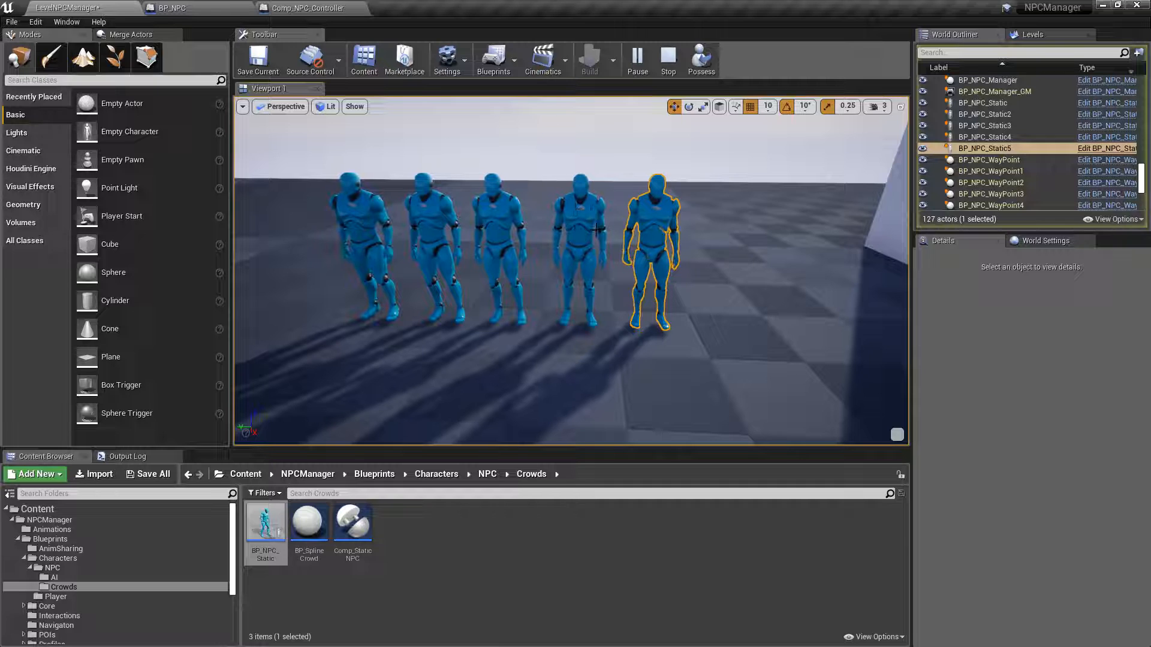
pyautogui.click(667, 59)
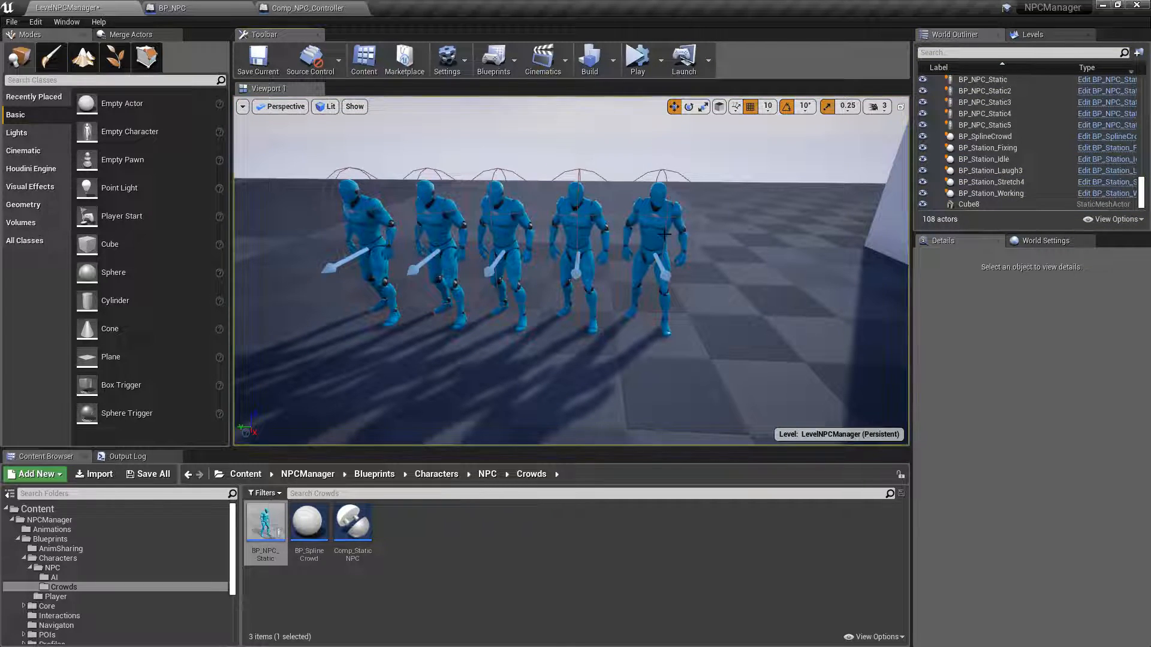
# - Select the first static NPC in the row and show its Comp_StaticNPC component settings
pyautogui.click(658, 207)
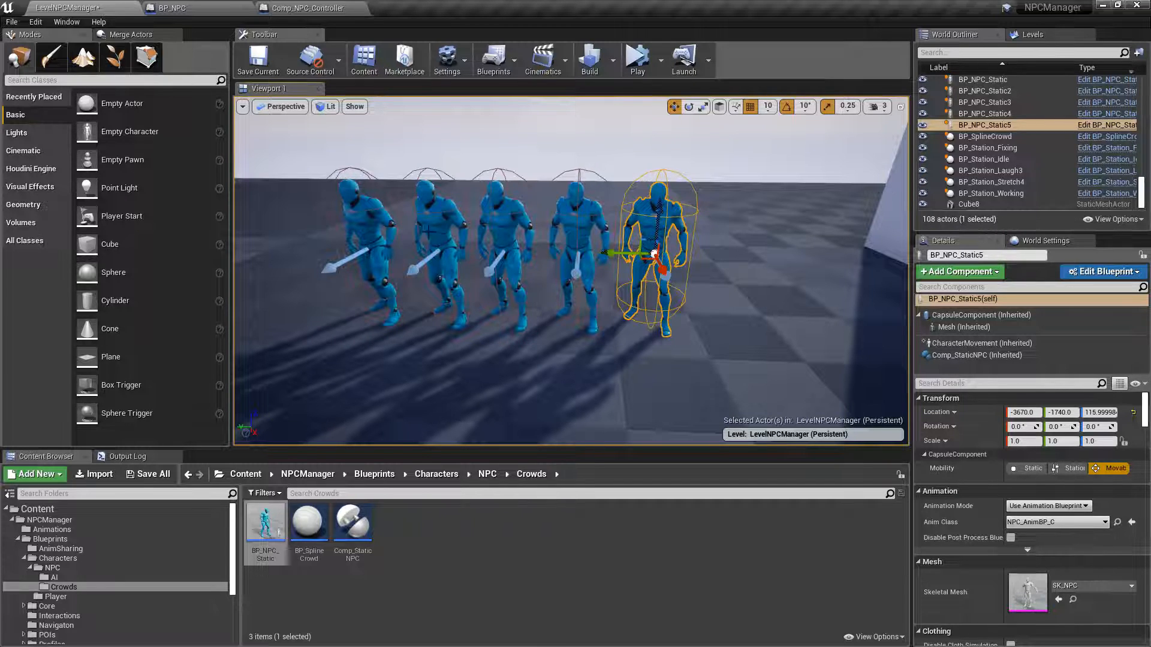
pyautogui.click(365, 246)
pyautogui.click(973, 355)
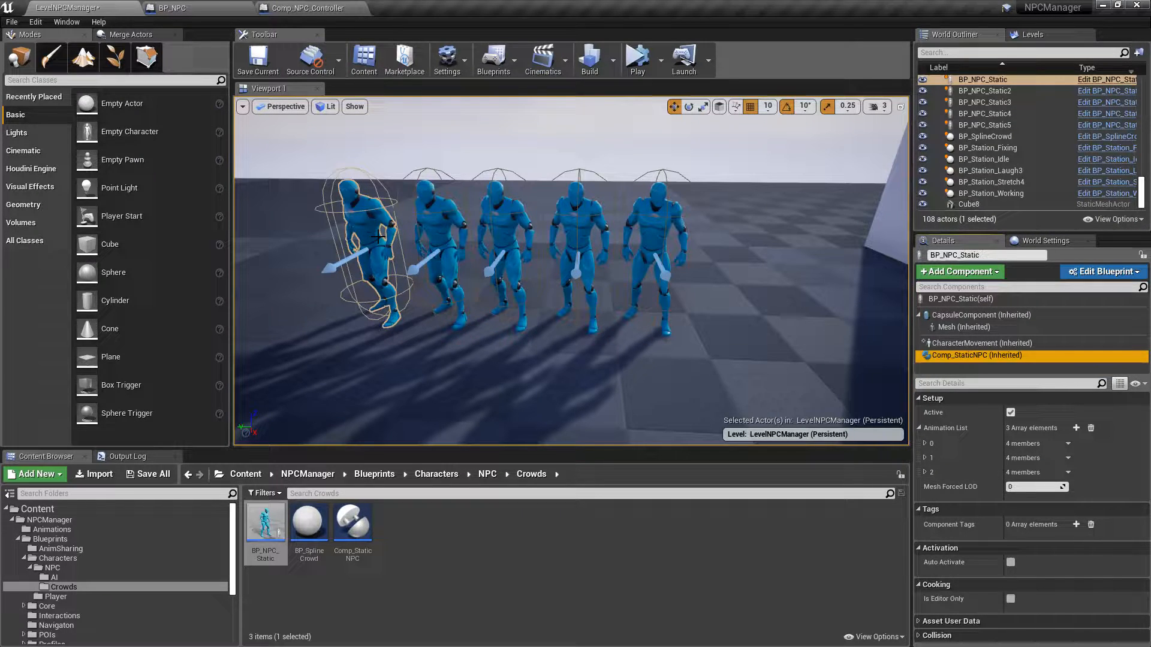
# - Play the level in the selected viewport and run the player character away from the row of static NPCs
pyautogui.click(661, 60)
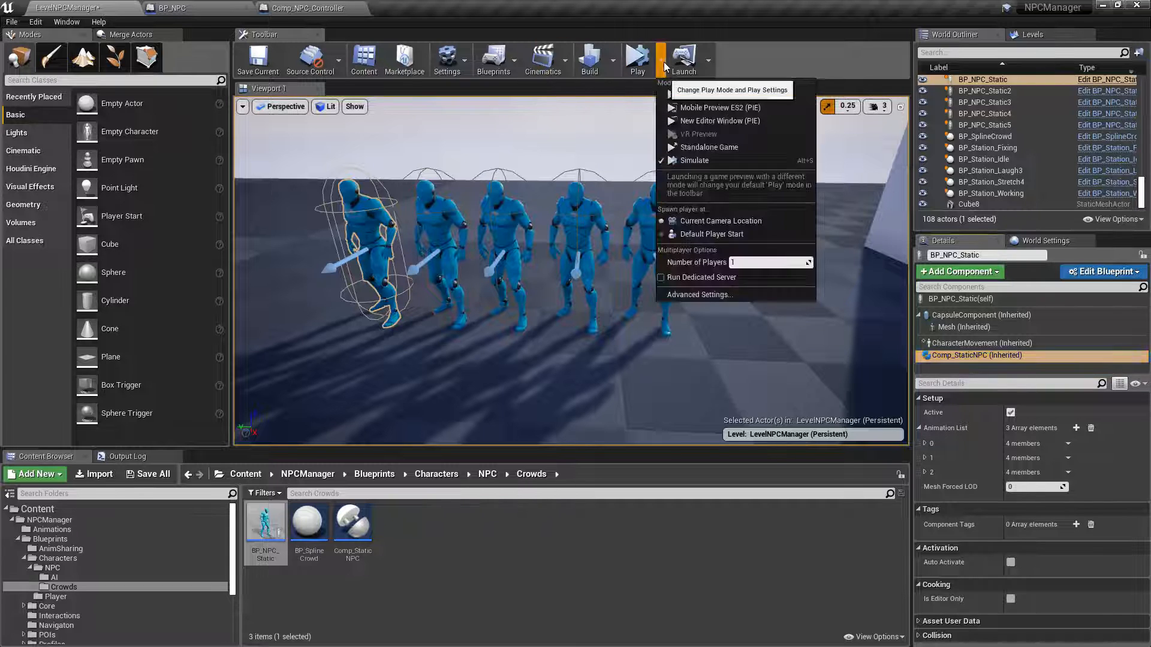
pyautogui.click(696, 98)
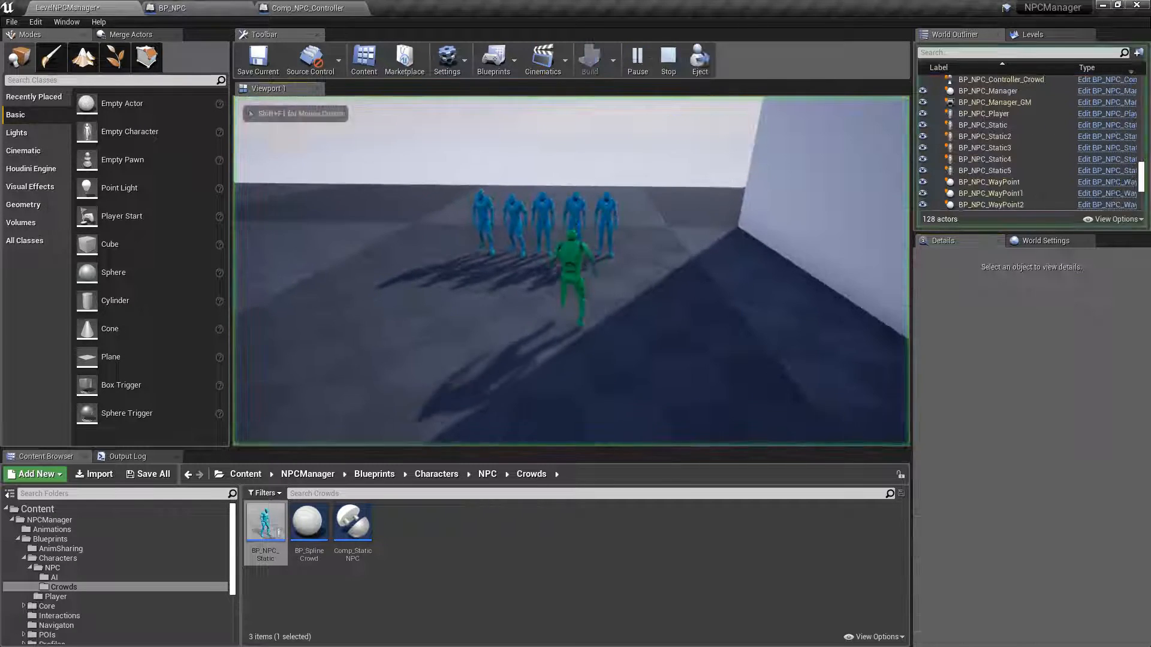
pyautogui.press('w')
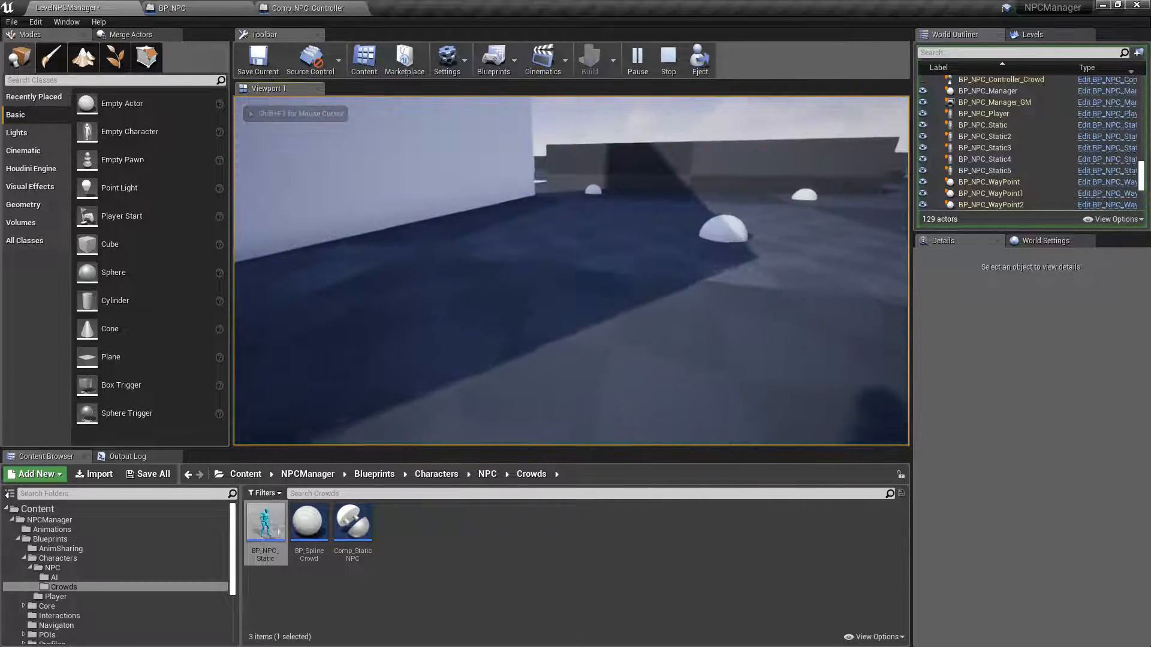
pyautogui.press('w')
pyautogui.press('w')
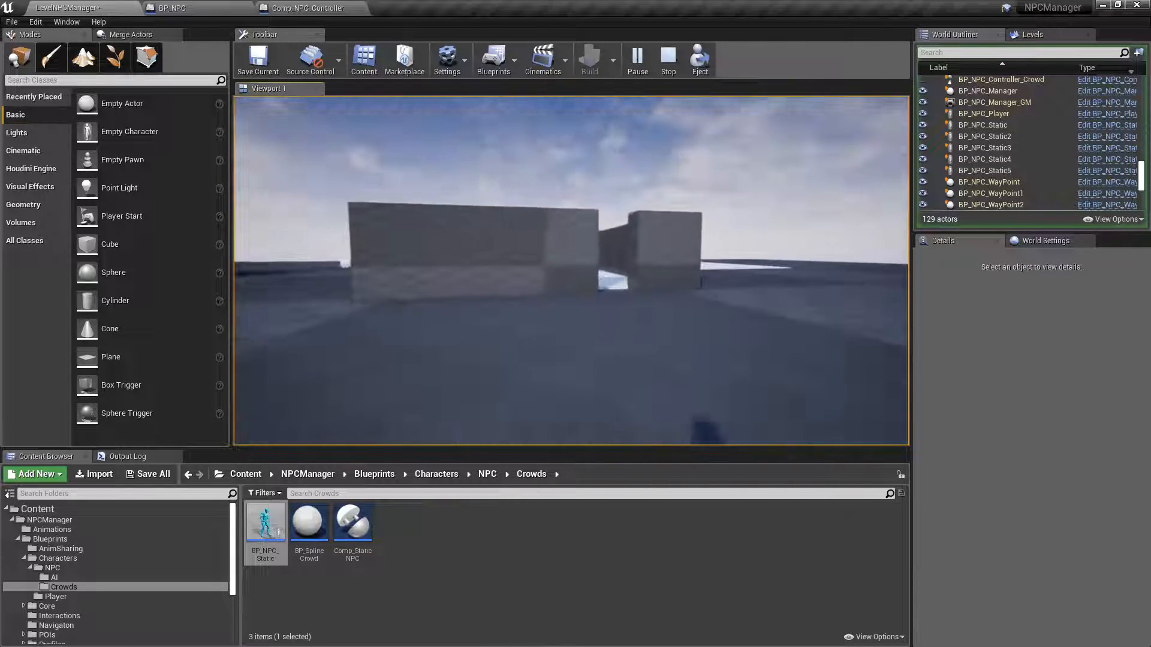
# - Eject from the player character and examine the row of static NPCs up close from the free camera
pyautogui.click(699, 60)
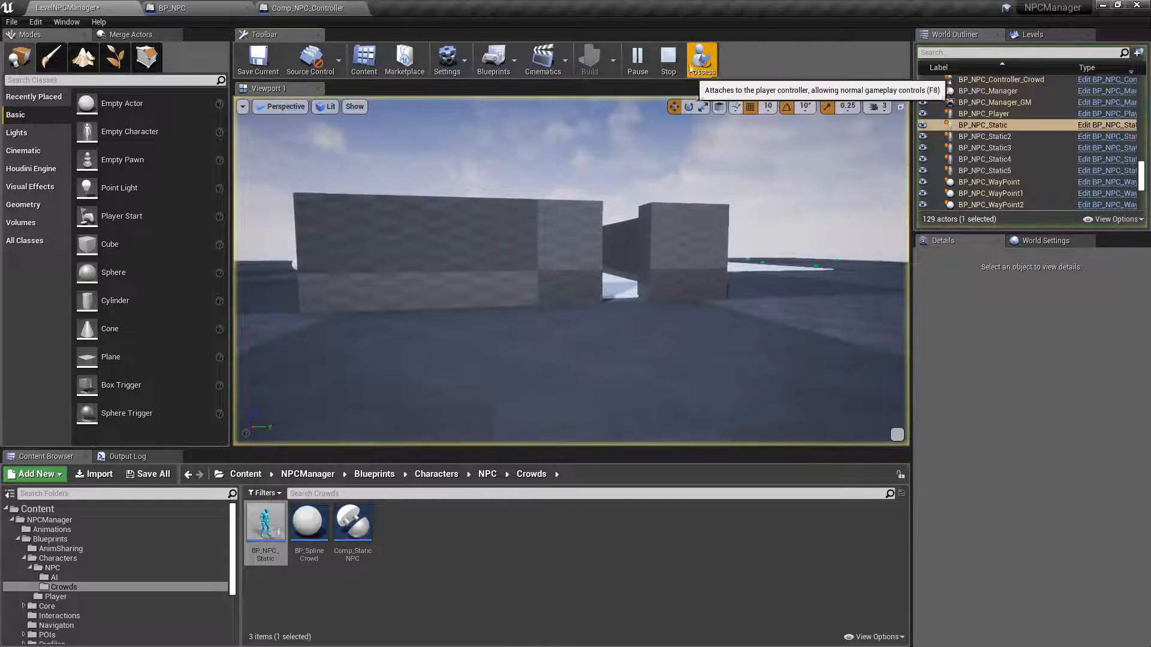
pyautogui.press('w')
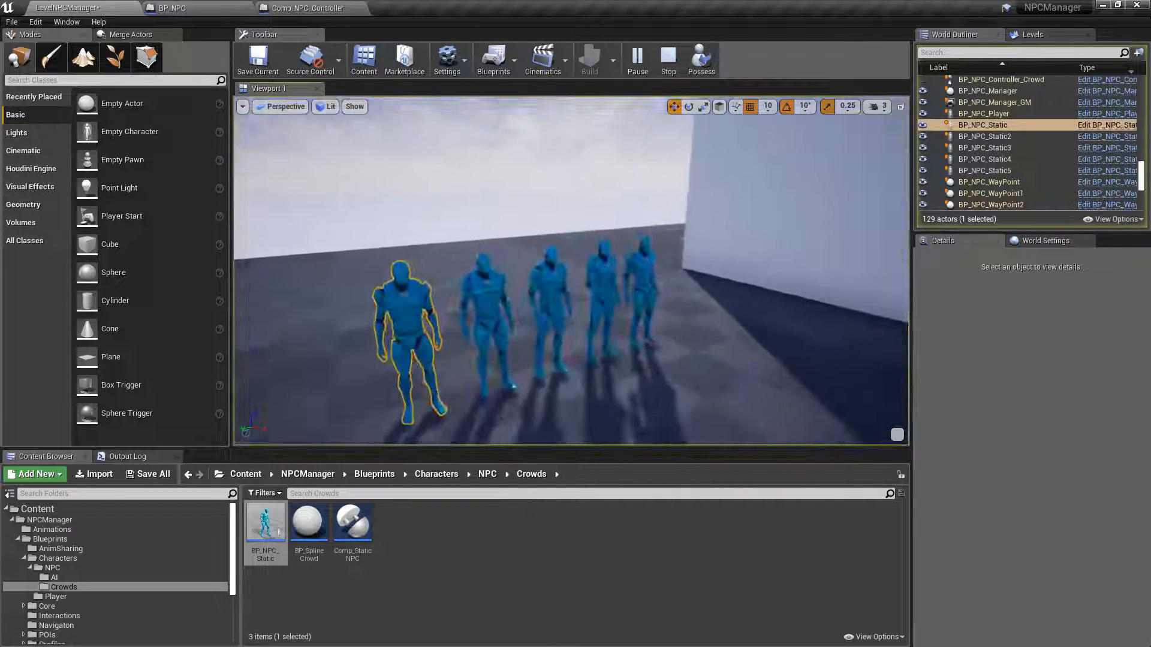
pyautogui.press('s')
pyautogui.press('d')
pyautogui.press('w')
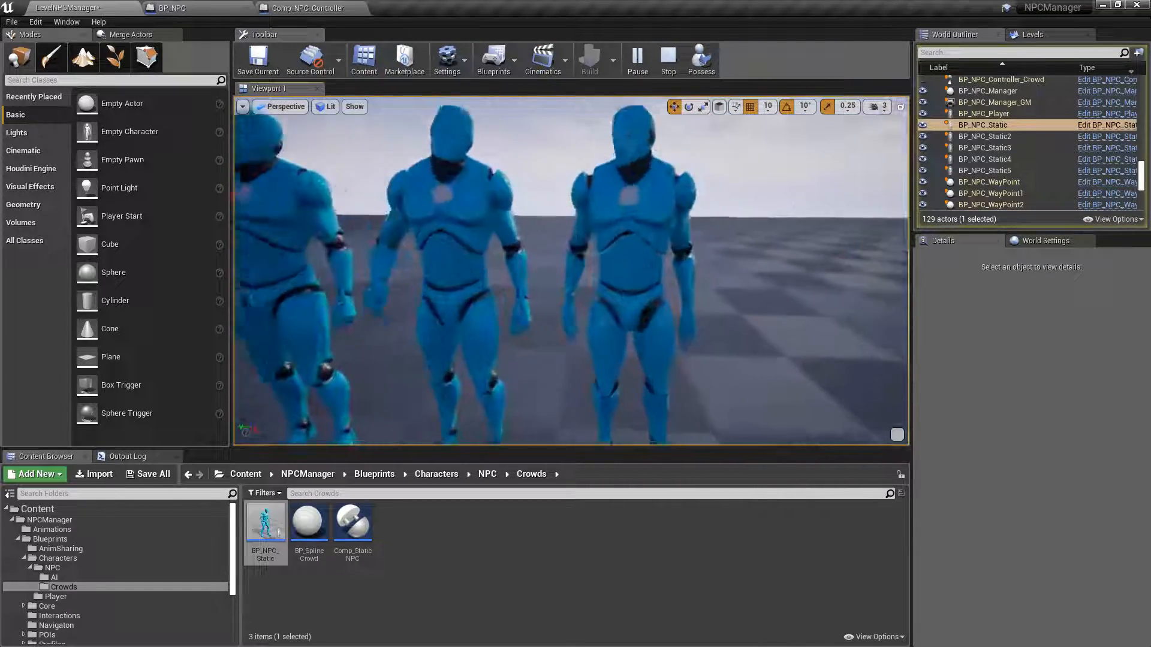
pyautogui.press('s')
pyautogui.press('d')
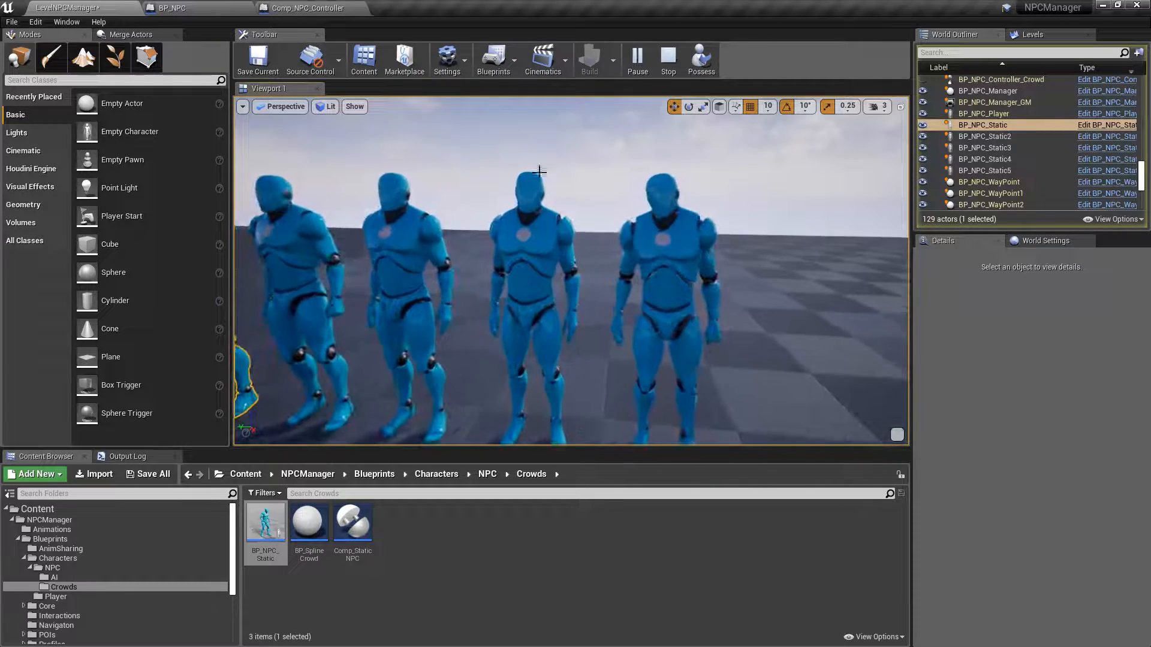
# - Repossess the player and run farther from the static NPCs, eject to examine the row up close again, and stop the play session
pyautogui.click(700, 60)
pyautogui.click(634, 172)
pyautogui.press('w')
pyautogui.hotkey('shift', 'F1')
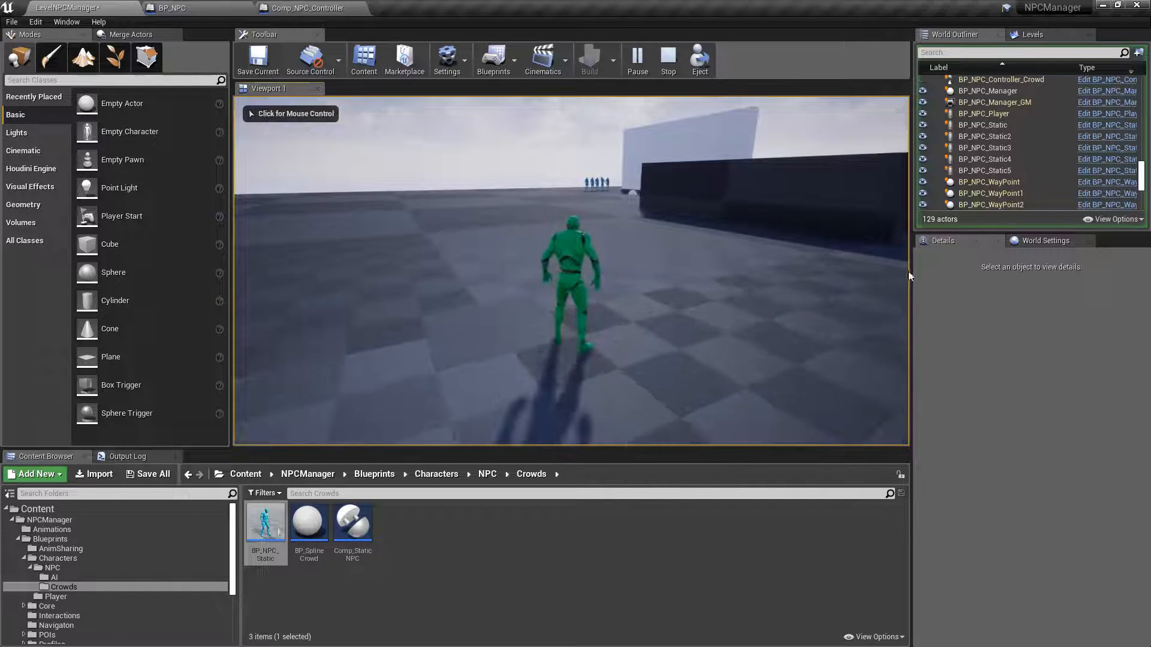
pyautogui.click(700, 60)
pyautogui.press('w')
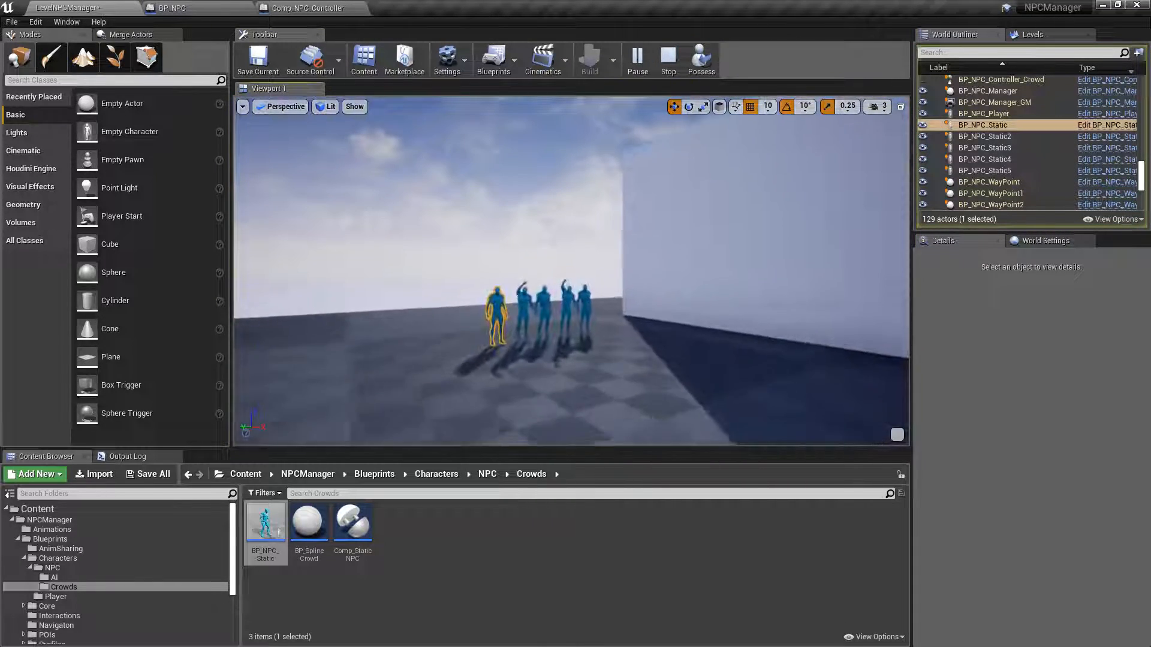
pyautogui.press('s')
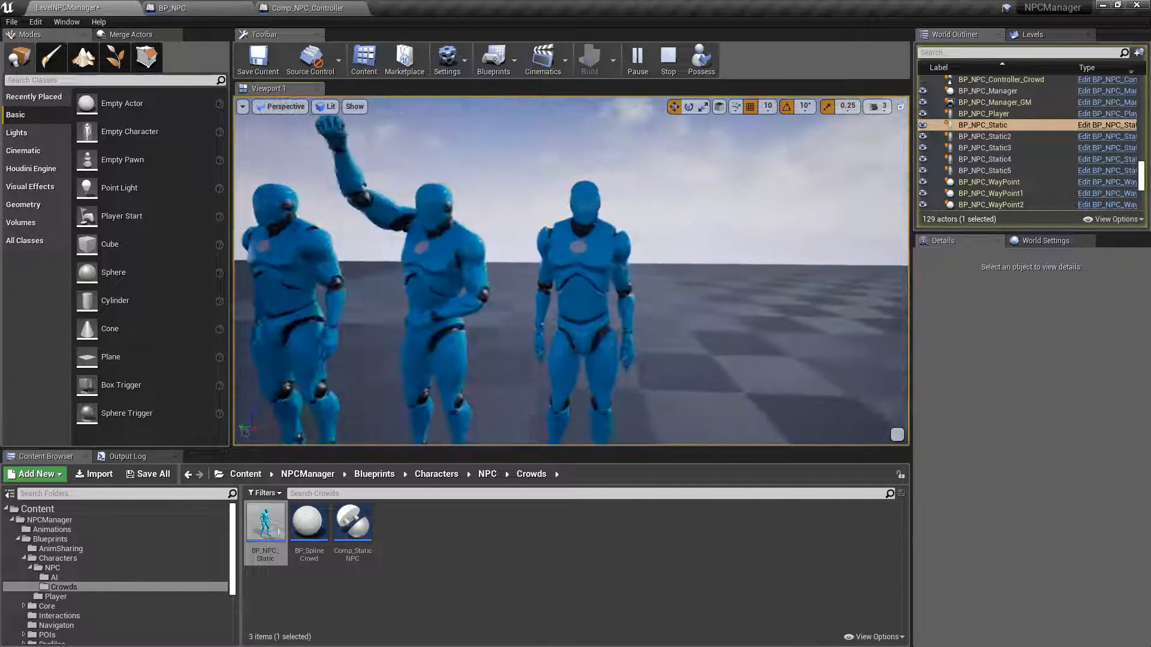
pyautogui.click(668, 59)
# - Set Mesh Forced LOD to 7 on the Comp_StaticNPC component of the second static NPC in the row
pyautogui.press('d')
pyautogui.moveTo(684, 151)
pyautogui.mouseDown(button='right')
pyautogui.moveTo(681, 173)
pyautogui.moveTo(683, 154)
pyautogui.mouseUp(button='right')
pyautogui.press('a')
pyautogui.press('d')
pyautogui.press('a')
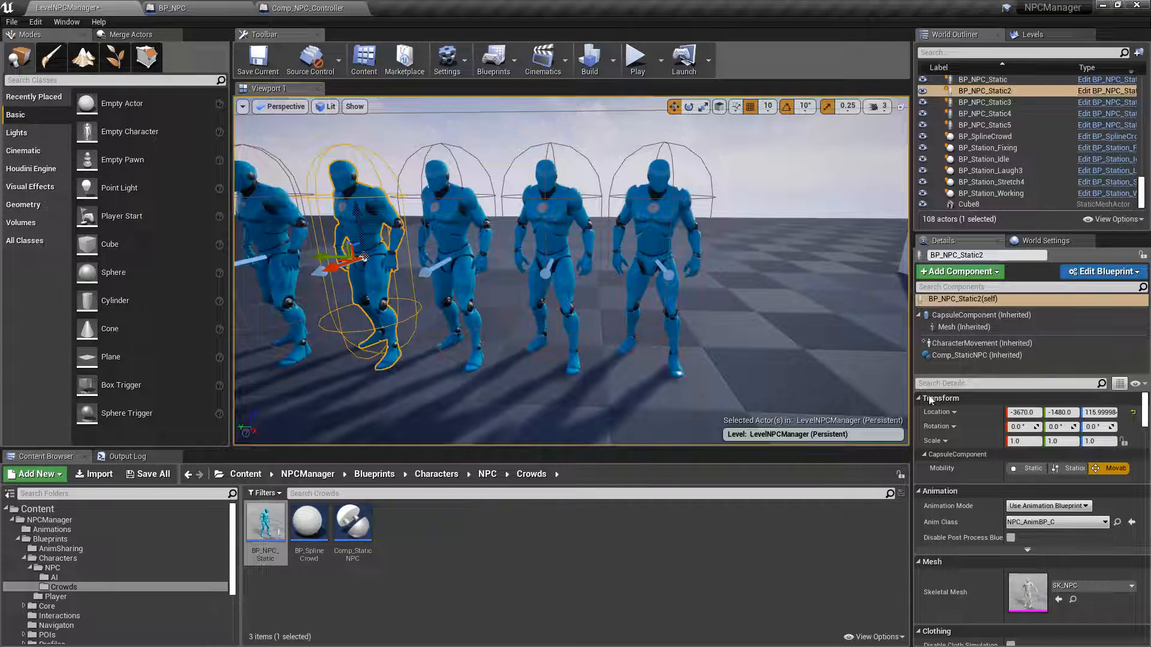
pyautogui.click(956, 354)
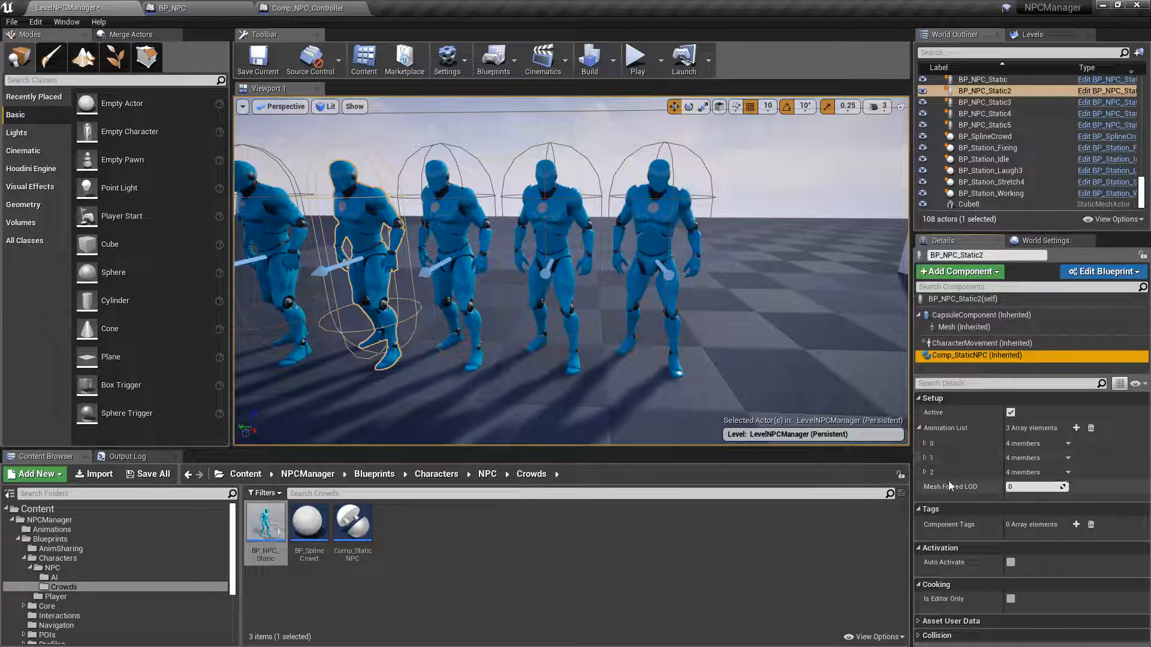
pyautogui.press('a')
pyautogui.moveTo(606, 284); pyautogui.dragTo(605, 284, button='right')
pyautogui.press('d')
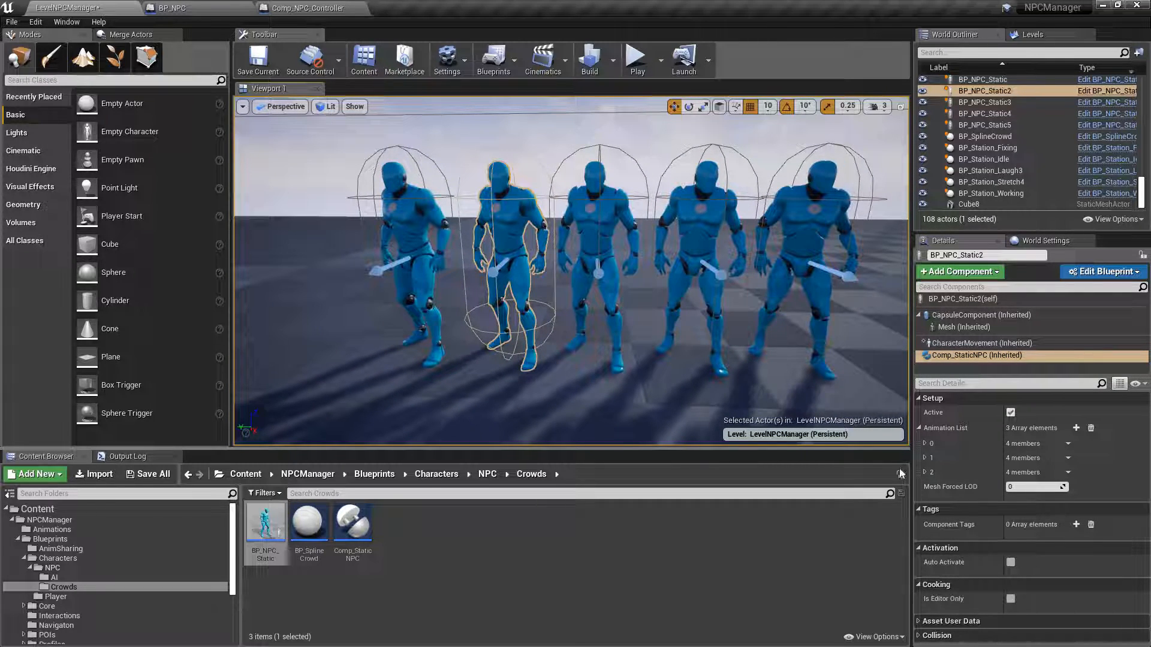
pyautogui.click(1026, 487)
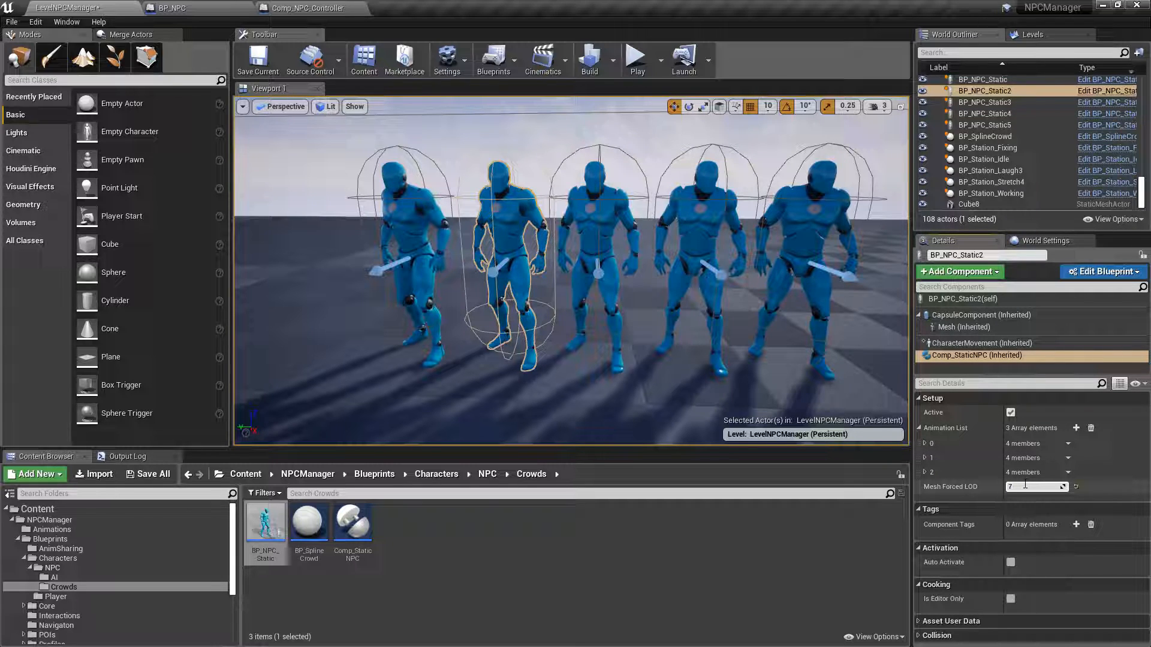
# - Set Mesh Forced LOD to 6 on the Comp_StaticNPC component of the third static NPC
pyautogui.click(597, 218)
pyautogui.click(965, 357)
pyautogui.click(1015, 487)
pyautogui.write('6')
# - Set the Mesh Forced LOD value on the Comp_StaticNPC component of the fourth static NPC
pyautogui.click(711, 225)
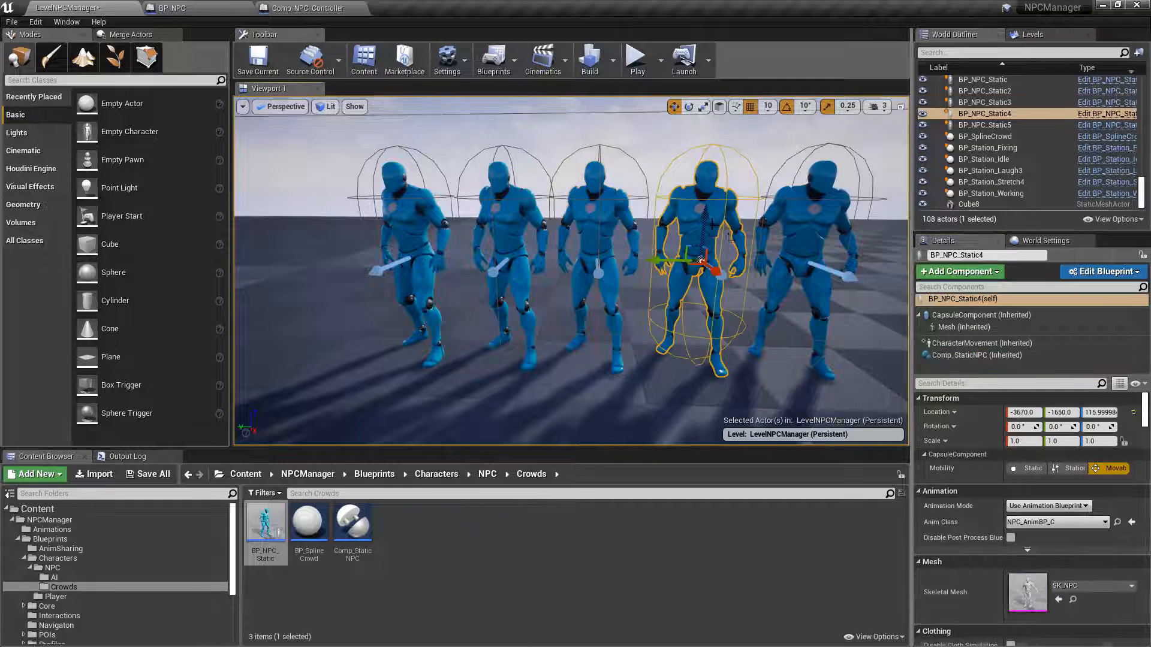
pyautogui.click(959, 356)
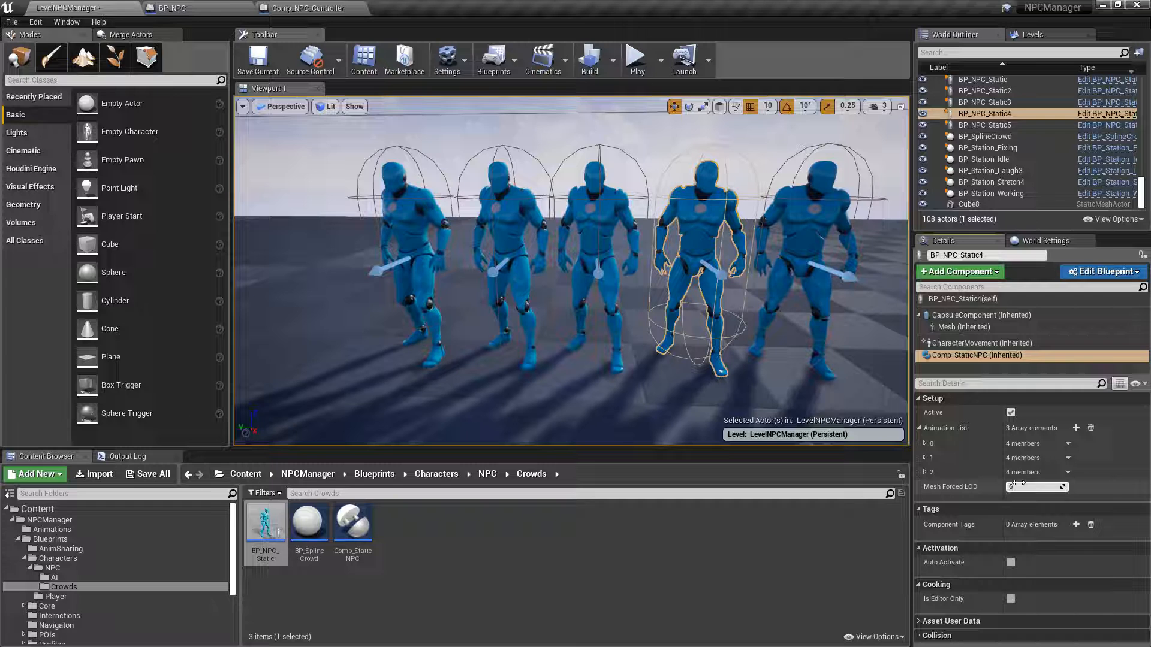
pyautogui.click(862, 302)
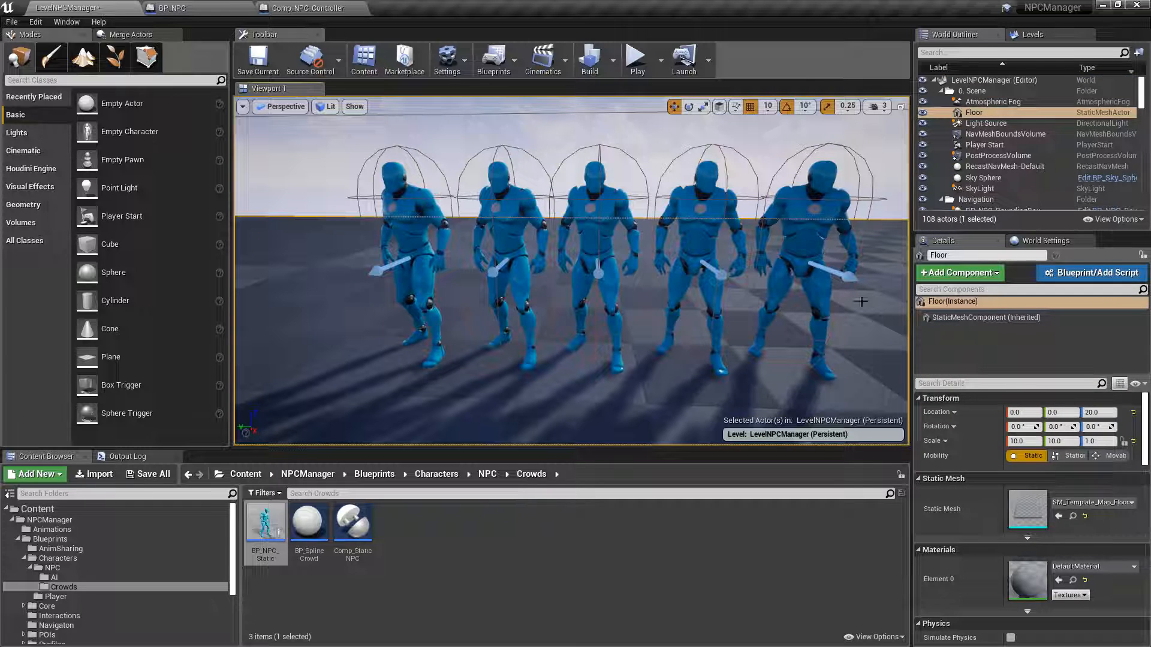
# - Set Mesh Forced LOD to 4 on the Comp_StaticNPC component of the fifth static NPC
pyautogui.click(809, 264)
pyautogui.click(959, 355)
pyautogui.click(1026, 488)
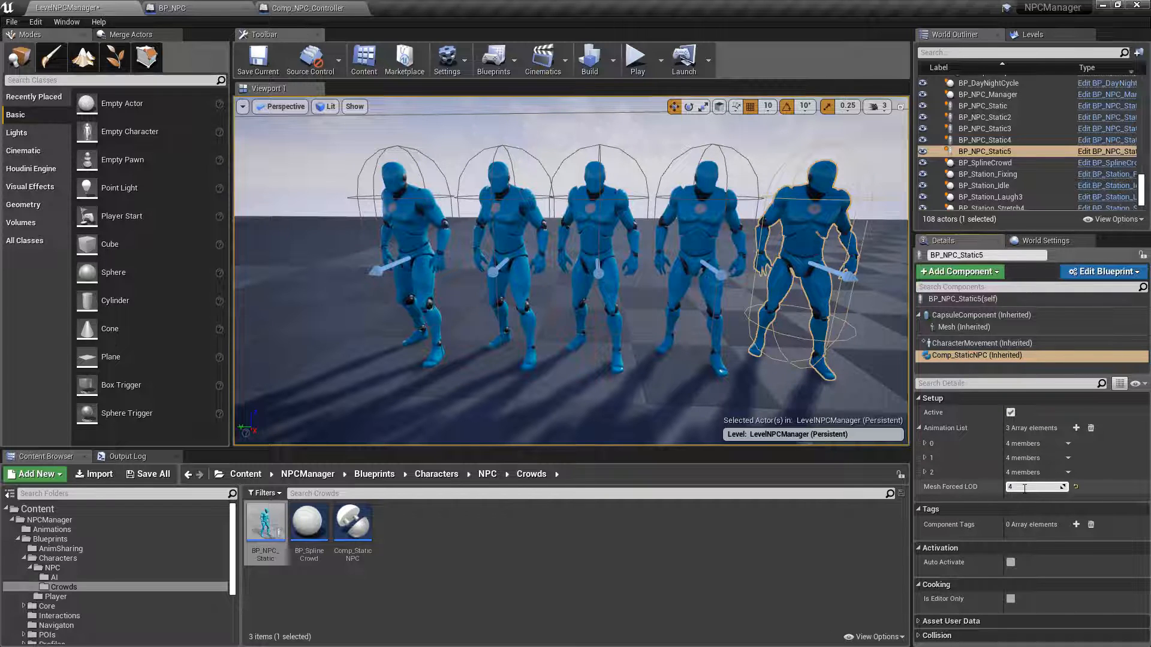
# - Play the level, compare the static NPCs' meshes at their different forced LODs, and stop the play session
pyautogui.scroll(-5, 732, 136)
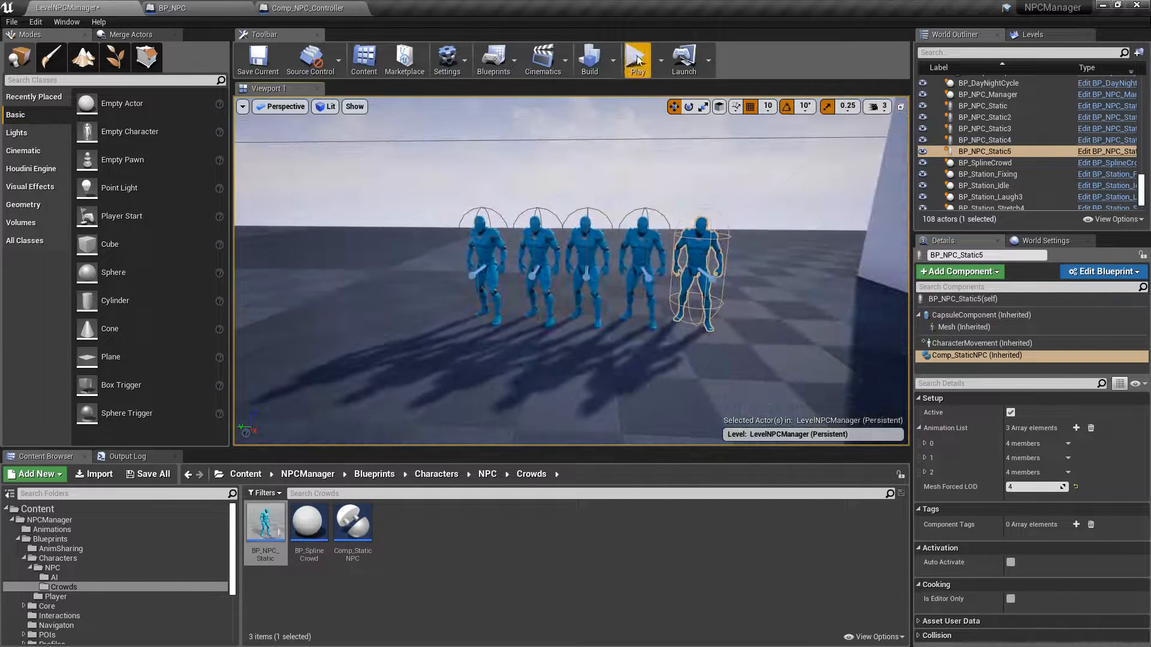
pyautogui.click(638, 59)
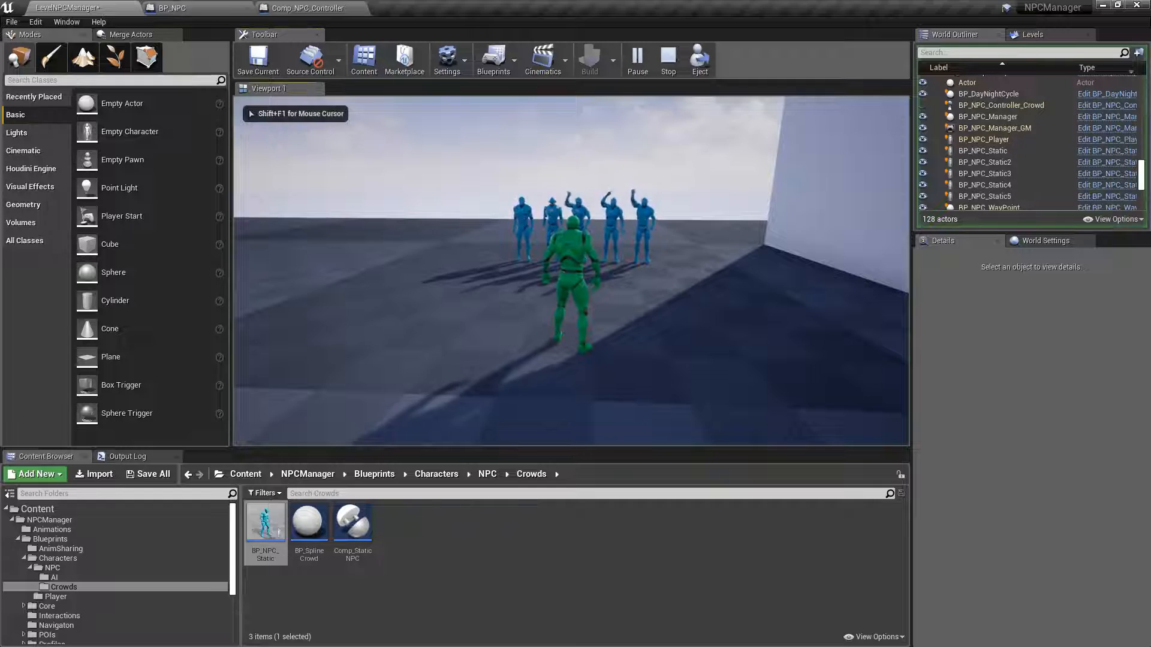
pyautogui.click(250, 109)
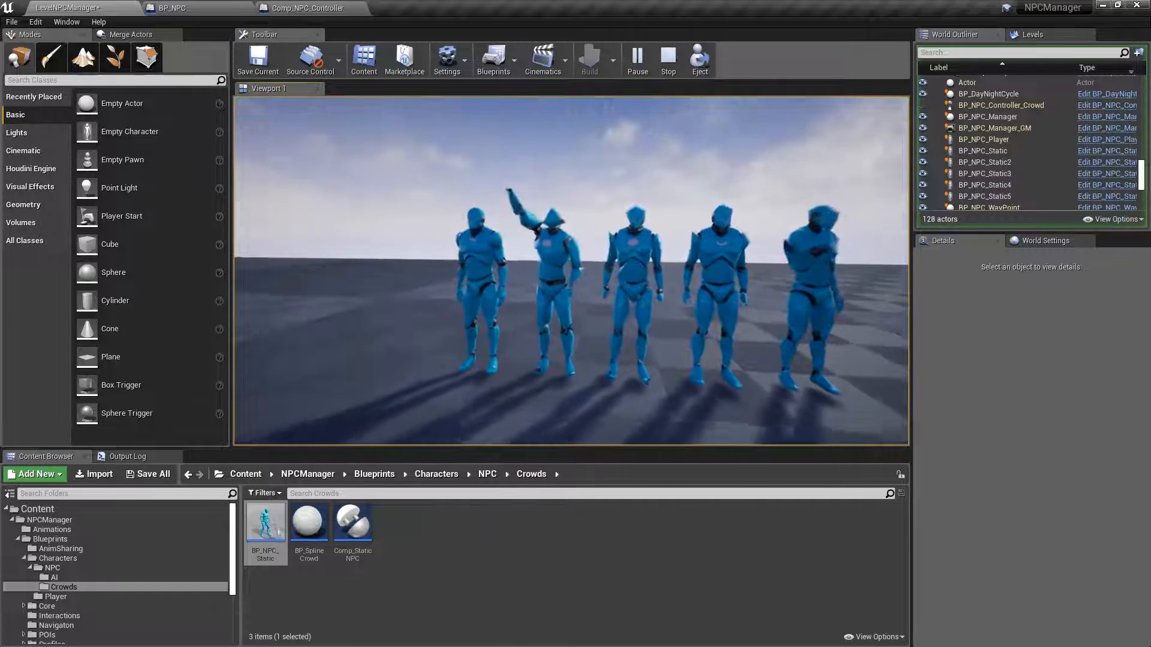
pyautogui.press('Escape')
# - Select the second static NPC in the row and review its Comp_StaticNPC component settings
pyautogui.moveTo(581, 247)
pyautogui.mouseDown(button='right')
pyautogui.moveTo(696, 251)
pyautogui.moveTo(576, 207)
pyautogui.moveTo(579, 240)
pyautogui.moveTo(592, 217)
pyautogui.moveTo(592, 231)
pyautogui.mouseUp(button='right')
pyautogui.press('w')
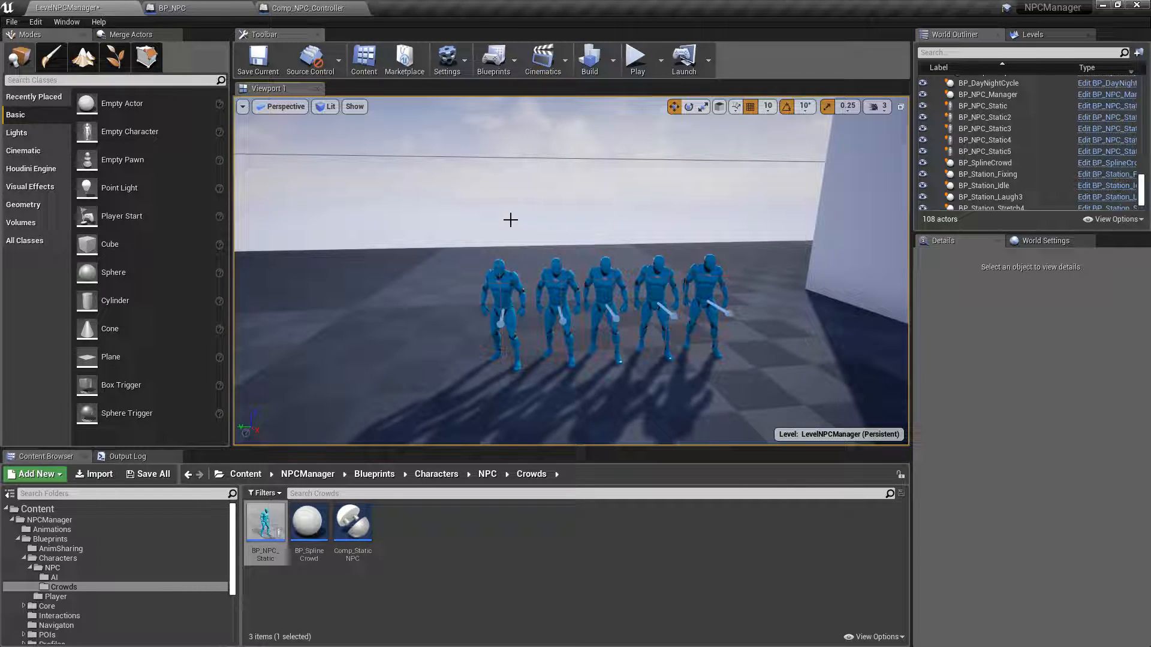
pyautogui.click(558, 276)
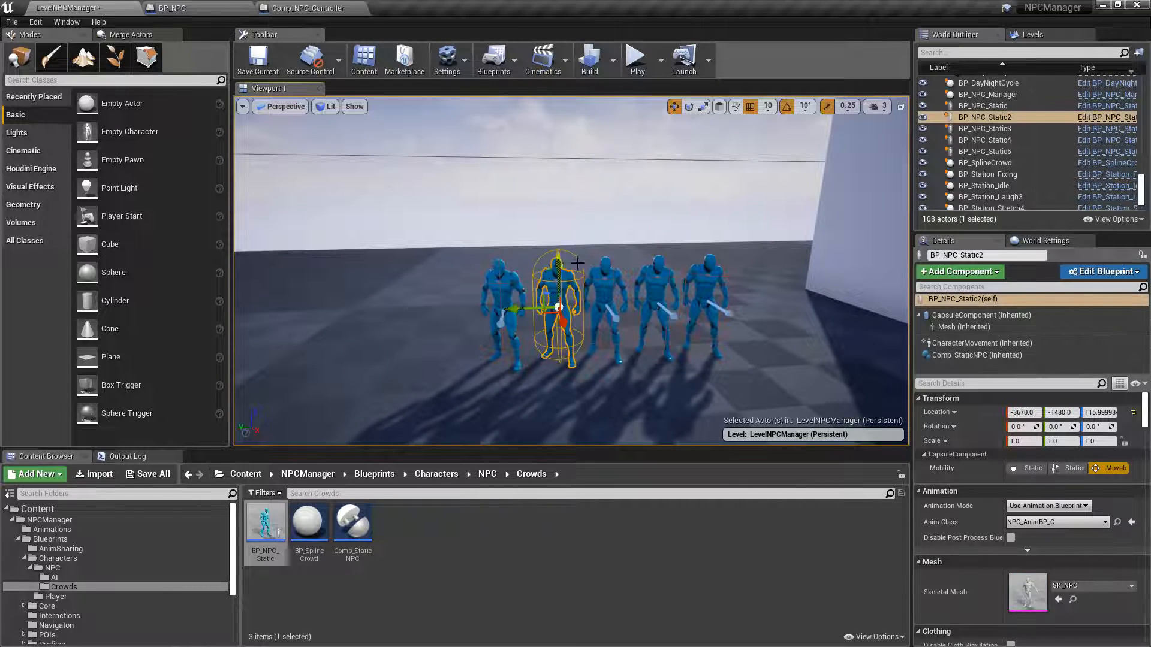
pyautogui.click(973, 353)
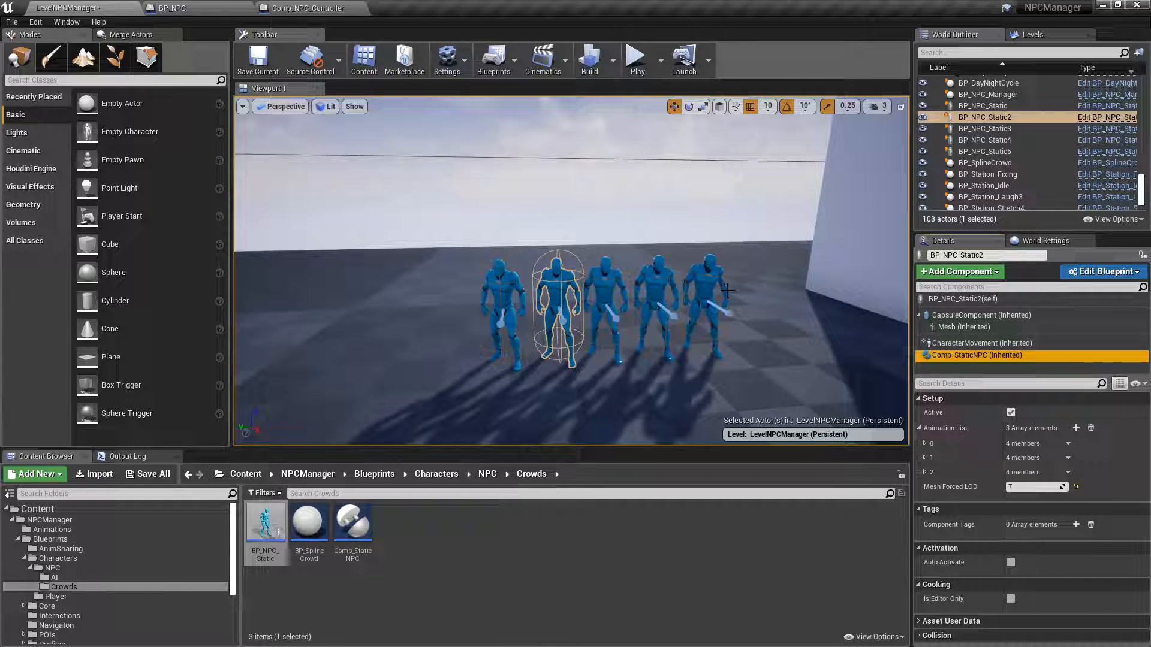
pyautogui.moveTo(508, 197)
pyautogui.mouseDown(button='right')
pyautogui.moveTo(690, 207)
pyautogui.moveTo(492, 198)
pyautogui.moveTo(508, 197)
pyautogui.mouseUp(button='right')
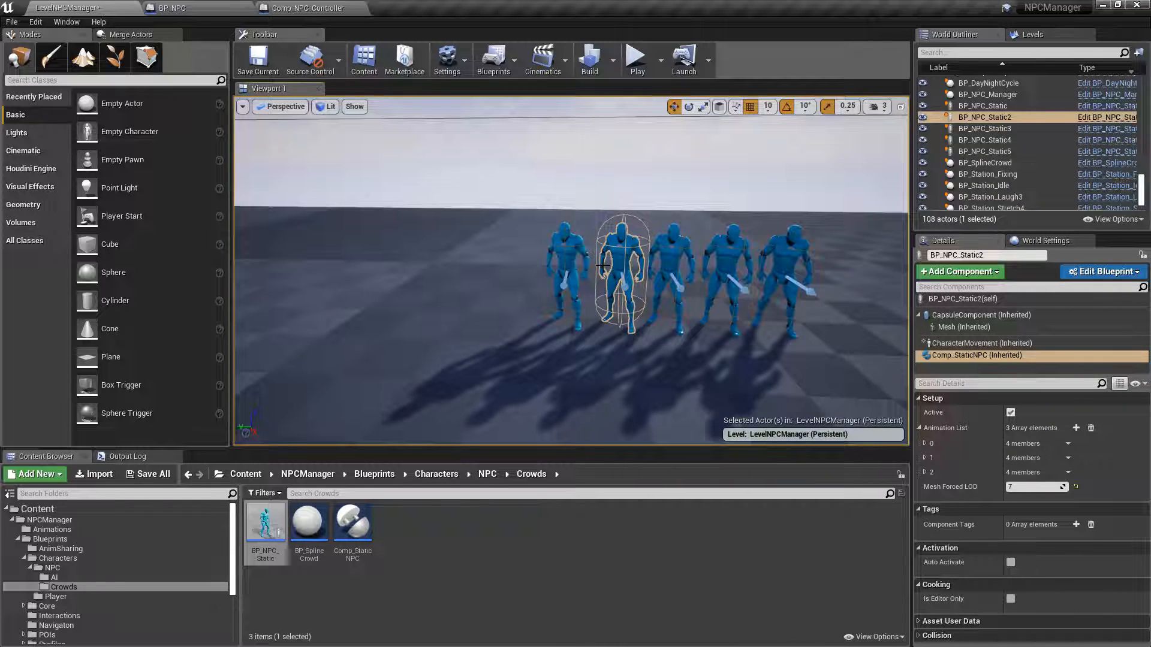
# - Delete all five static NPCs in the row from the level
pyautogui.click(573, 242)
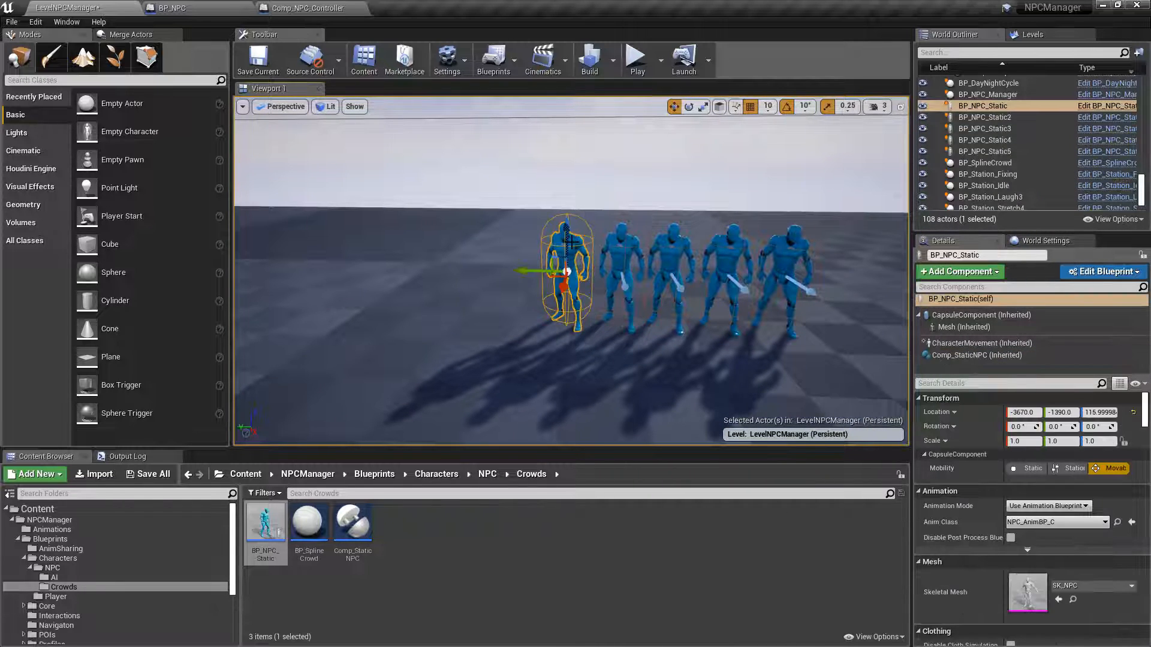
pyautogui.press('Delete')
pyautogui.click(617, 252)
pyautogui.press('Delete')
pyautogui.click(672, 252)
pyautogui.press('Delete')
pyautogui.click(730, 264)
pyautogui.press('Delete')
pyautogui.click(793, 258)
pyautogui.press('Delete')
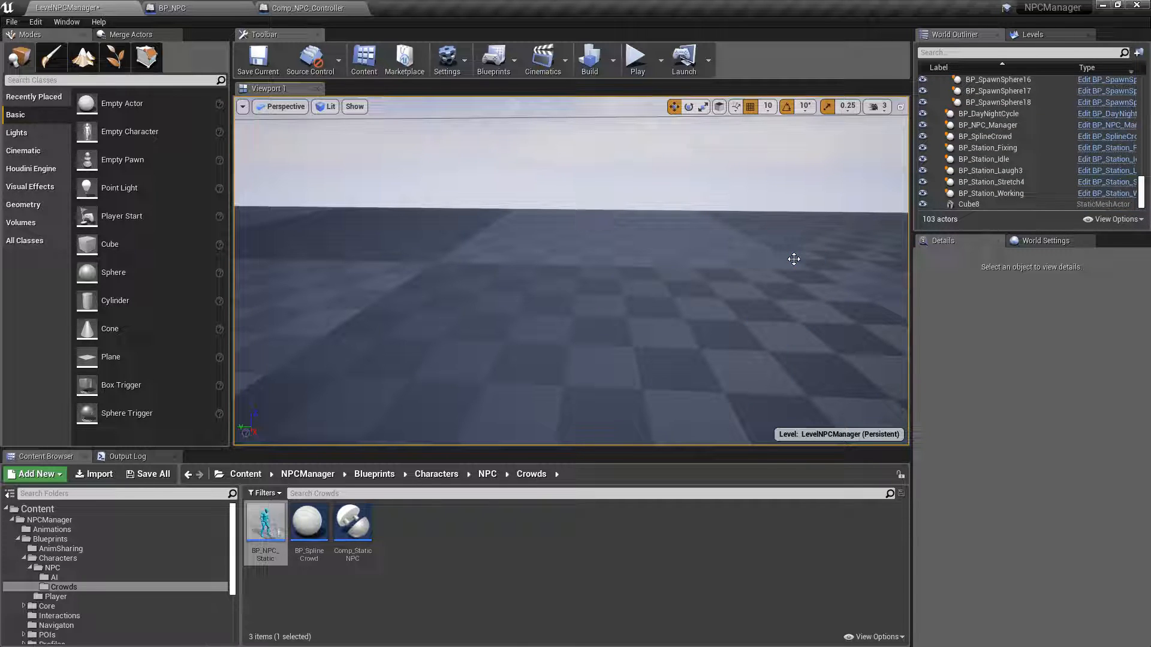
# - Select the BP_SplineCrowd actor in the far corner of the level and examine its closed spline path and Setup settings
pyautogui.scroll(-8, 786, 263)
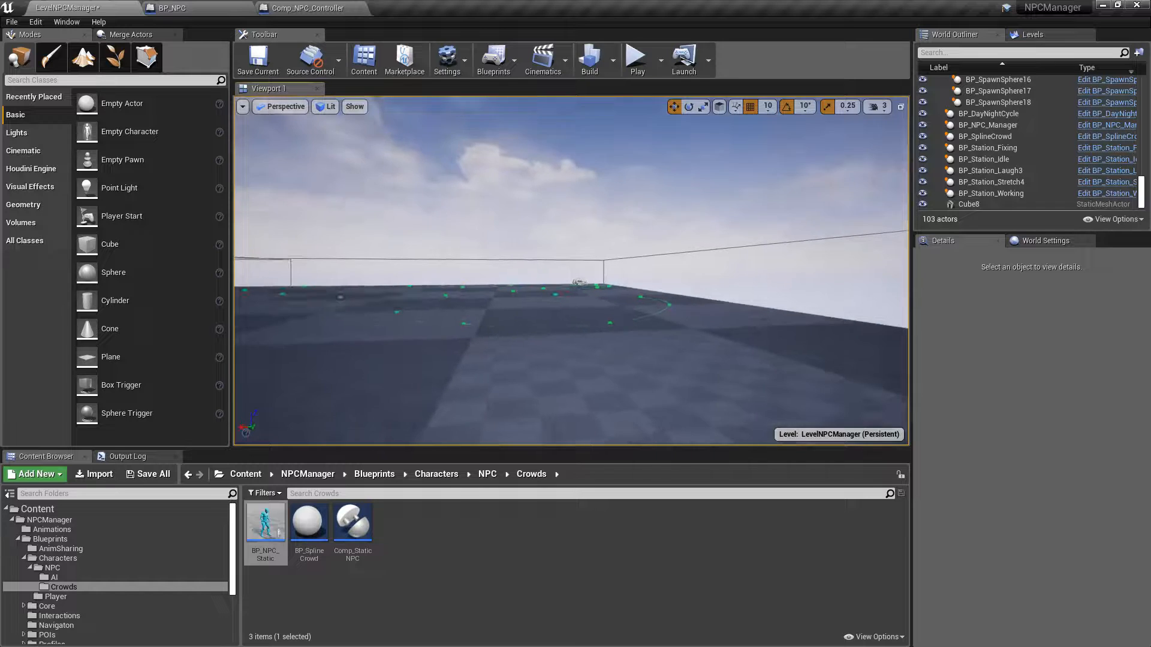
pyautogui.scroll(5, 786, 264)
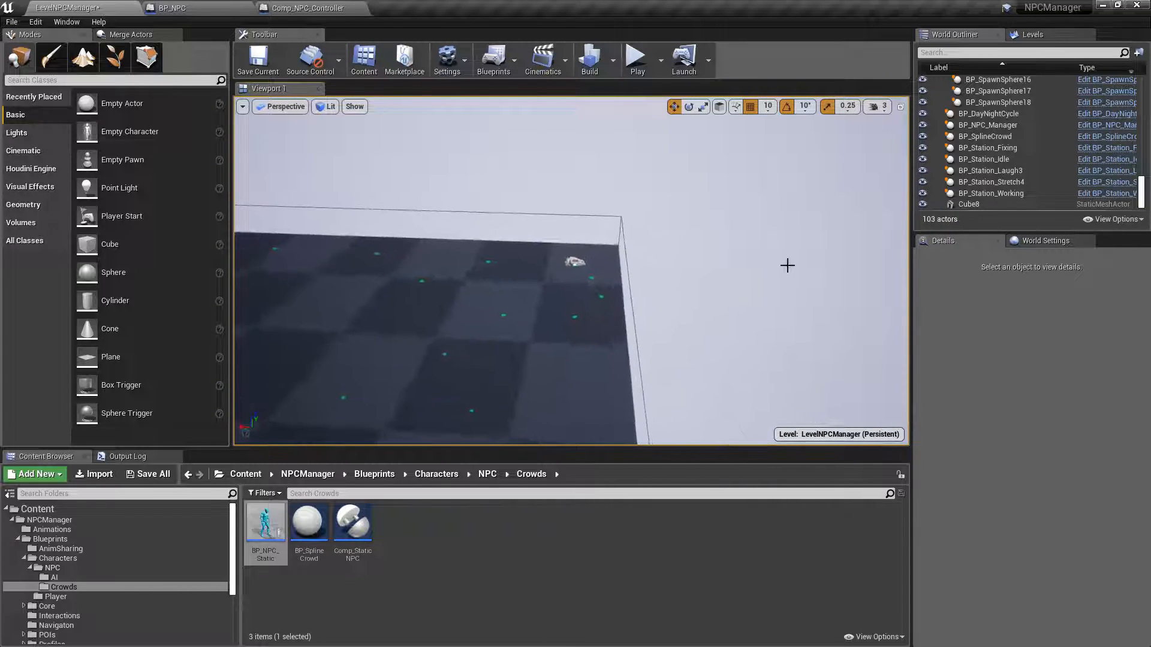
pyautogui.click(572, 262)
pyautogui.moveTo(620, 238); pyautogui.dragTo(663, 189, button='right')
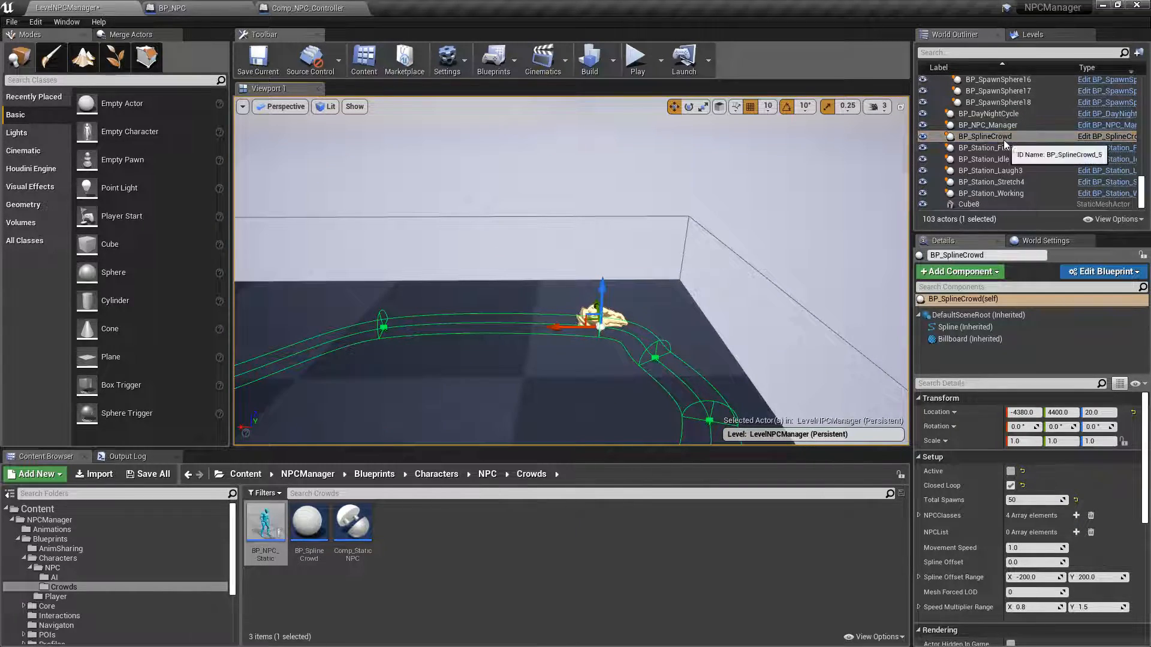
pyautogui.moveTo(656, 275); pyautogui.dragTo(503, 300, button='right')
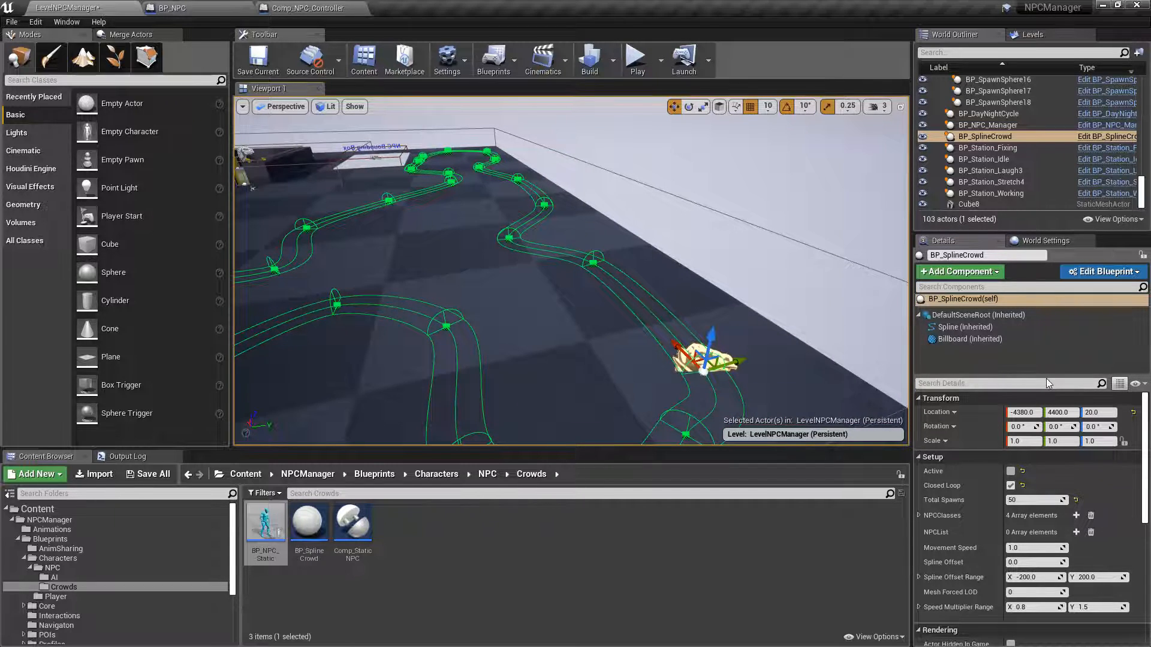
pyautogui.moveTo(1046, 376); pyautogui.dragTo(1046, 357)
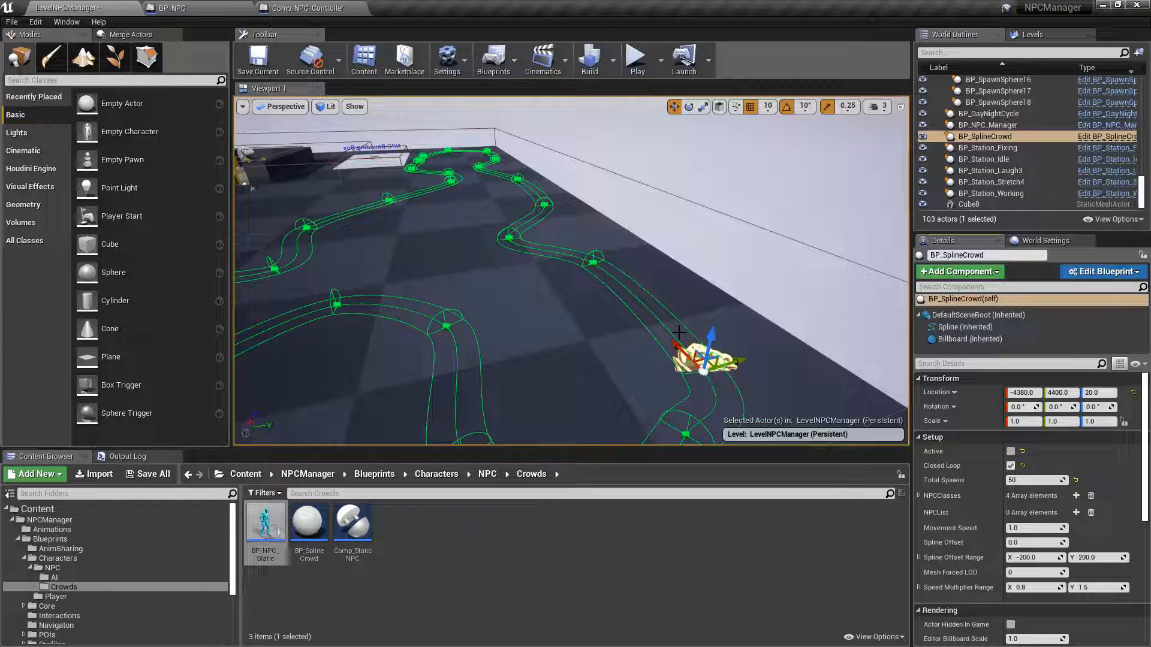
pyautogui.moveTo(679, 333); pyautogui.dragTo(557, 329, button='right')
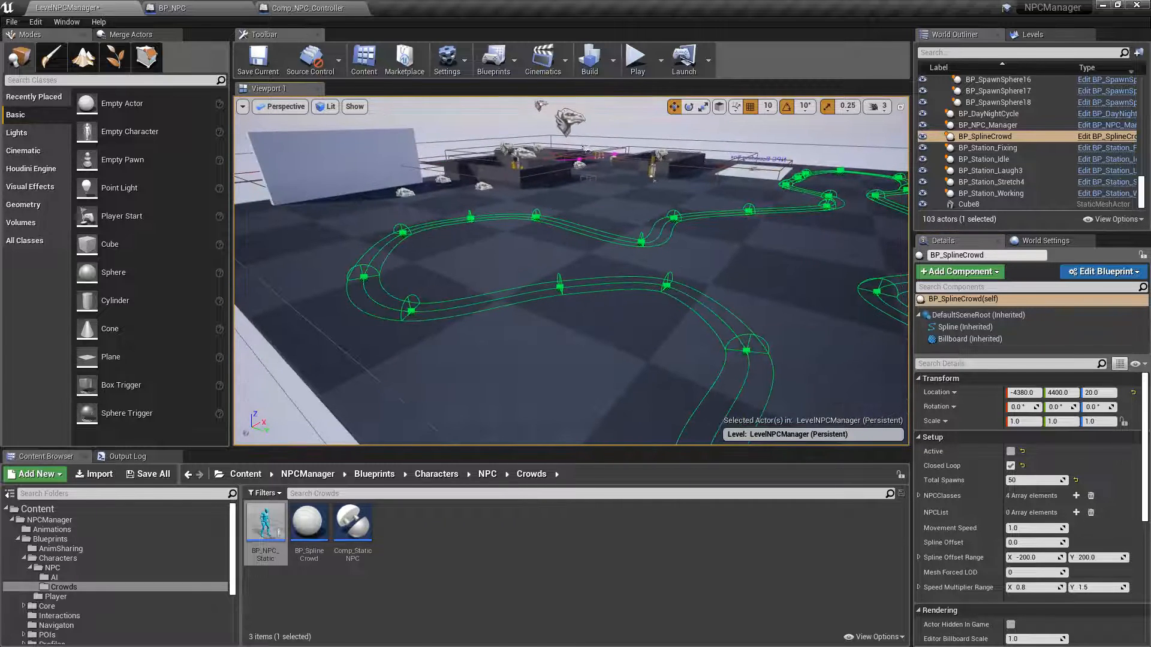
pyautogui.moveTo(503, 372); pyautogui.dragTo(648, 405, button='right')
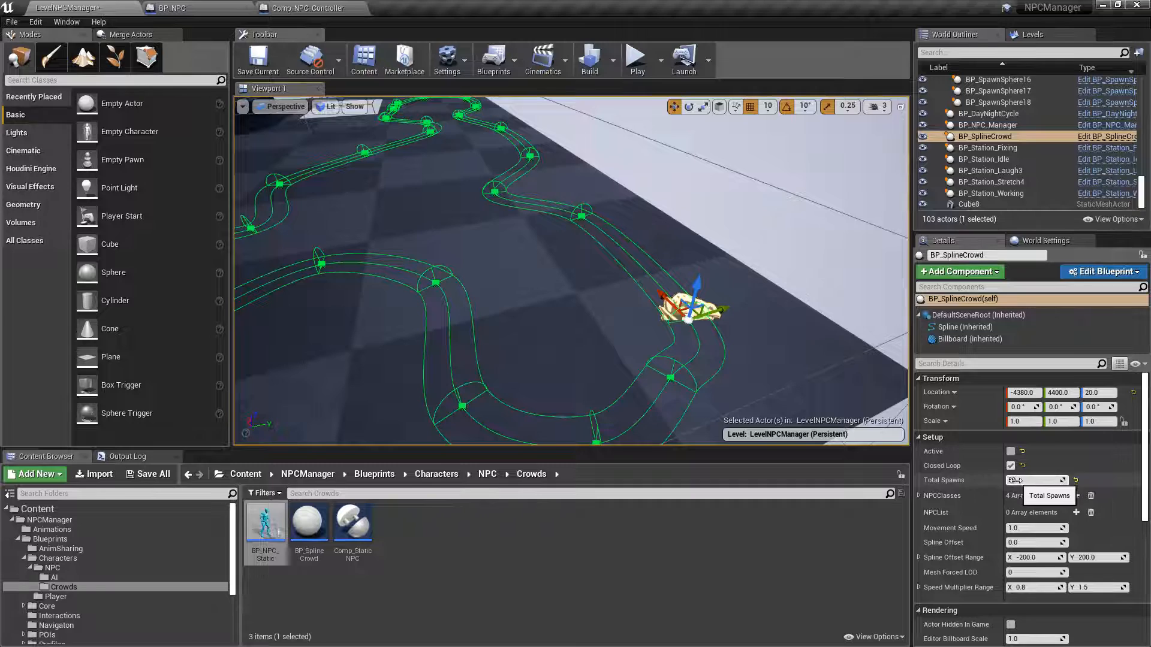
# - Review the NPC classes assigned in the BP_SplineCrowd actor's NPCClasses array
pyautogui.click(919, 496)
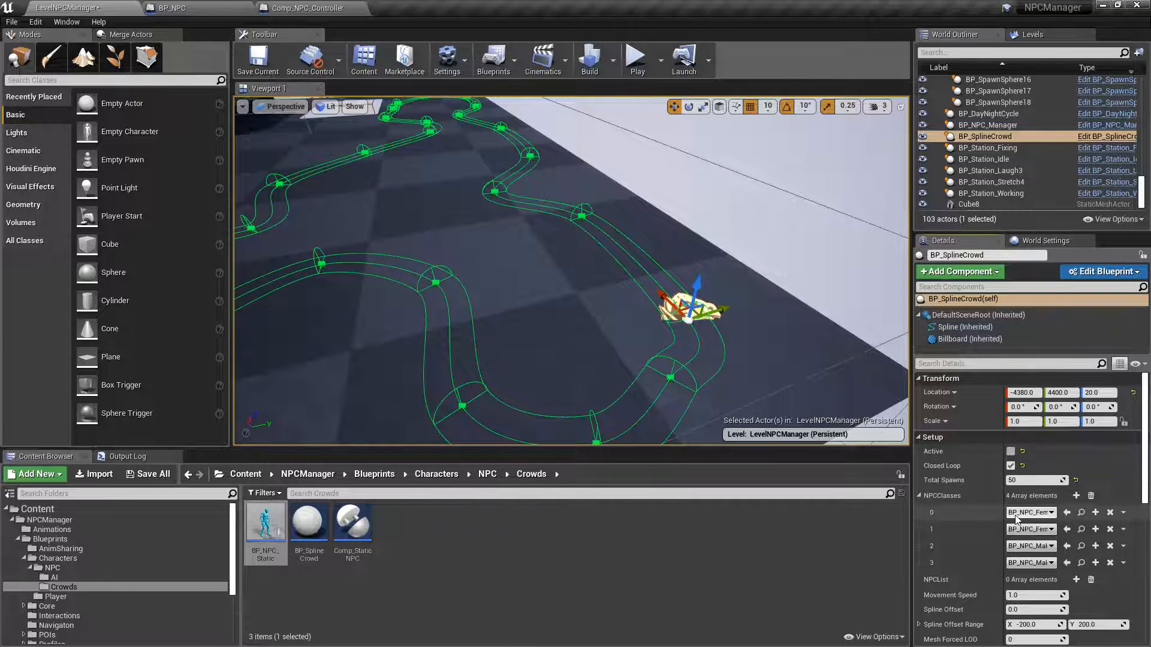
pyautogui.moveTo(1000, 519); pyautogui.dragTo(982, 520)
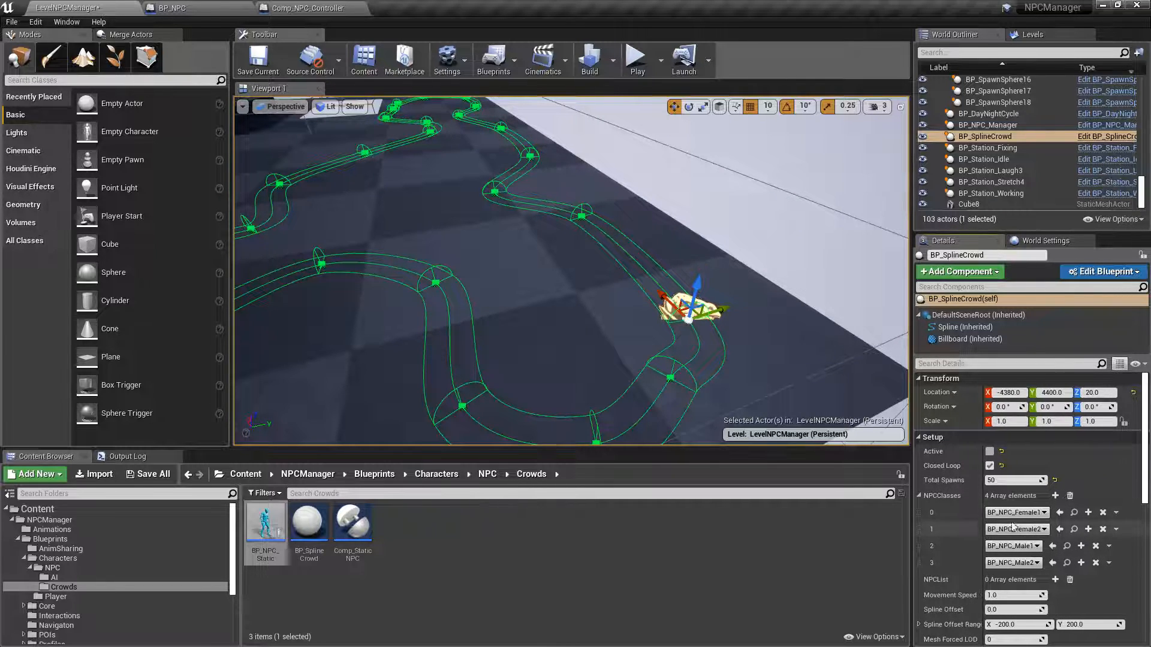
pyautogui.click(920, 495)
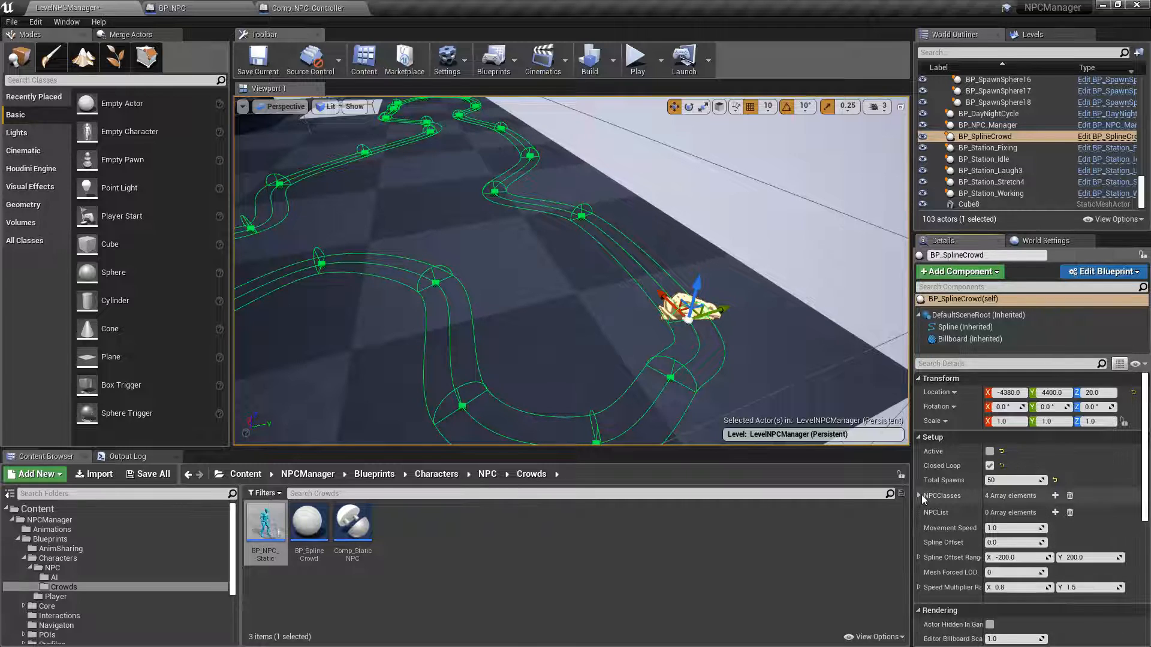
pyautogui.moveTo(984, 515); pyautogui.dragTo(1001, 514)
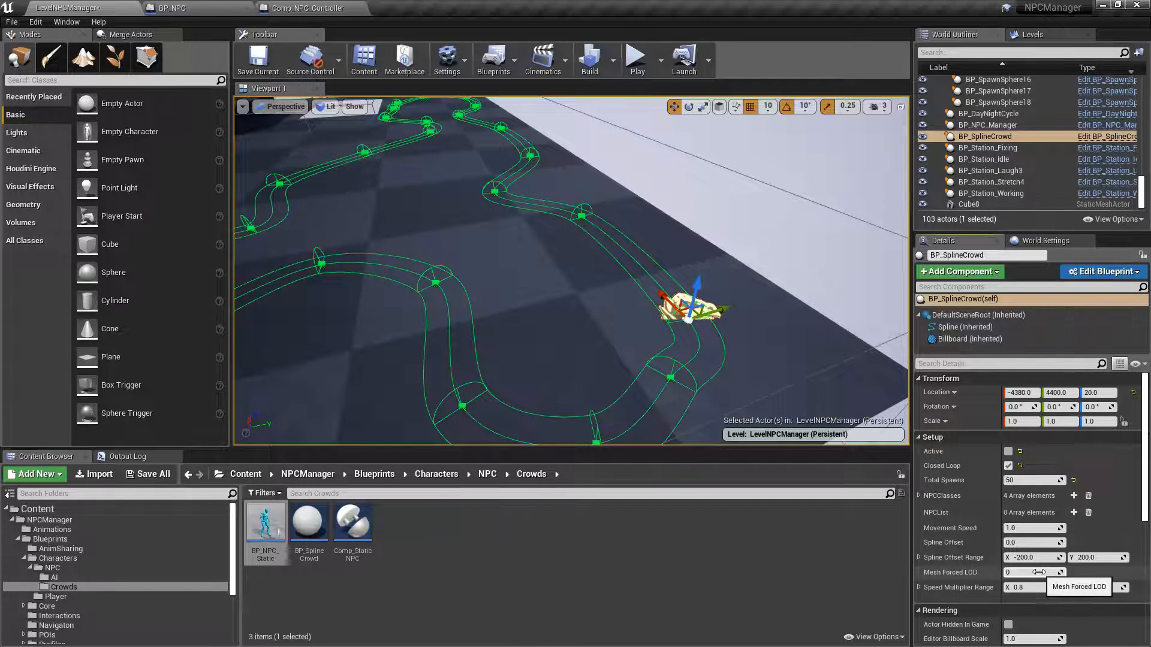
pyautogui.click(660, 60)
pyautogui.click(681, 163)
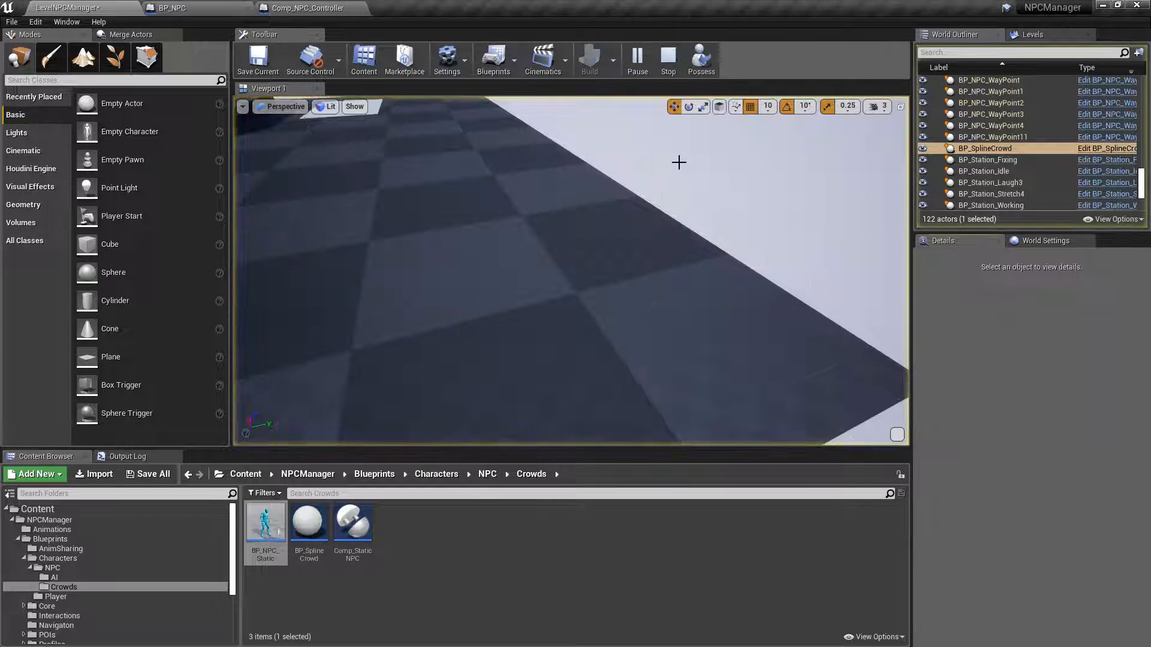
pyautogui.click(700, 60)
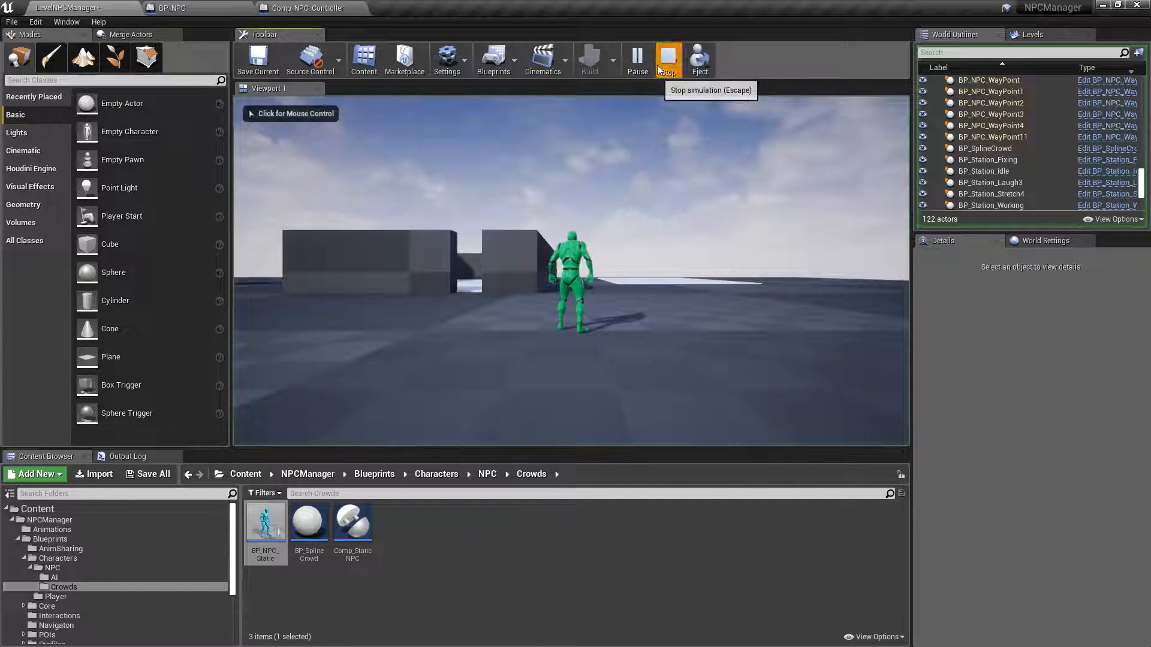
pyautogui.click(659, 69)
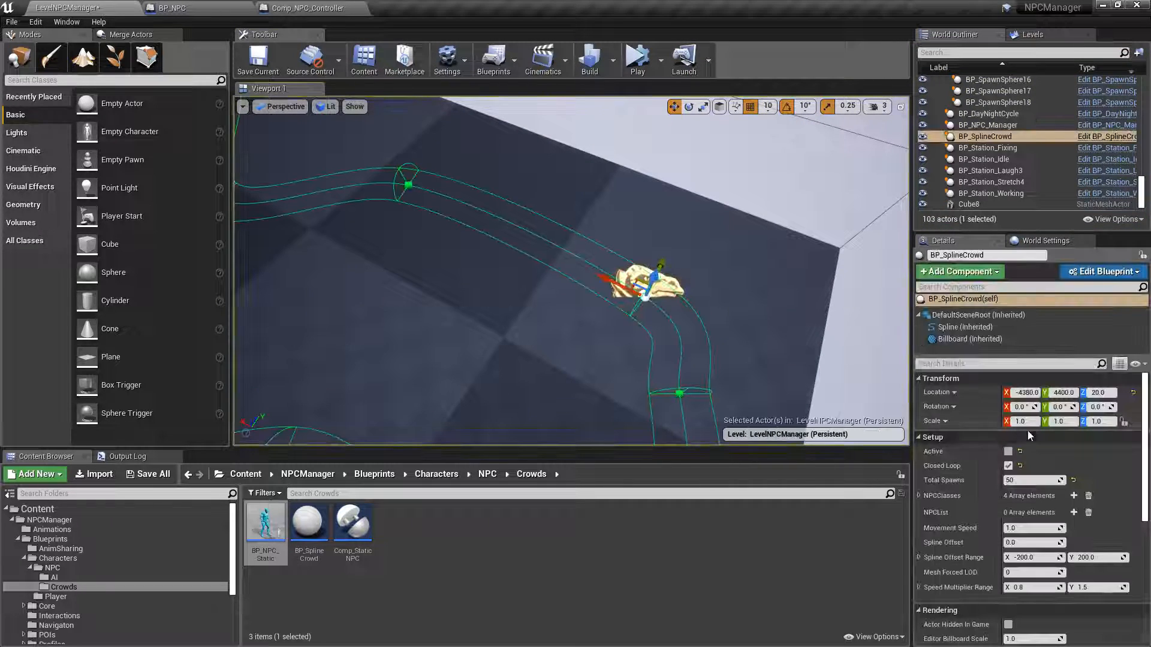
# - Activate the BP_SplineCrowd actor and simulate the level
pyautogui.click(1007, 453)
pyautogui.moveTo(659, 175); pyautogui.dragTo(618, 157, button='right')
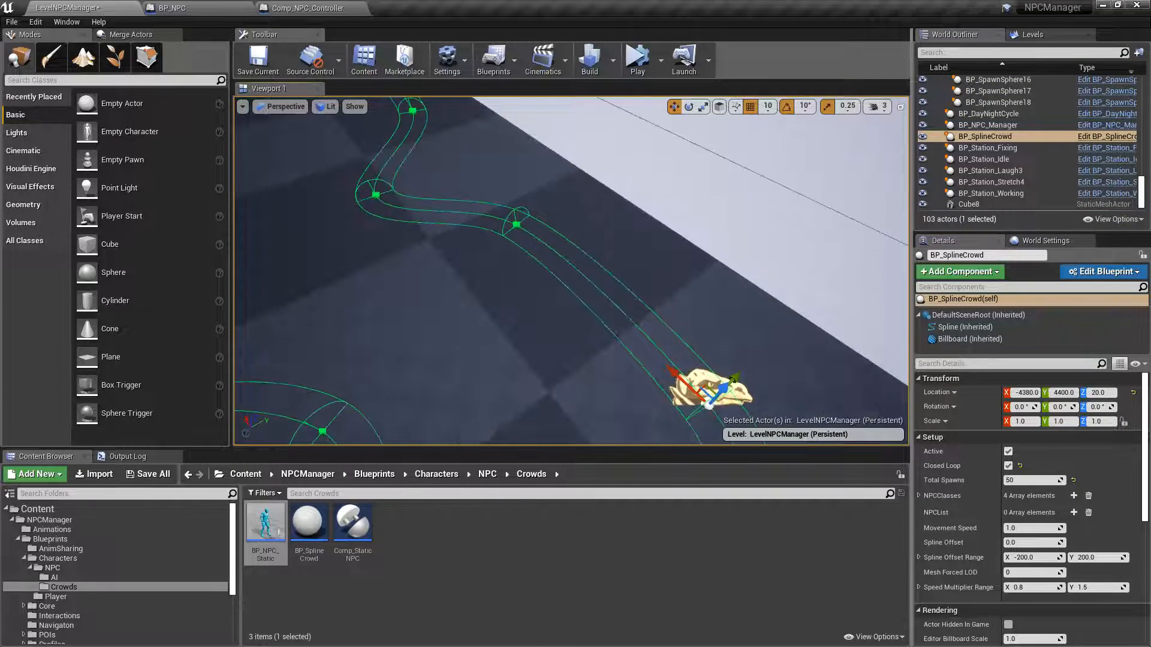
pyautogui.click(638, 60)
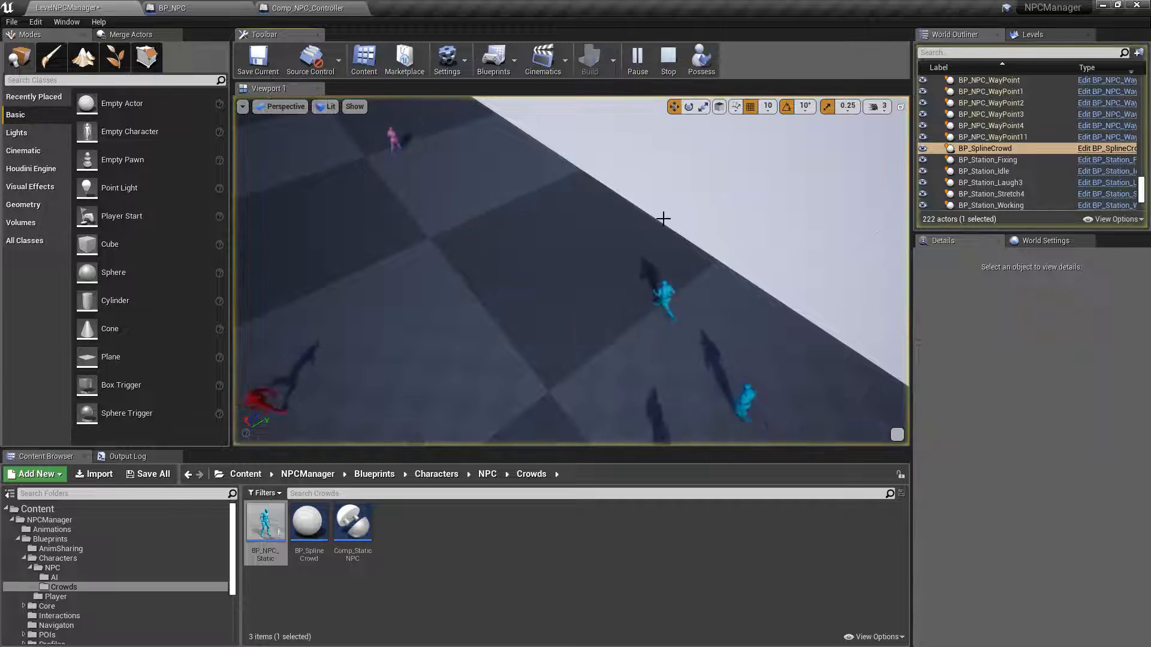
# - Select BP_SplineCrowd in the running simulation and watch from several angles how its NPCs follow the spline path
pyautogui.moveTo(571, 270); pyautogui.dragTo(798, 273, button='right')
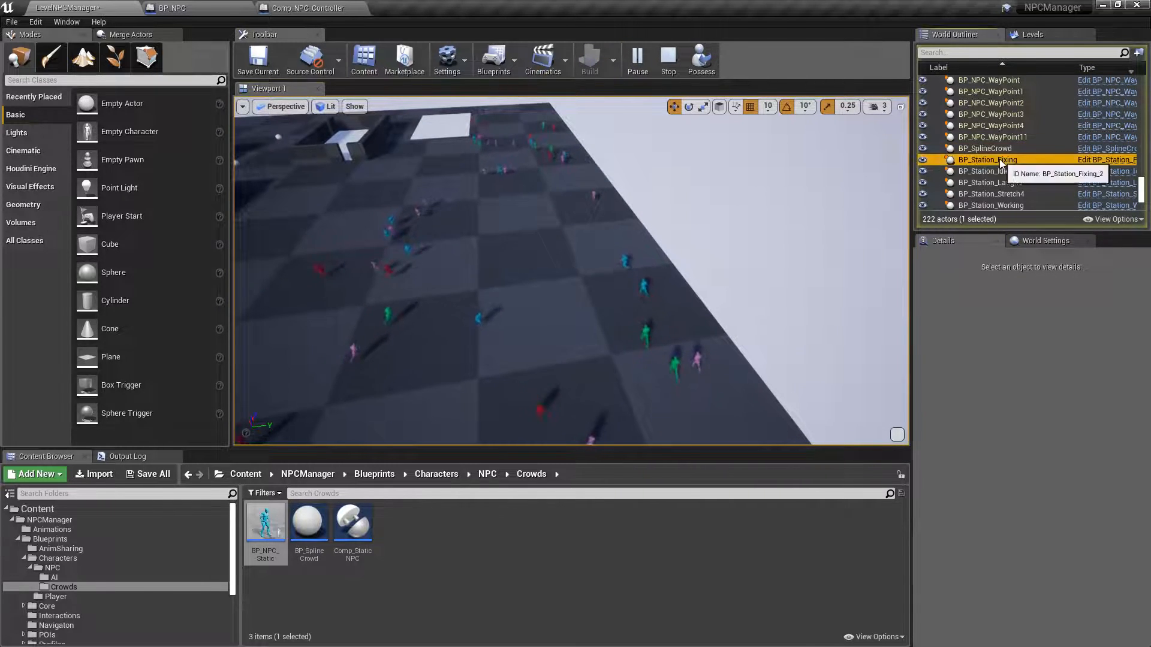
pyautogui.doubleClick(998, 150)
pyautogui.moveTo(571, 270); pyautogui.dragTo(533, 222, button='right')
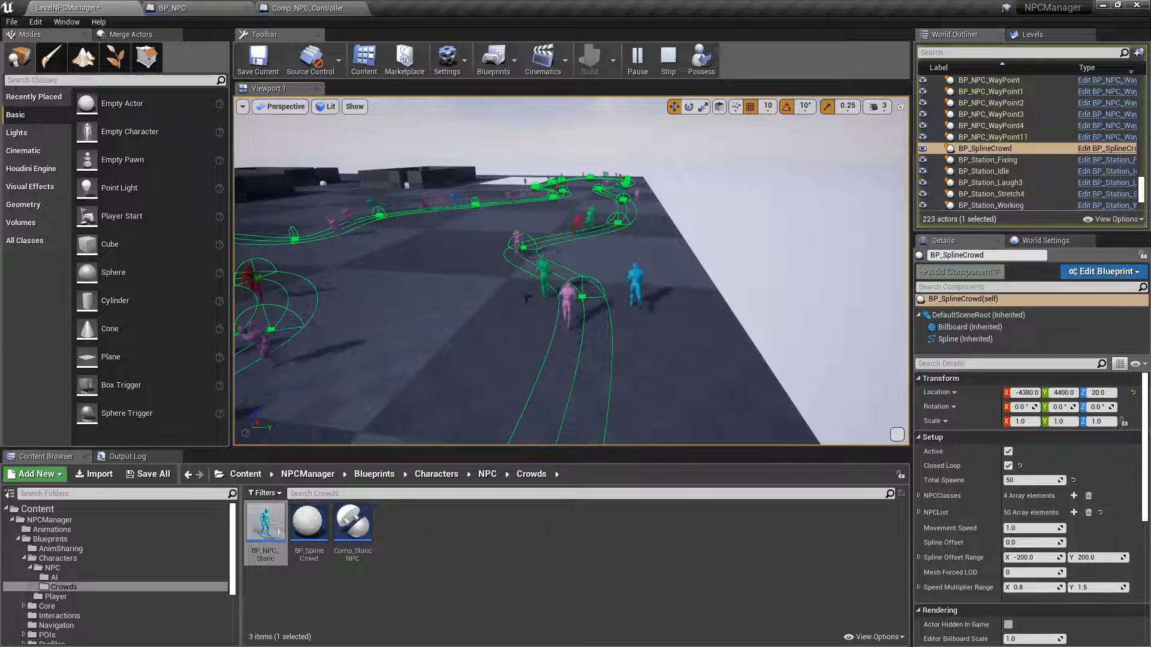
pyautogui.press('s')
pyautogui.moveTo(591, 302); pyautogui.dragTo(638, 294, button='right')
pyautogui.moveTo(533, 368); pyautogui.dragTo(535, 361, button='right')
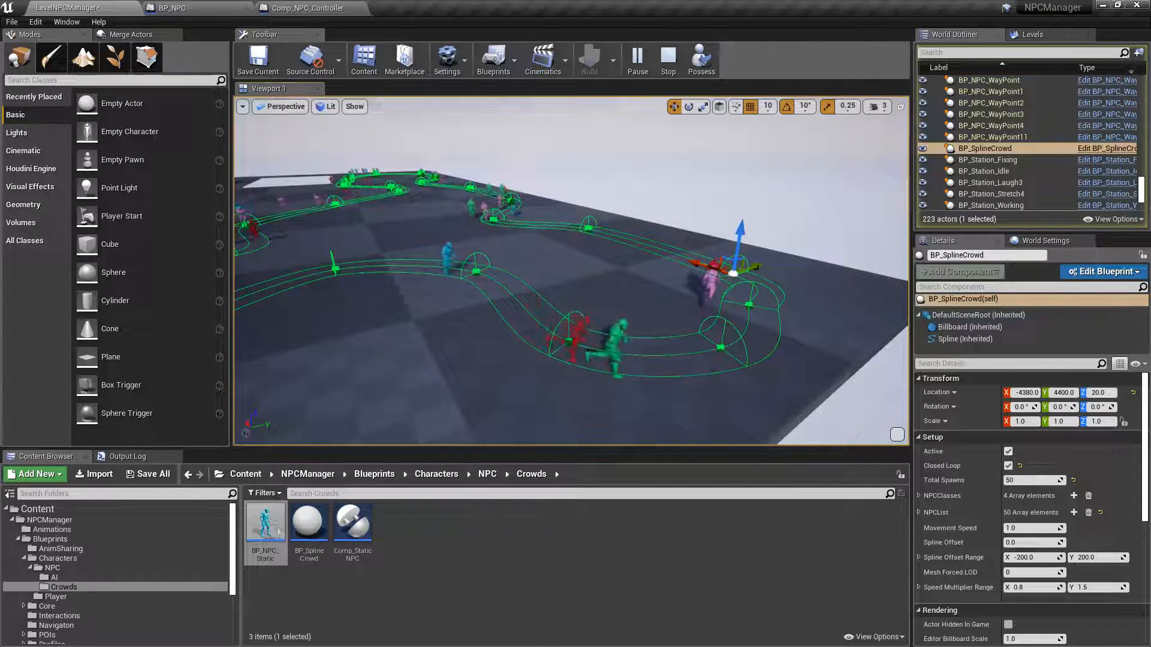
pyautogui.press('w')
pyautogui.moveTo(631, 331); pyautogui.dragTo(642, 378, button='right')
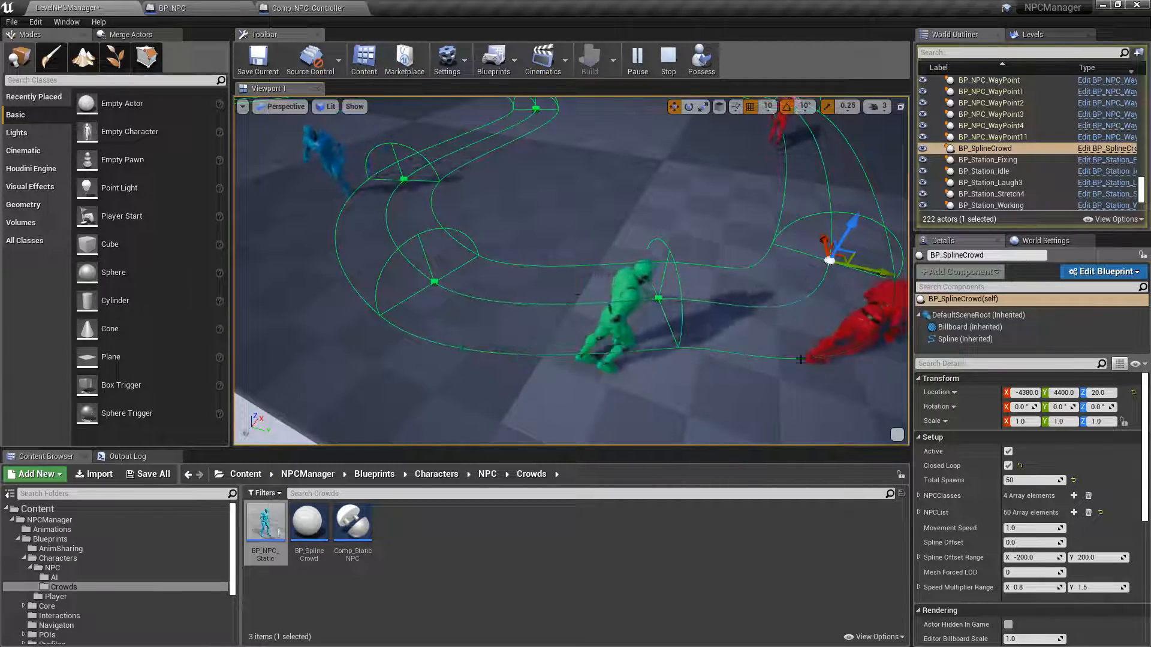
# - Compare the NPCs' differing speeds along the path with the crowd's Speed Multiplier Range, and stop the simulation
pyautogui.moveTo(966, 596)
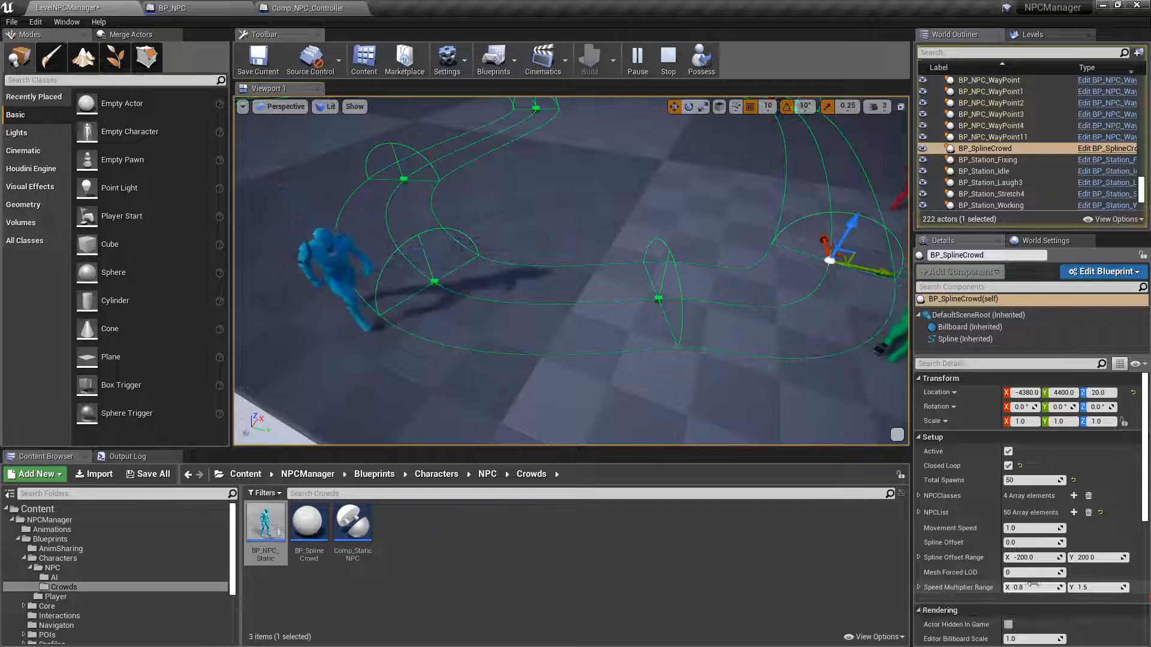
pyautogui.moveTo(642, 273); pyautogui.dragTo(657, 226, button='right')
pyautogui.press('s')
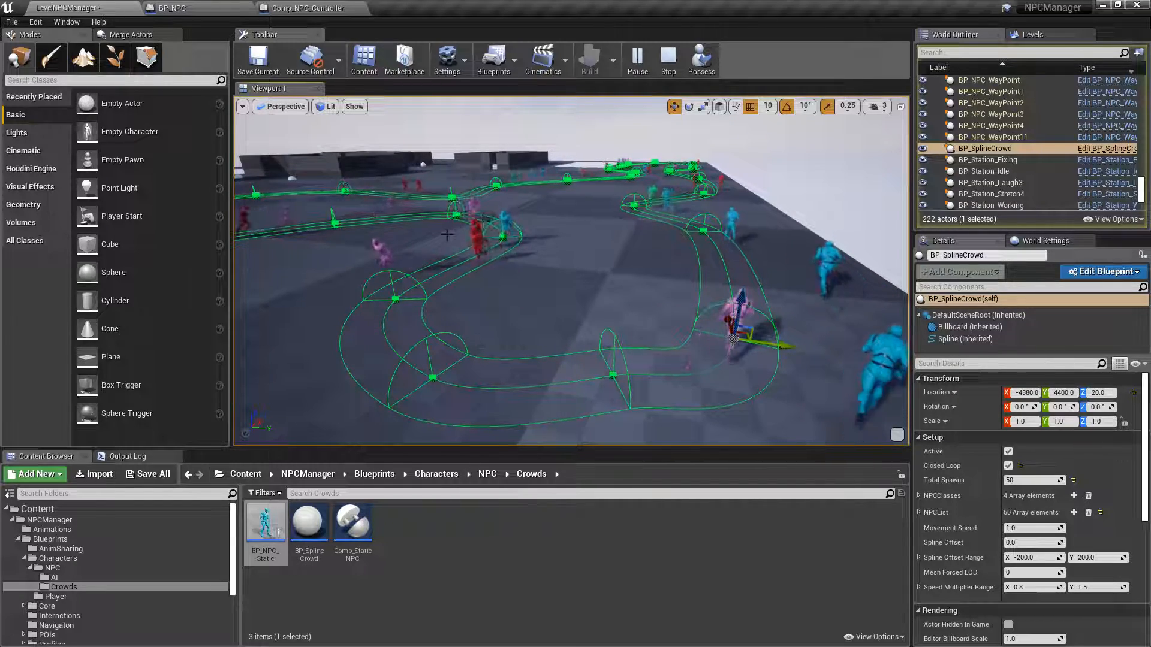
pyautogui.press('s')
pyautogui.moveTo(480, 325); pyautogui.dragTo(473, 384, button='right')
pyautogui.press('w')
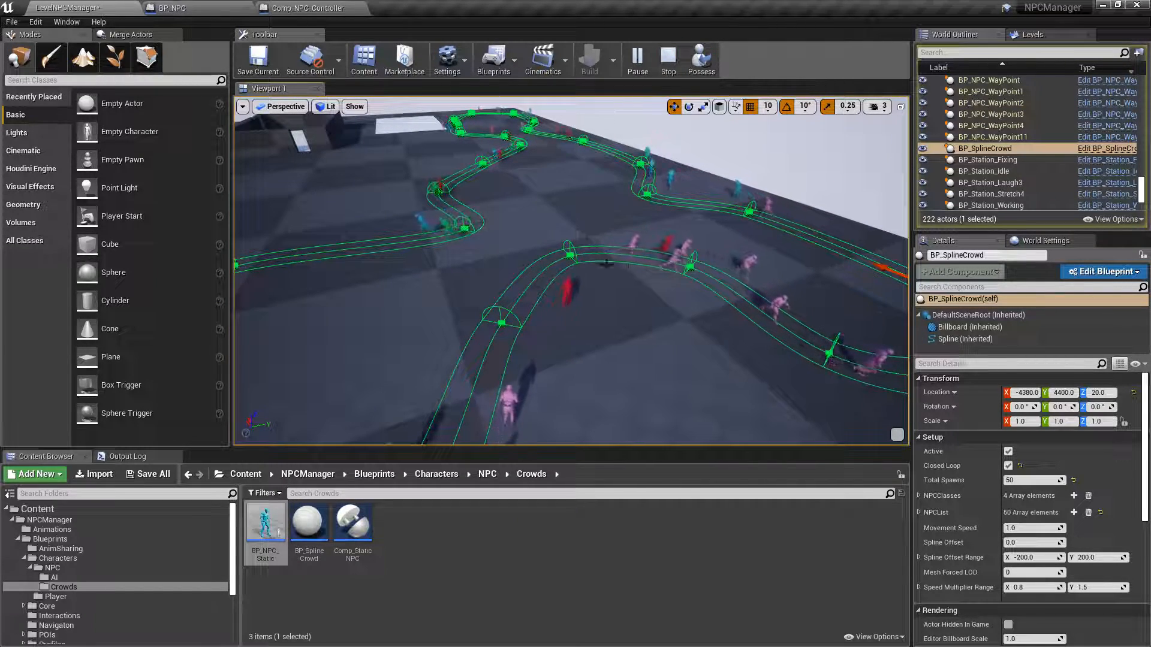
pyautogui.click(667, 69)
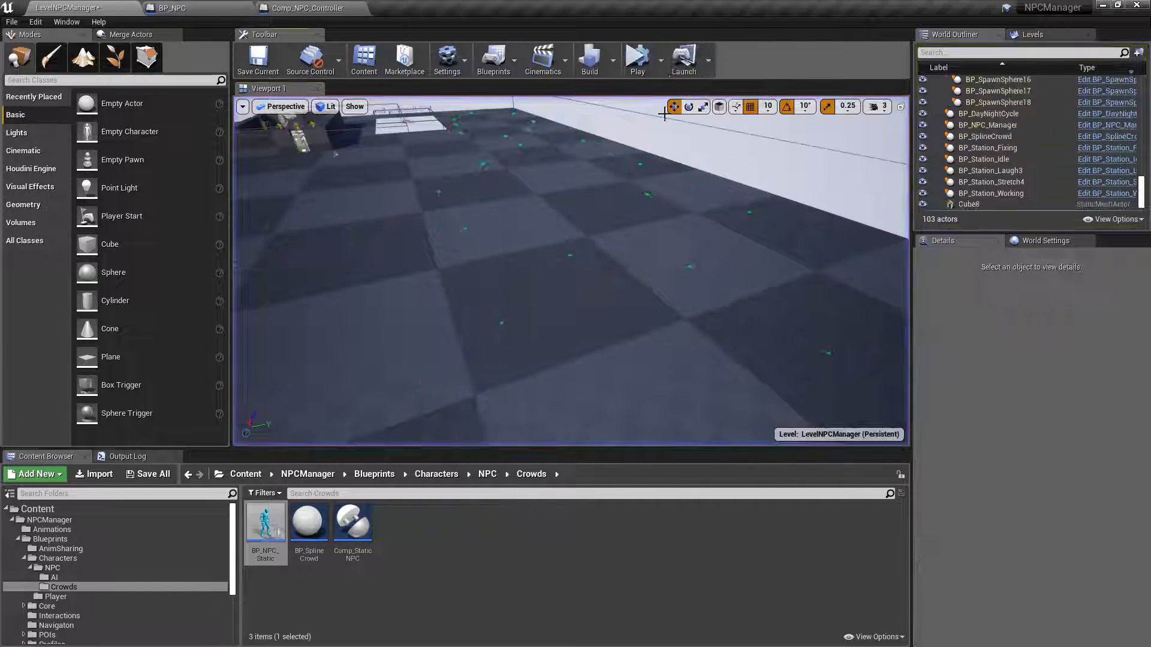
# - Reselect the BP_SplineCrowd actor and examine the full course of its spline path across the level
pyautogui.click(640, 228)
pyautogui.moveTo(613, 232); pyautogui.dragTo(681, 225, button='right')
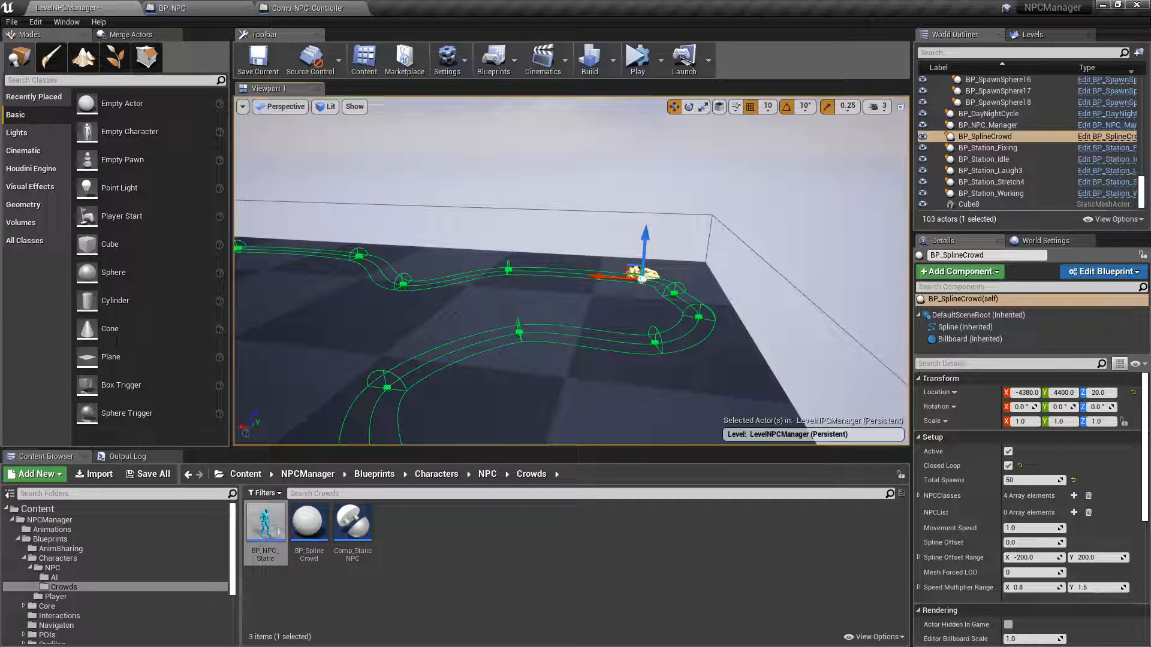
pyautogui.moveTo(681, 225); pyautogui.dragTo(681, 235, button='right')
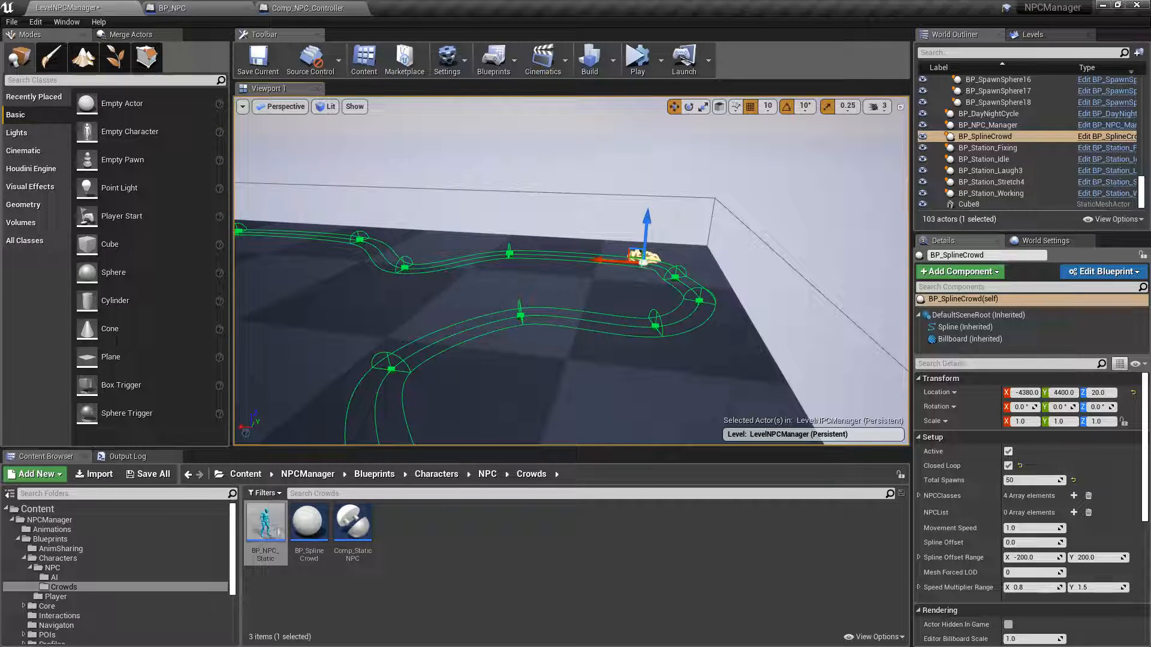
pyautogui.moveTo(433, 295); pyautogui.dragTo(429, 295, button='right')
pyautogui.moveTo(614, 258); pyautogui.dragTo(495, 177, button='right')
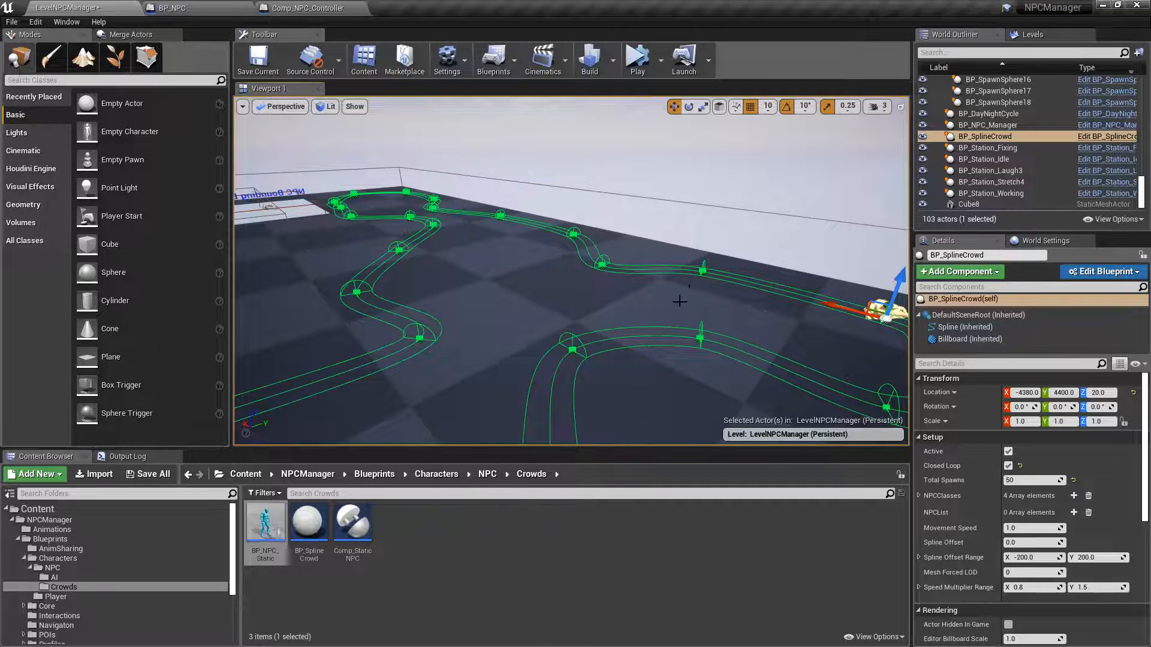
pyautogui.moveTo(675, 295); pyautogui.dragTo(492, 288, button='right')
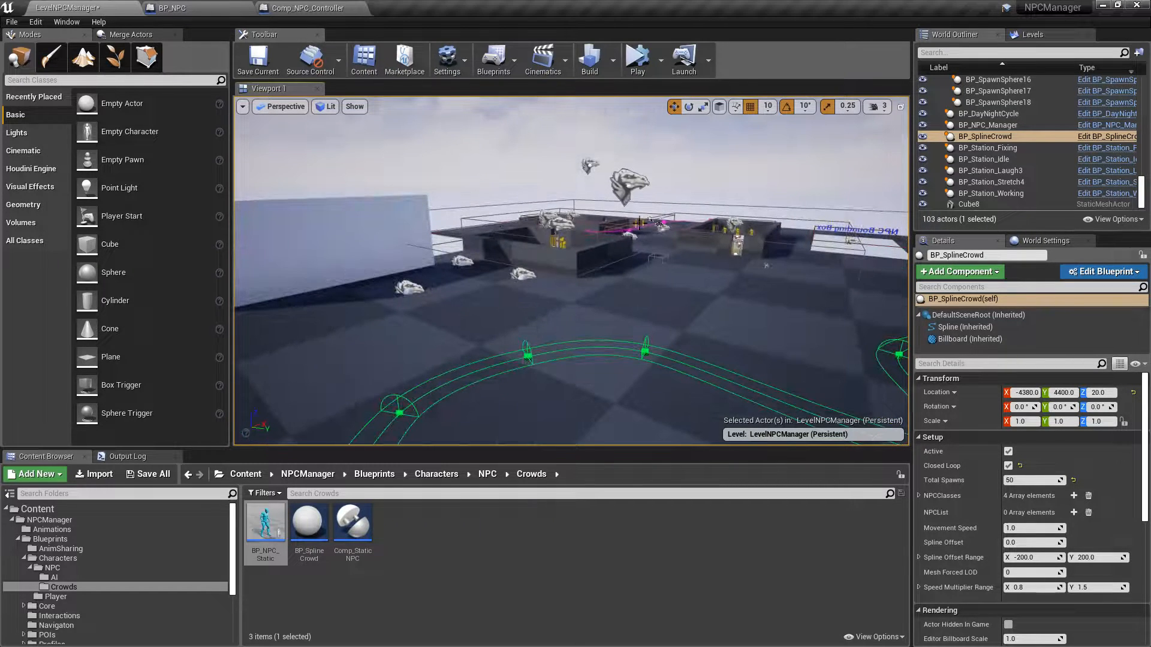
pyautogui.moveTo(448, 239); pyautogui.dragTo(317, 251, button='right')
pyautogui.moveTo(504, 250); pyautogui.dragTo(555, 271, button='right')
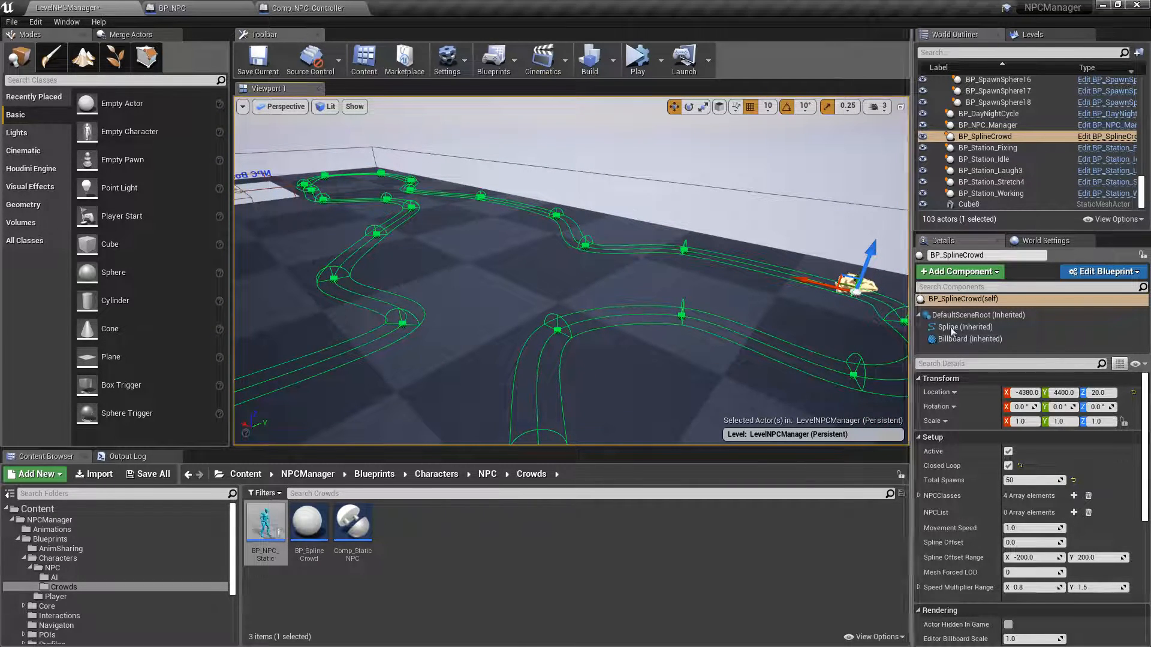
# - Set the crowd's Total Spawns to 250 and simulate the level
pyautogui.write('250')
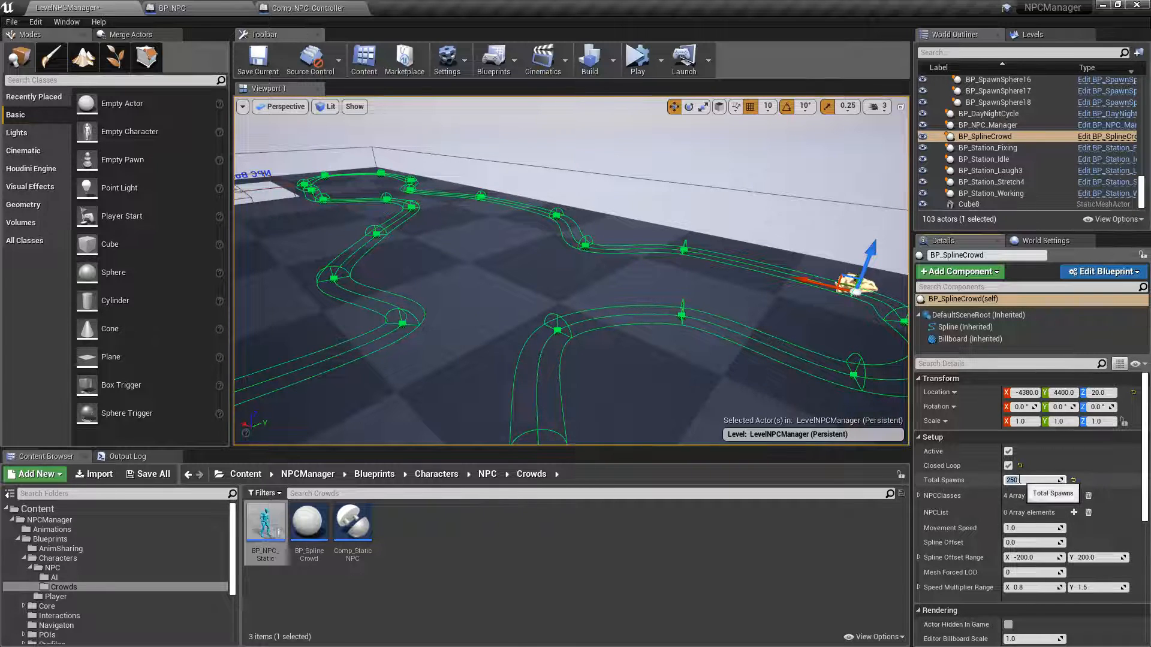
pyautogui.moveTo(739, 277); pyautogui.dragTo(672, 247, button='right')
pyautogui.click(636, 63)
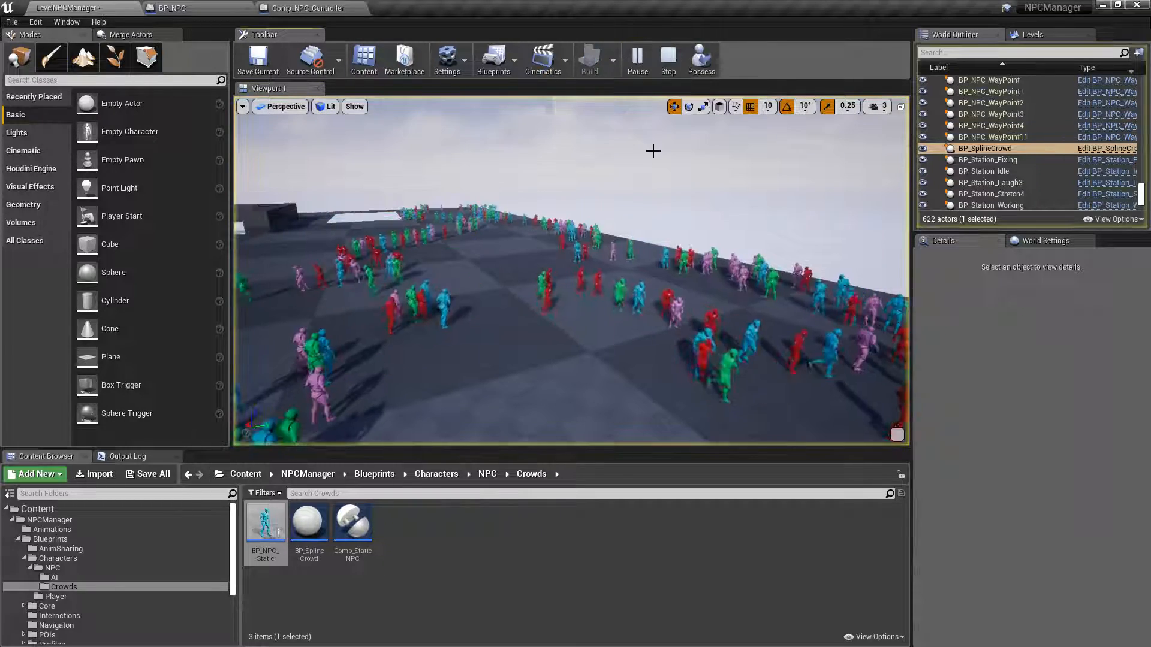
# - View the larger crowd from above and turn on the viewport's FPS display
pyautogui.moveTo(572, 264); pyautogui.dragTo(569, 320, button='right')
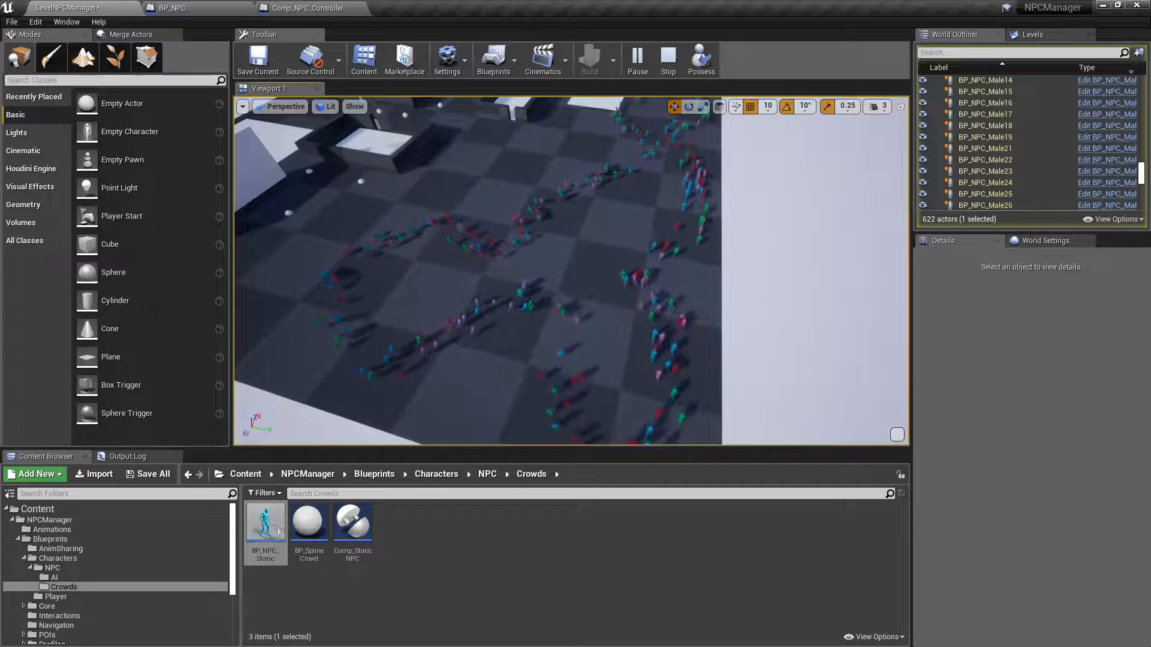
pyautogui.click(242, 106)
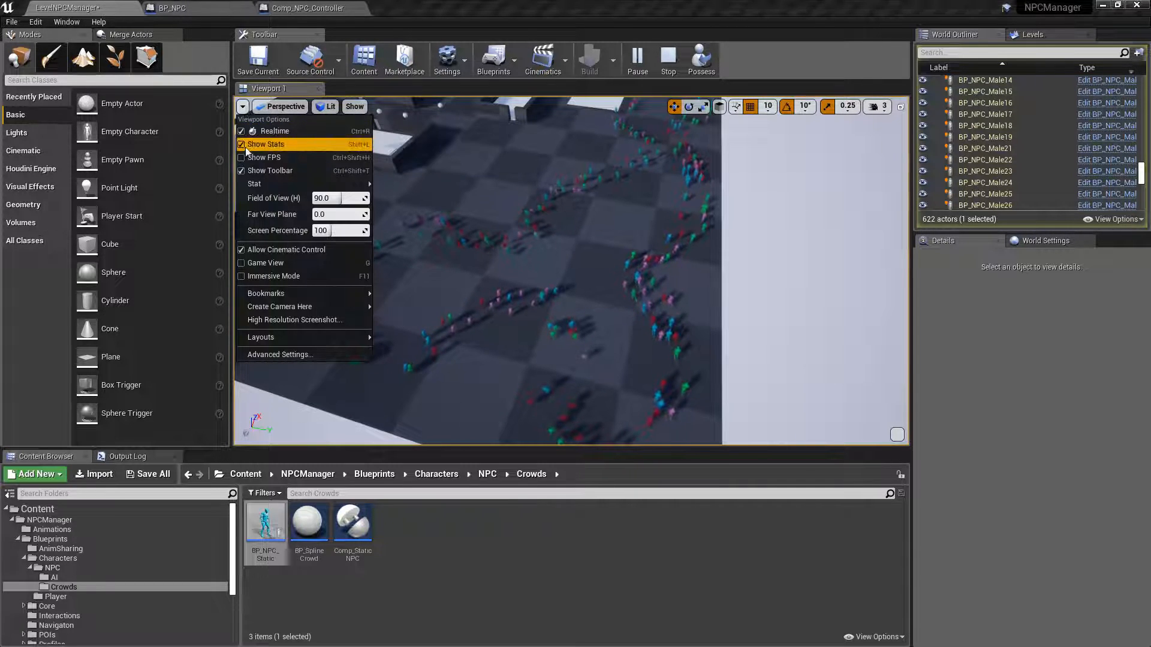
pyautogui.click(242, 157)
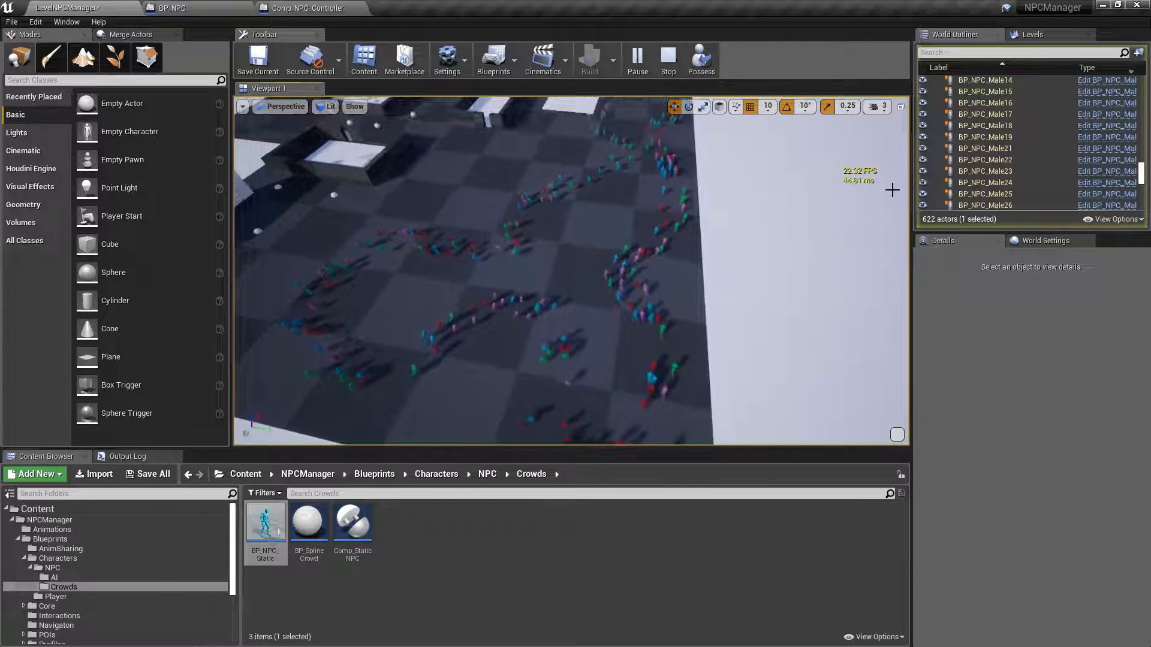
# - Inspect the frame rate while viewing the moving crowd up close and from above
pyautogui.press('w')
pyautogui.moveTo(795, 197); pyautogui.dragTo(794, 124, button='right')
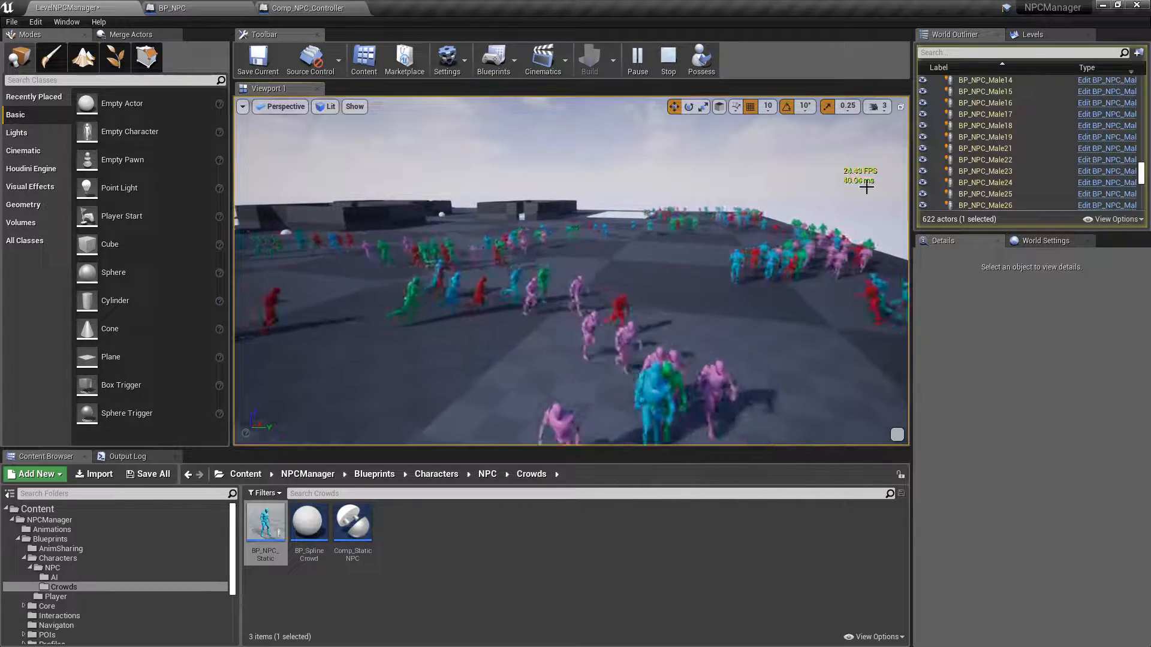
pyautogui.moveTo(679, 217); pyautogui.dragTo(639, 216, button='right')
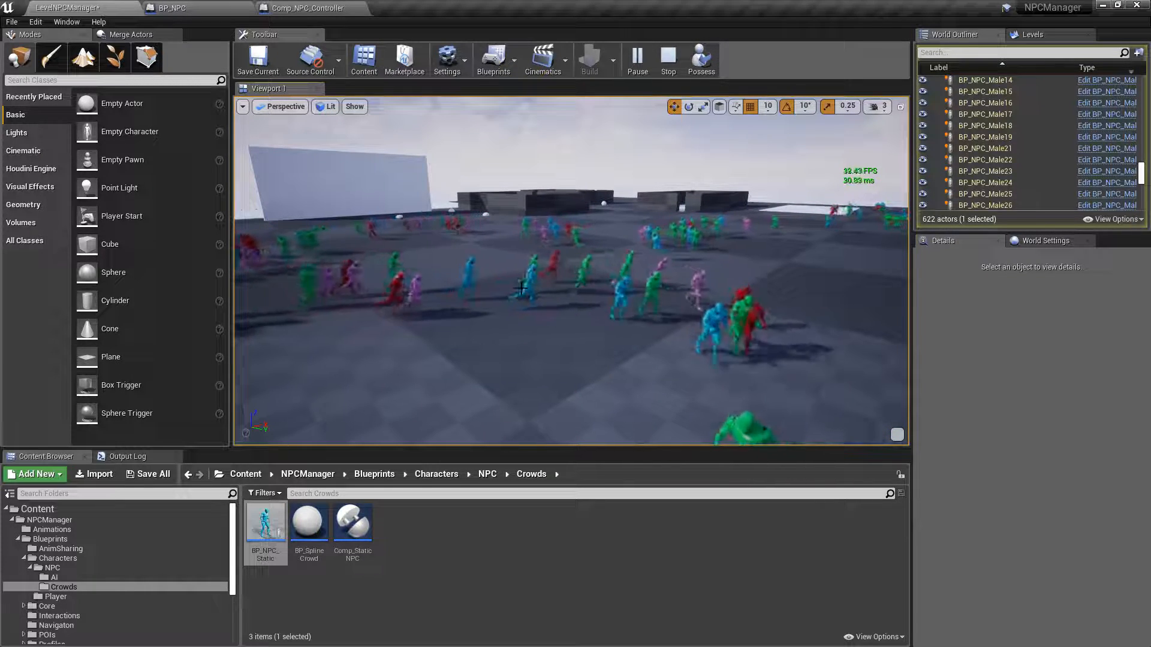
pyautogui.moveTo(569, 294); pyautogui.dragTo(767, 370, button='right')
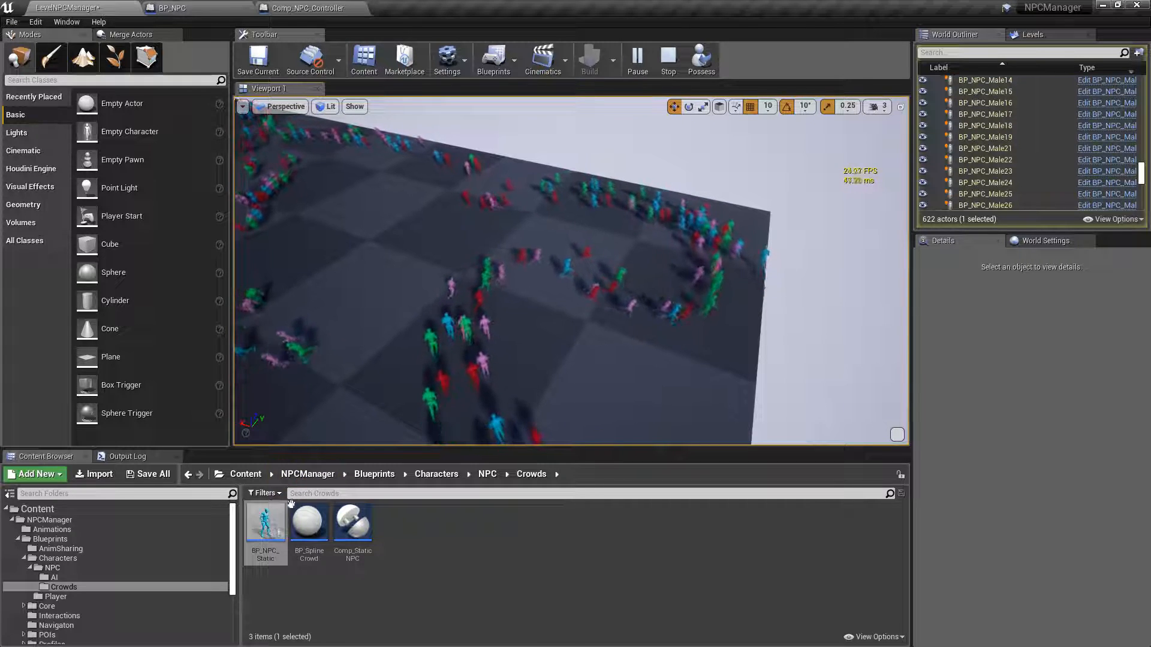
pyautogui.moveTo(650, 291); pyautogui.dragTo(591, 267, button='right')
# - Possess the player character, run it toward the crowd, and eject to watch the NPCs with a free camera
pyautogui.click(700, 57)
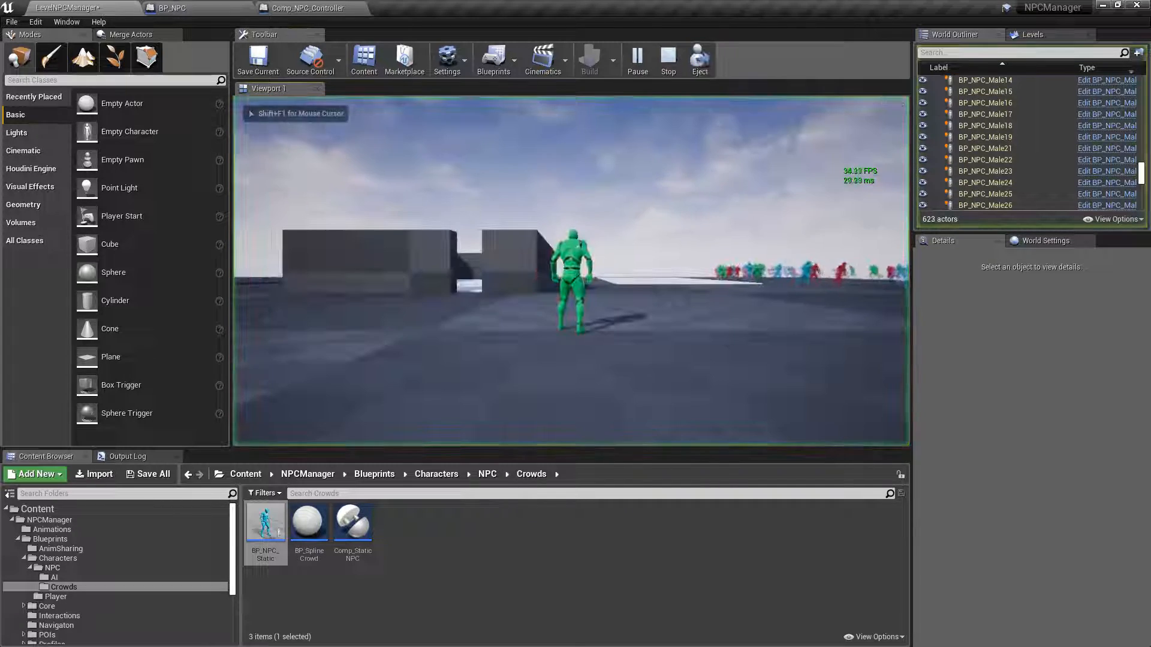
pyautogui.press('w')
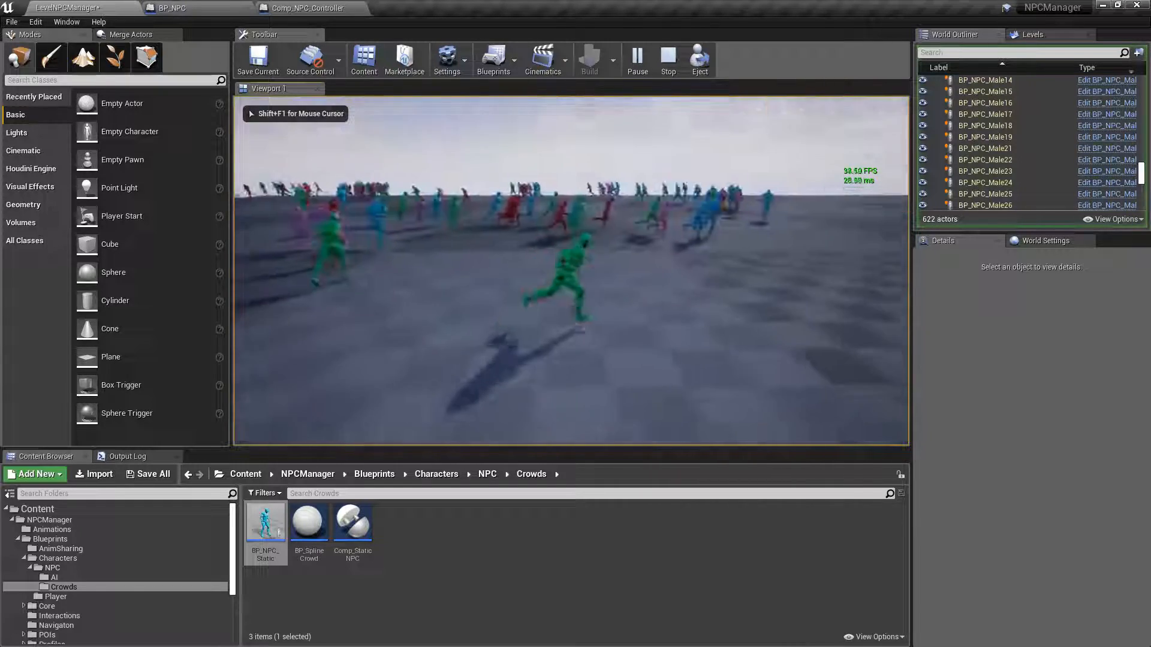
pyautogui.hotkey('shift', 'F1')
pyautogui.click(701, 57)
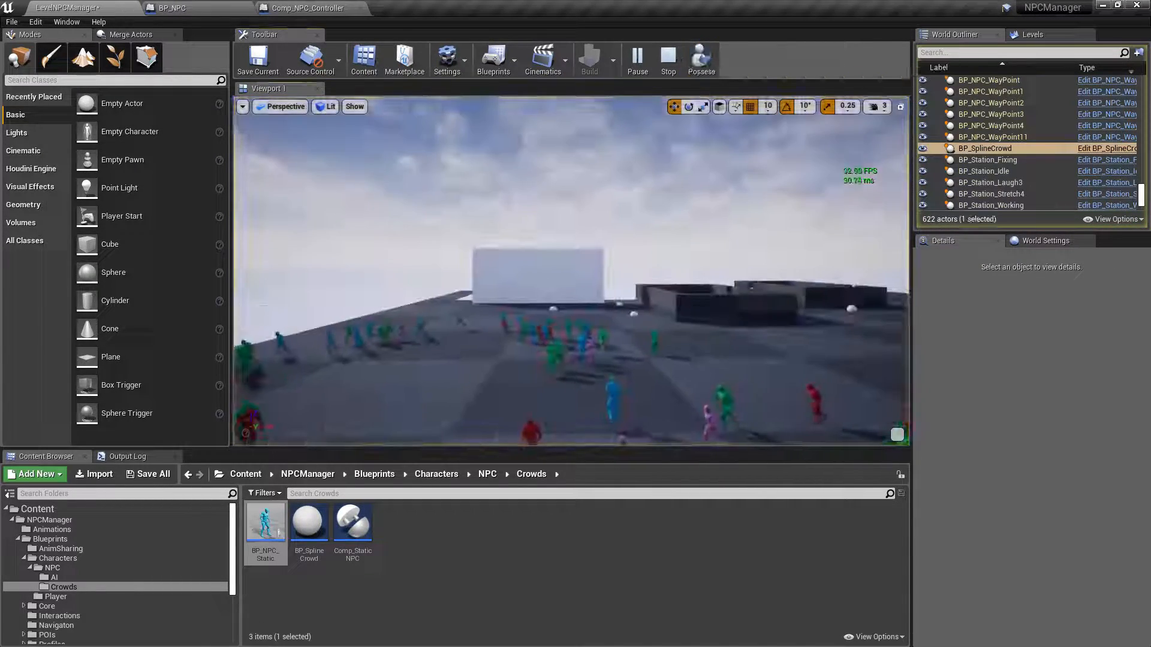
pyautogui.press('w')
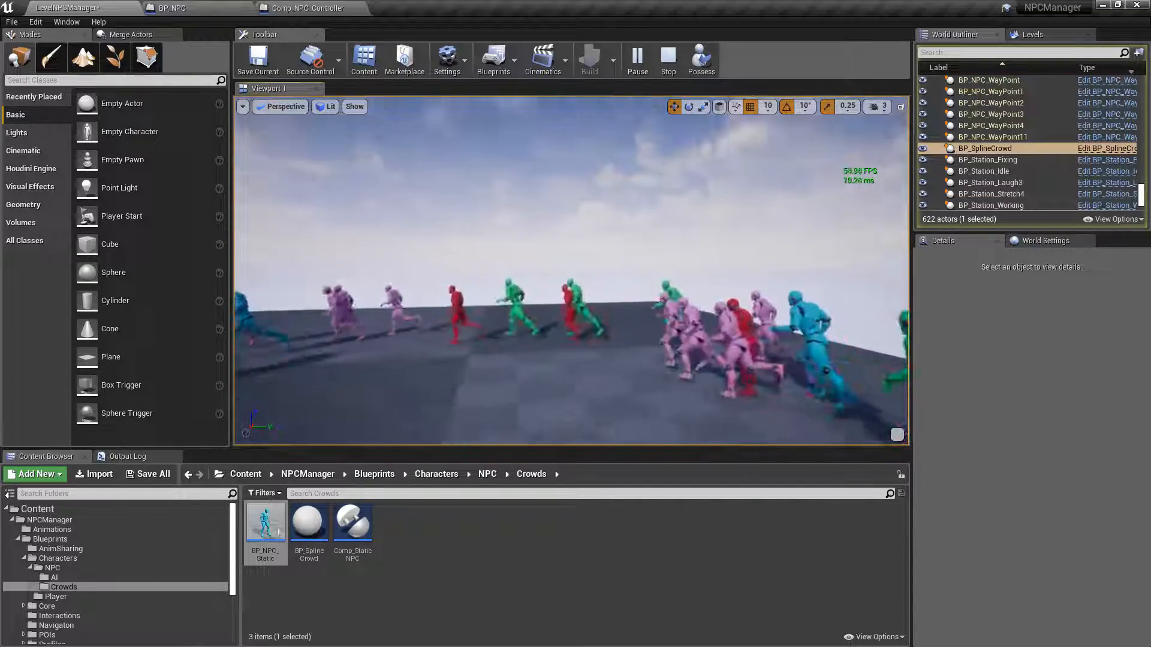
pyautogui.moveTo(571, 270); pyautogui.dragTo(815, 264, button='right')
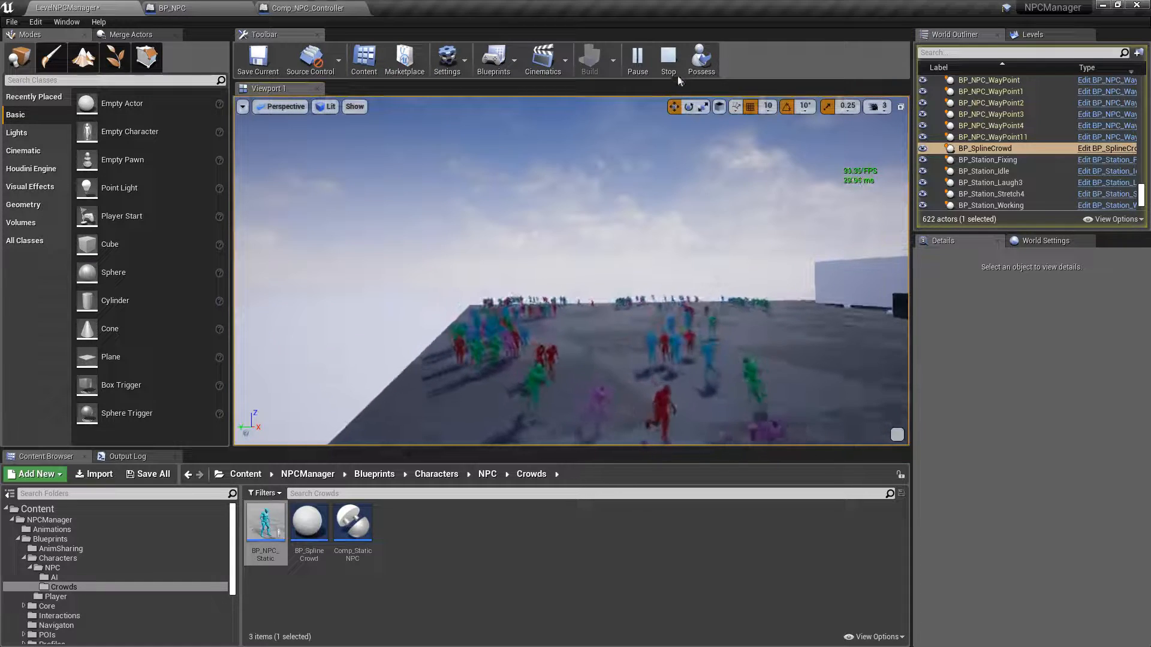
# - Stop the simulation and select the BP_SplineCrowd actor to review its Mesh Forced LOD setting
pyautogui.click(669, 60)
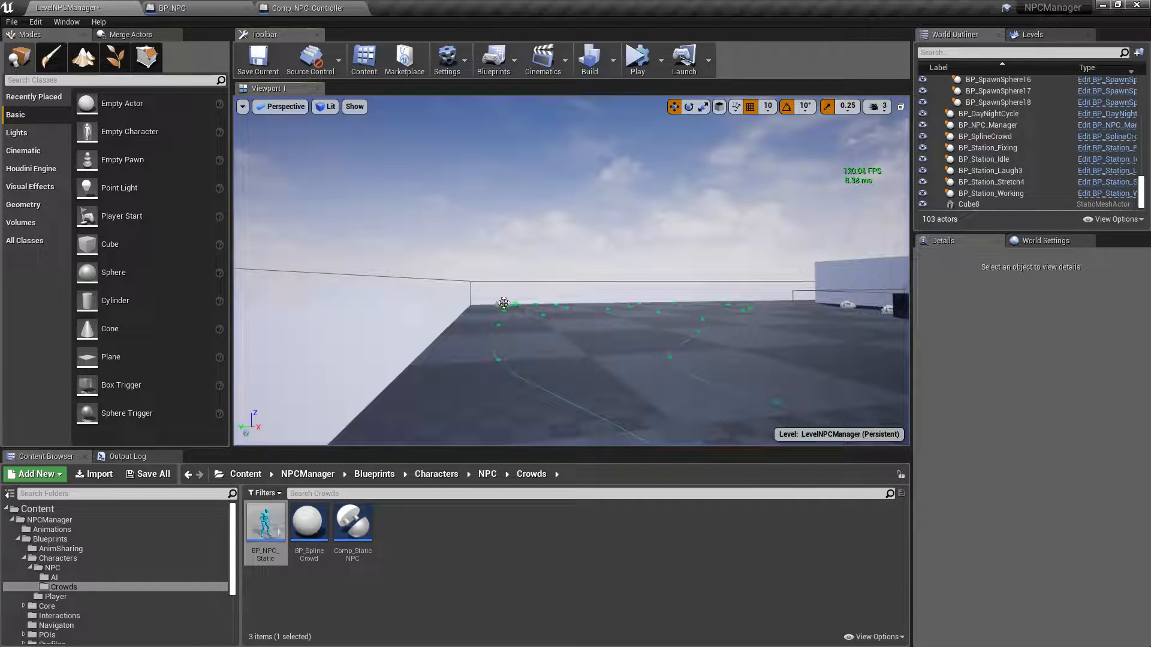
pyautogui.click(504, 303)
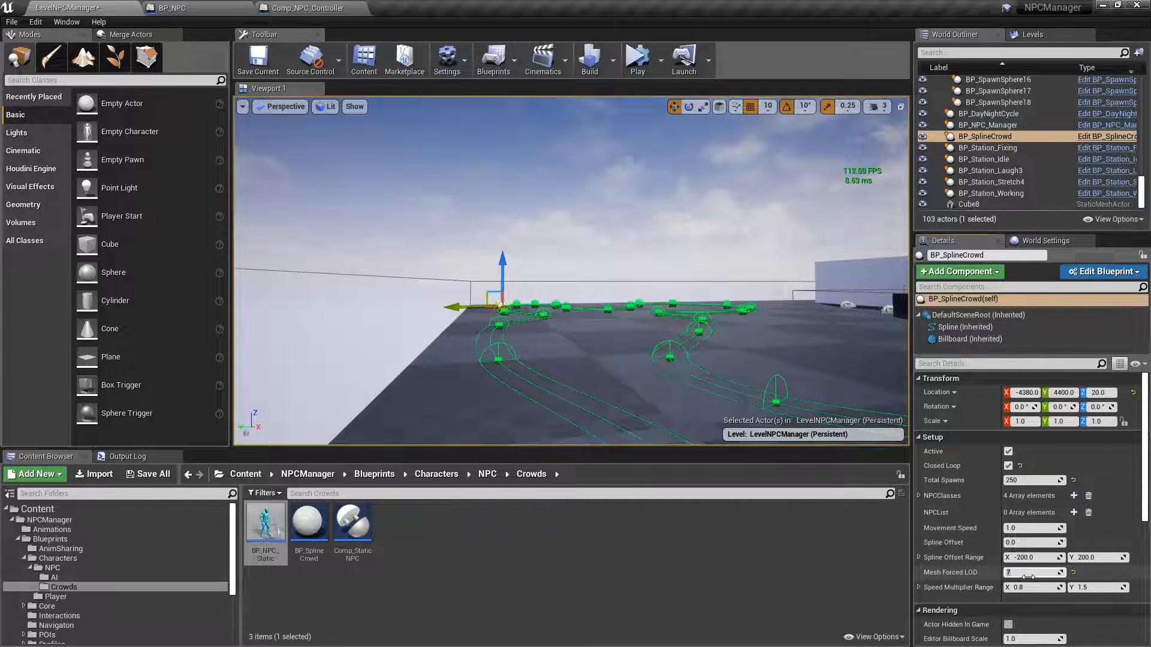
pyautogui.moveTo(786, 304); pyautogui.dragTo(707, 343, button='right')
# - Simulate the level again and inspect the running crowd and frame rate up close, across the floor, and from high above
pyautogui.click(637, 58)
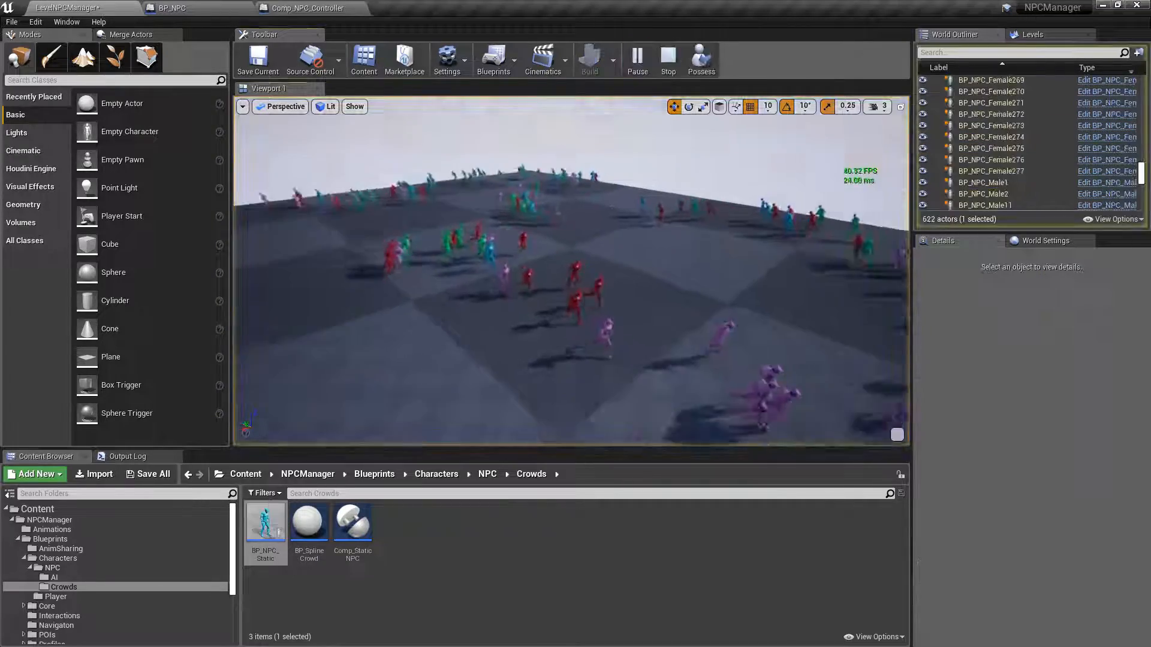
pyautogui.moveTo(600, 288); pyautogui.dragTo(450, 222, button='right')
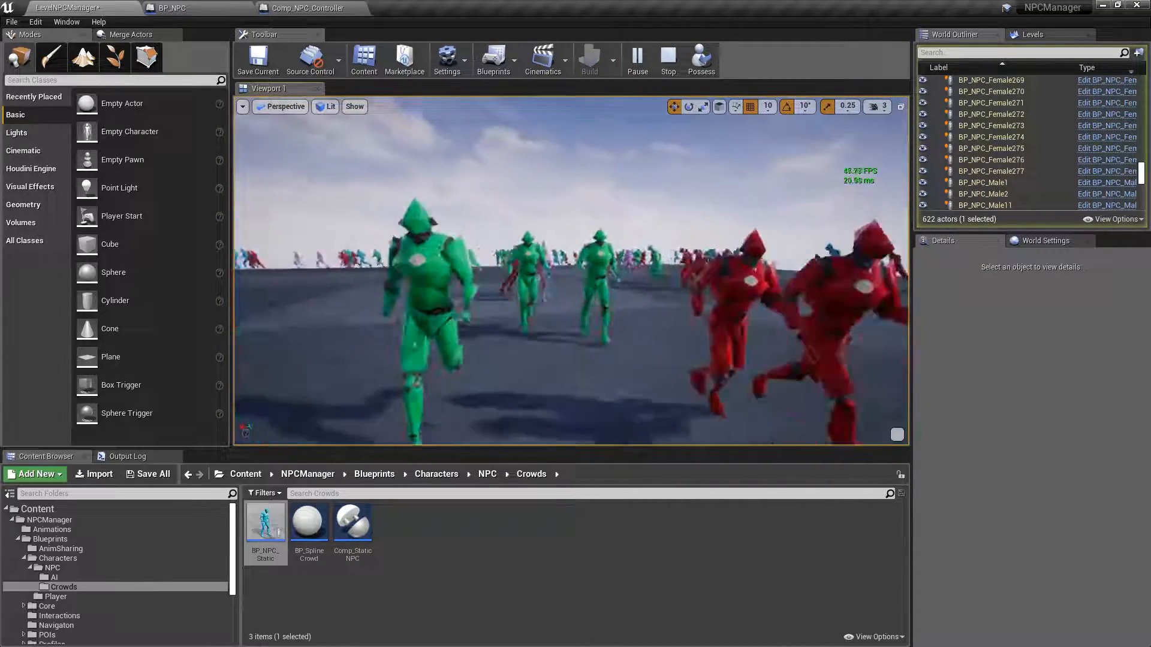
pyautogui.moveTo(665, 185); pyautogui.dragTo(468, 194, button='right')
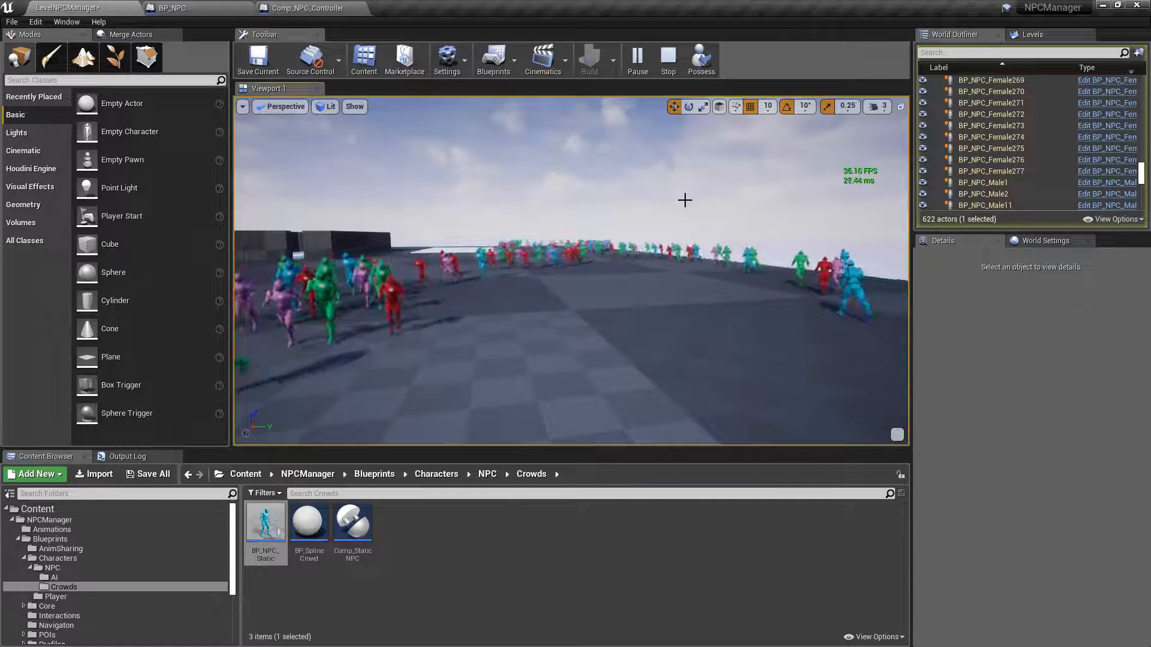
pyautogui.press('w')
pyautogui.moveTo(704, 204); pyautogui.dragTo(528, 208, button='right')
pyautogui.press('w')
pyautogui.moveTo(735, 288); pyautogui.dragTo(713, 287, button='right')
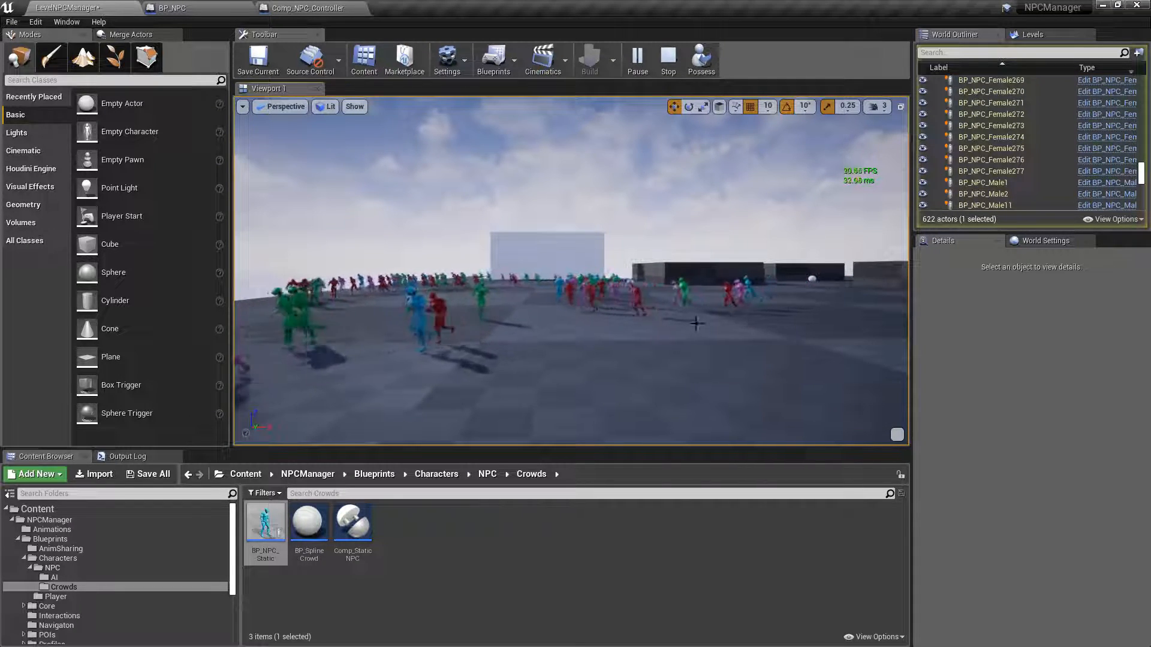
pyautogui.moveTo(832, 256); pyautogui.dragTo(772, 222, button='right')
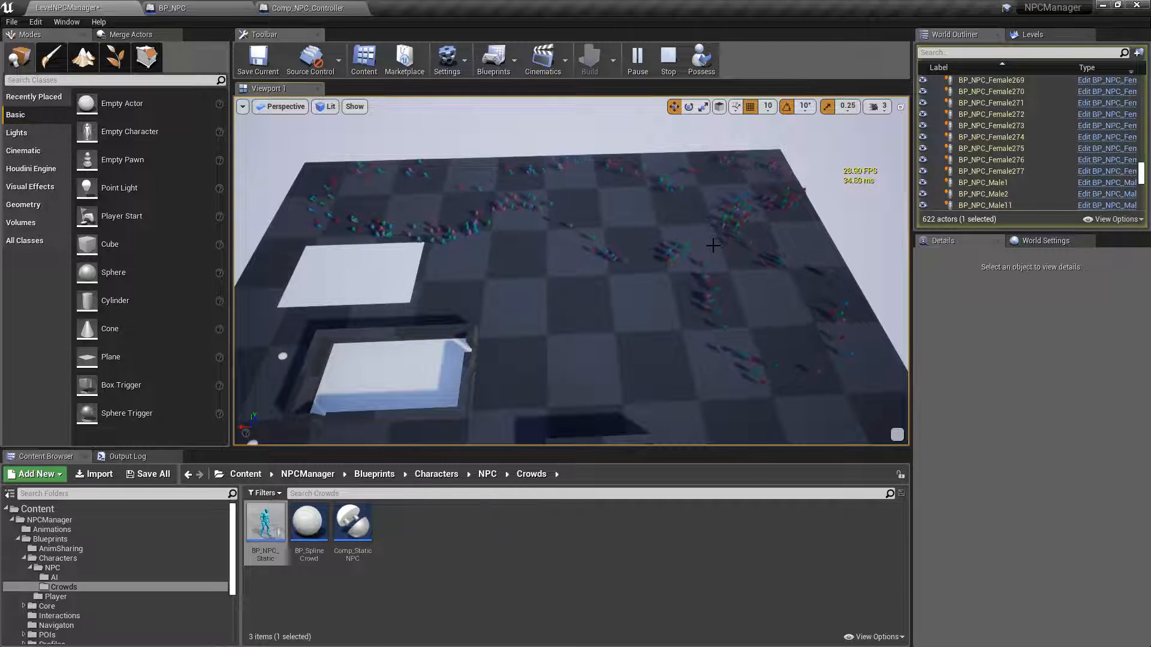
# - Stop the simulation and view the level from the crowd's spline path to the actors beside the large wall
pyautogui.click(669, 57)
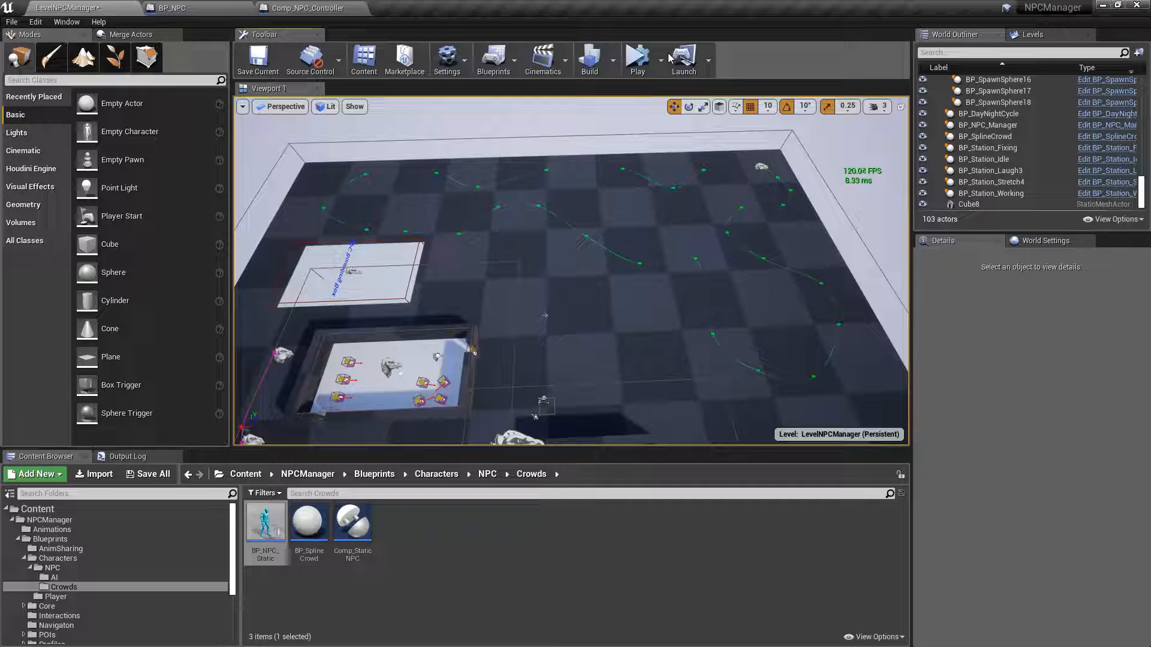
pyautogui.moveTo(480, 258); pyautogui.dragTo(294, 218, button='right')
pyautogui.moveTo(650, 201); pyautogui.dragTo(632, 218, button='right')
pyautogui.moveTo(674, 275); pyautogui.dragTo(504, 237, button='right')
pyautogui.moveTo(369, 283); pyautogui.dragTo(712, 293, button='right')
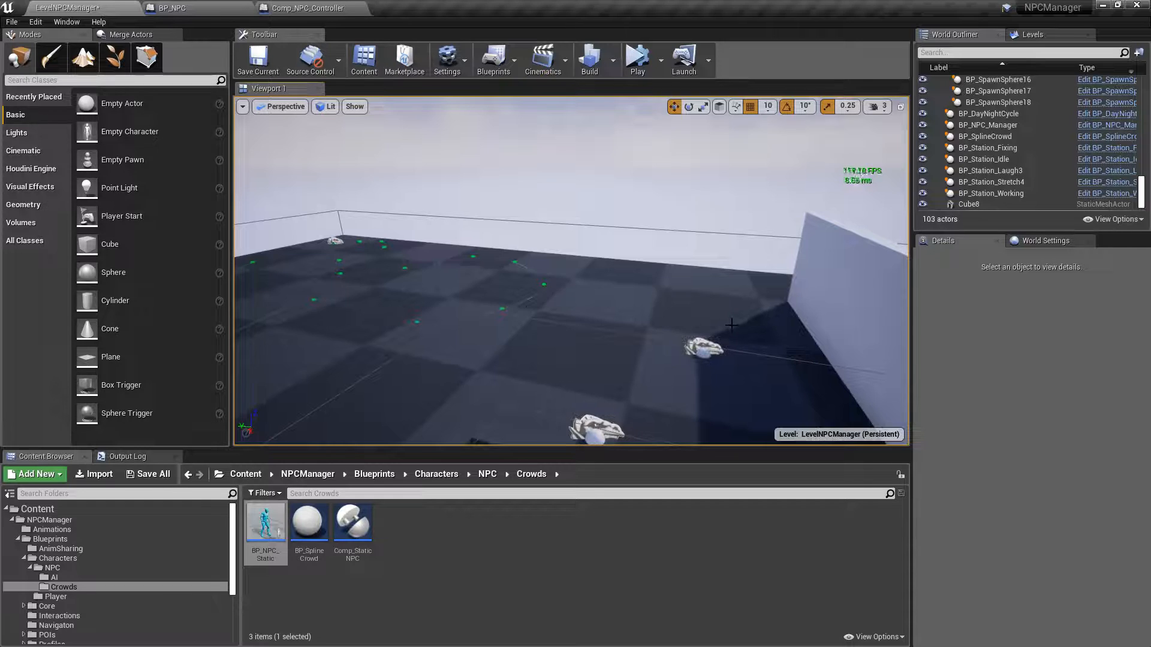